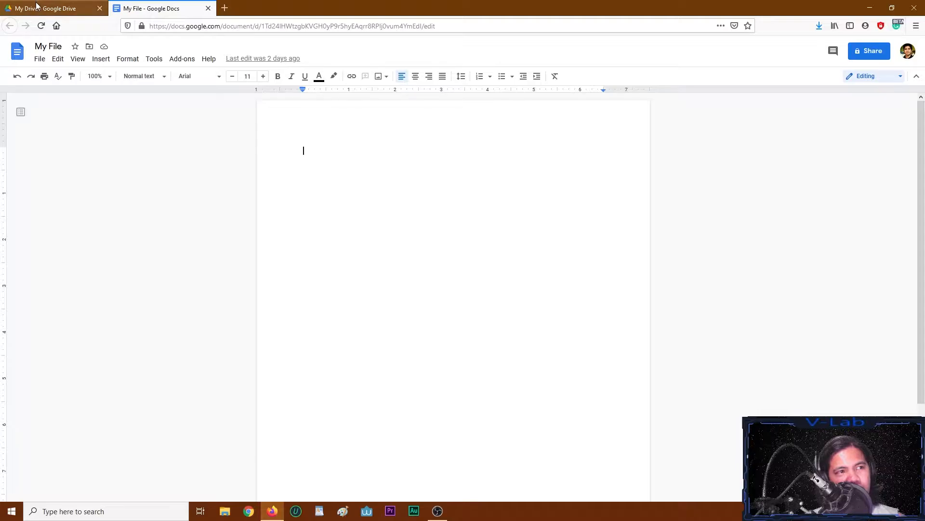
# Step: Look over My Drive and its options for creating new items, and return to the My File document
pyautogui.click(38, 5)
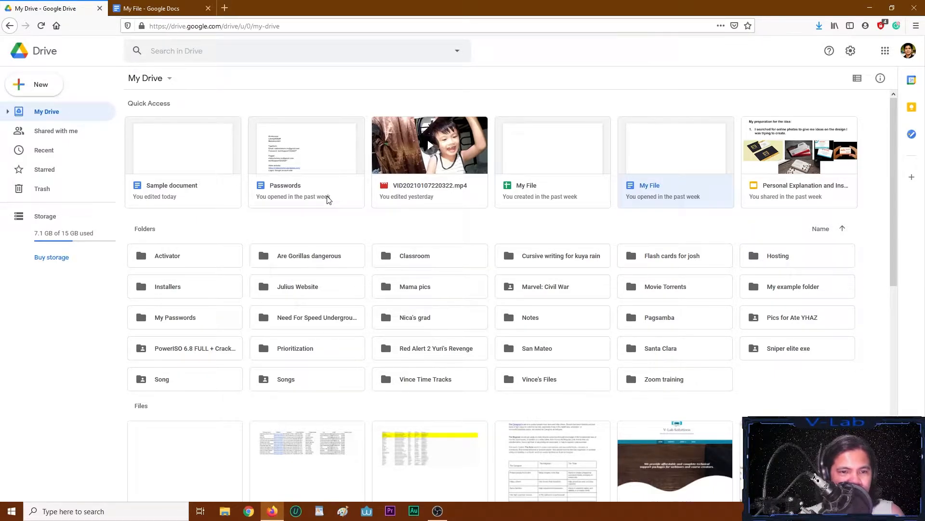
pyautogui.click(168, 7)
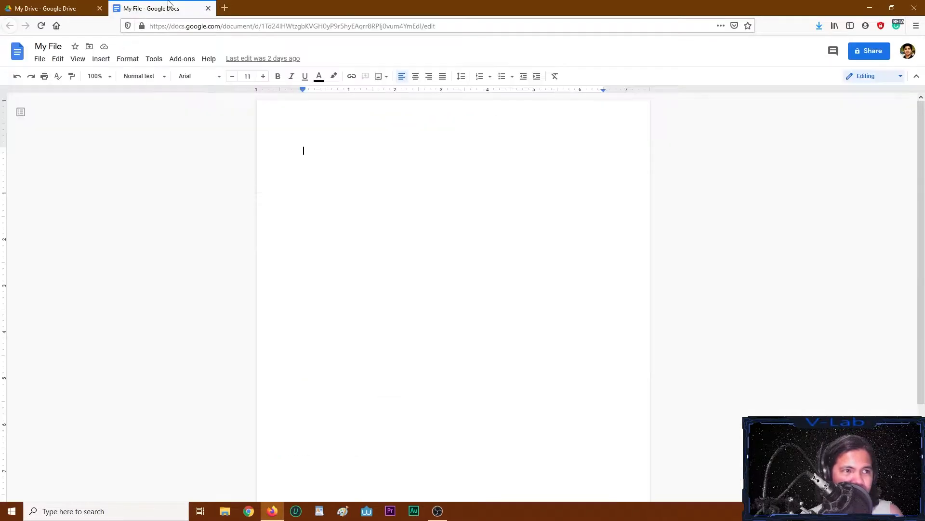
pyautogui.click(76, 4)
pyautogui.click(42, 89)
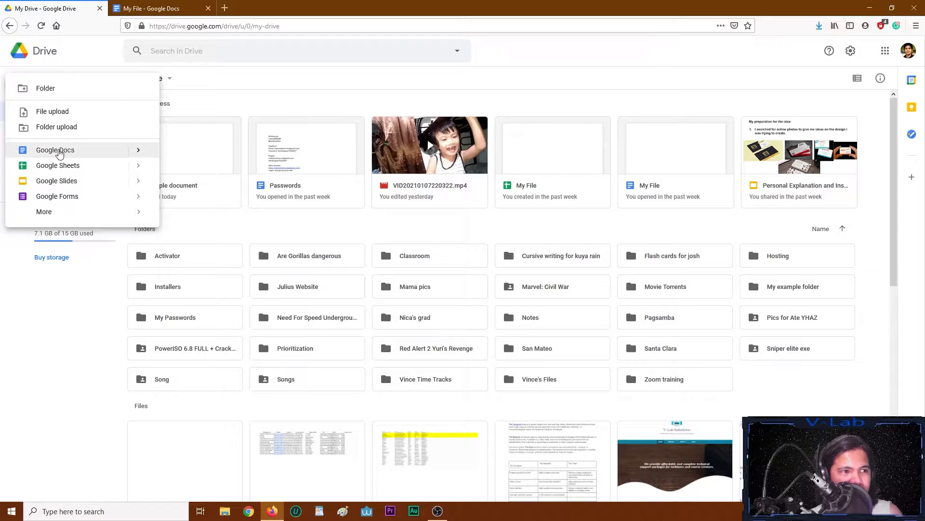
pyautogui.click(148, 9)
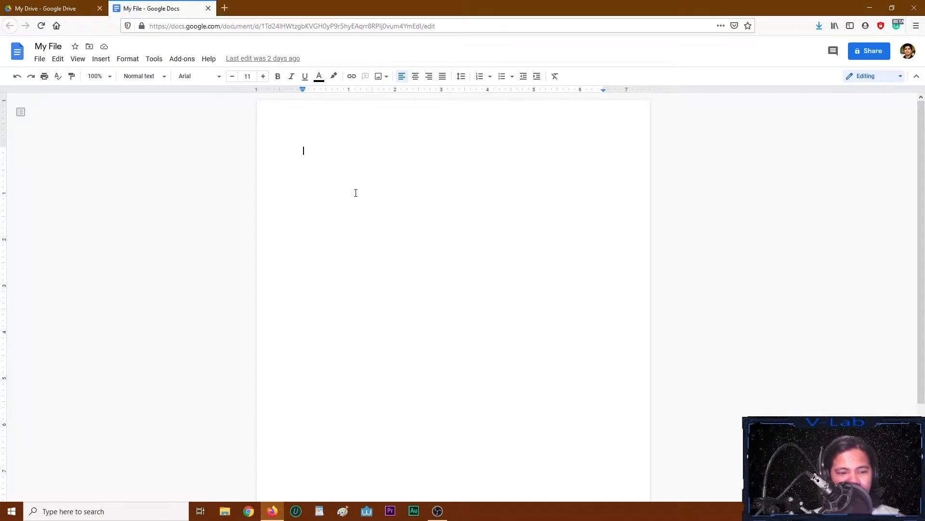
# Step: Enter the sentence "Today is Friday! Thanks God!" in the blank My File document
pyautogui.write('To')
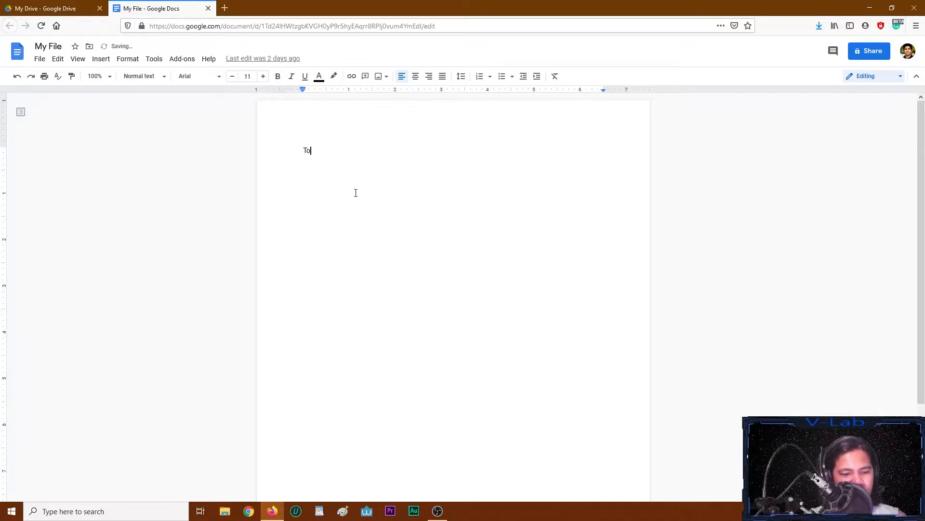
pyautogui.write('day is Frid')
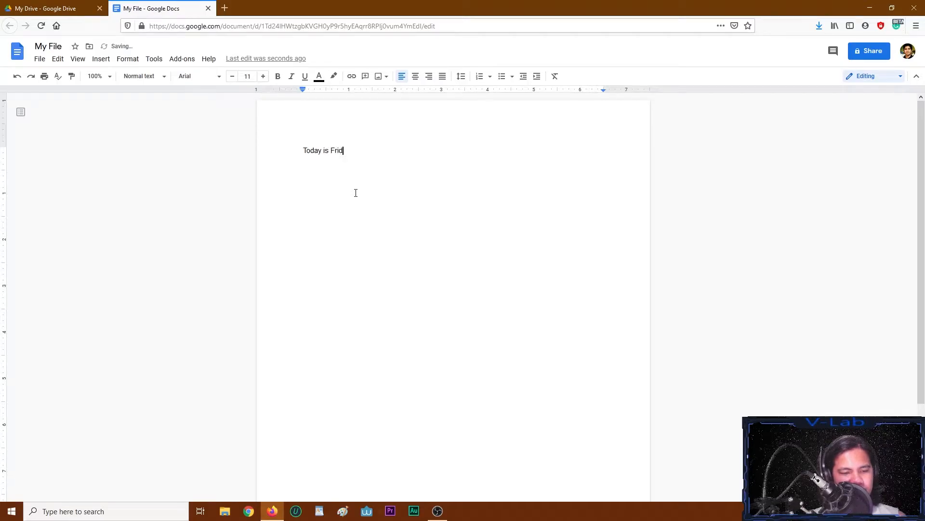
pyautogui.write('ay! T')
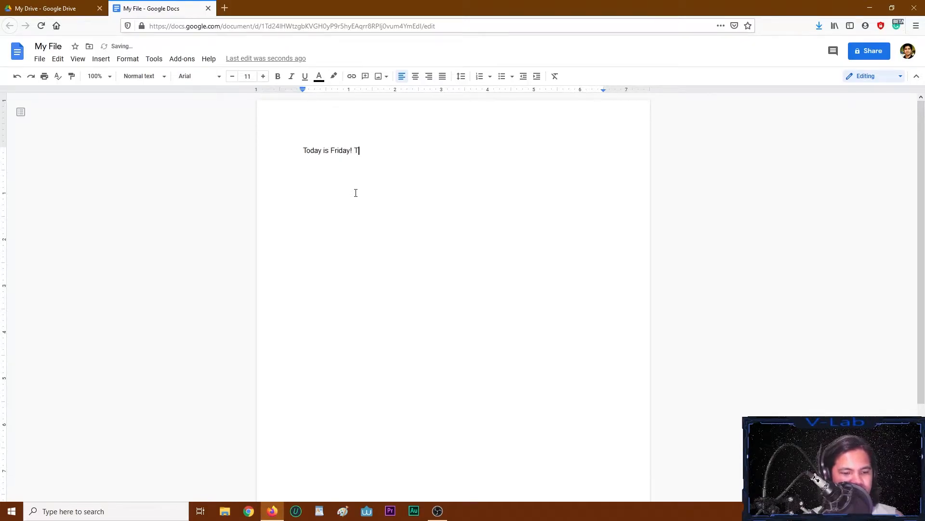
pyautogui.write('hanks God!')
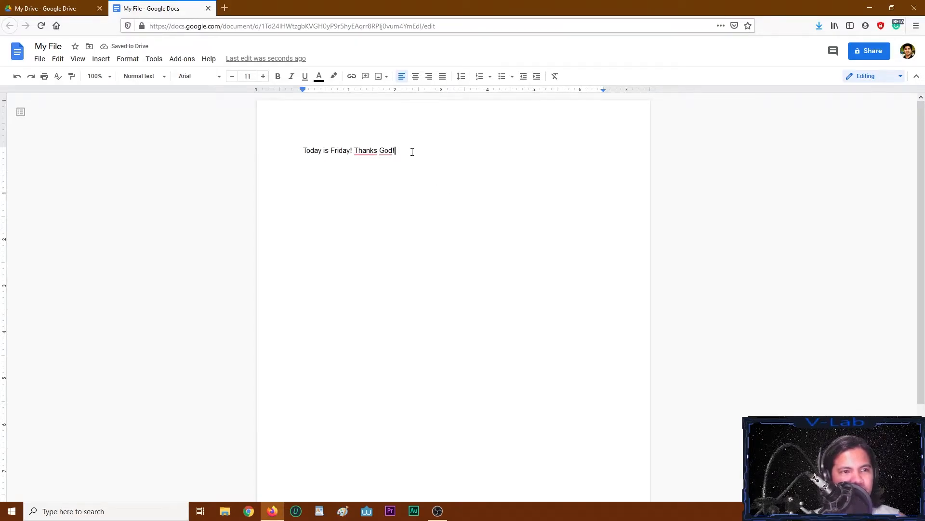
# Step: Try centre, right and justified alignment on the whole sentence, and return it to left alignment
pyautogui.moveTo(438, 148); pyautogui.dragTo(287, 147)
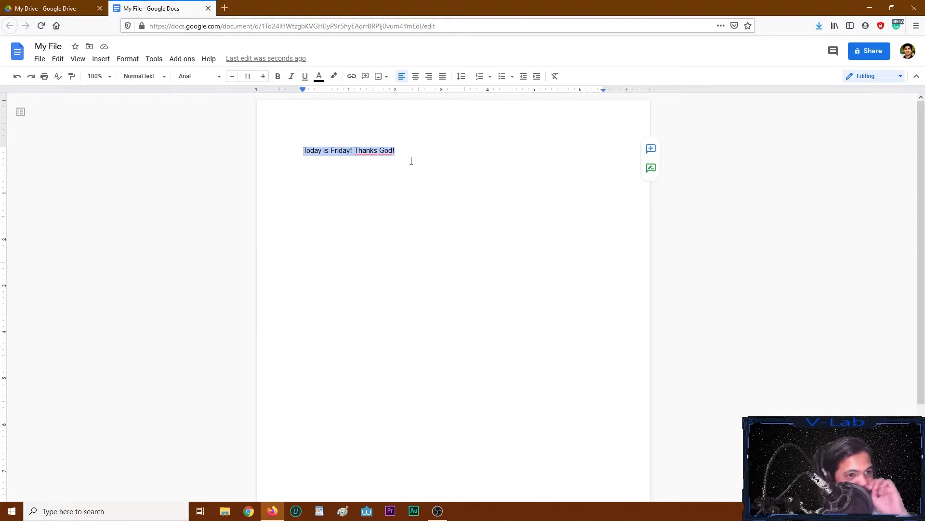
pyautogui.click(396, 151)
pyautogui.moveTo(407, 149); pyautogui.dragTo(291, 148)
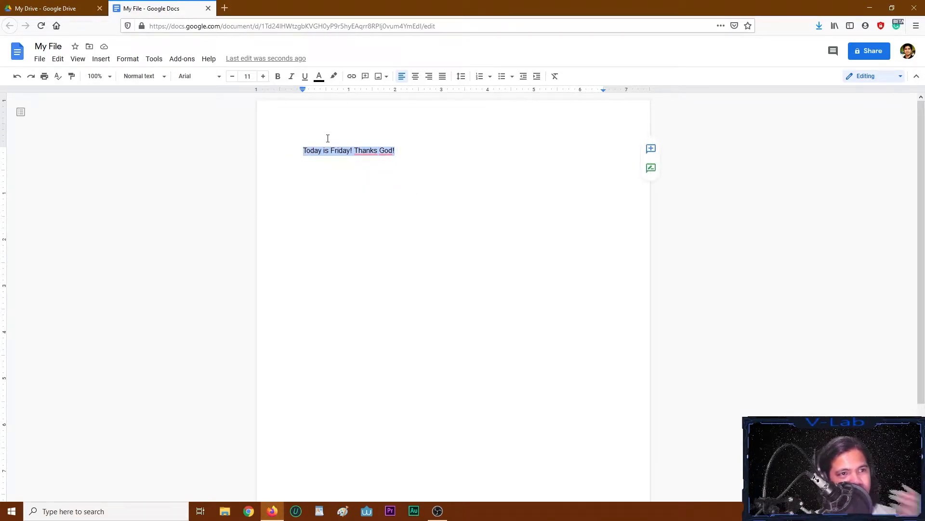
pyautogui.click(416, 77)
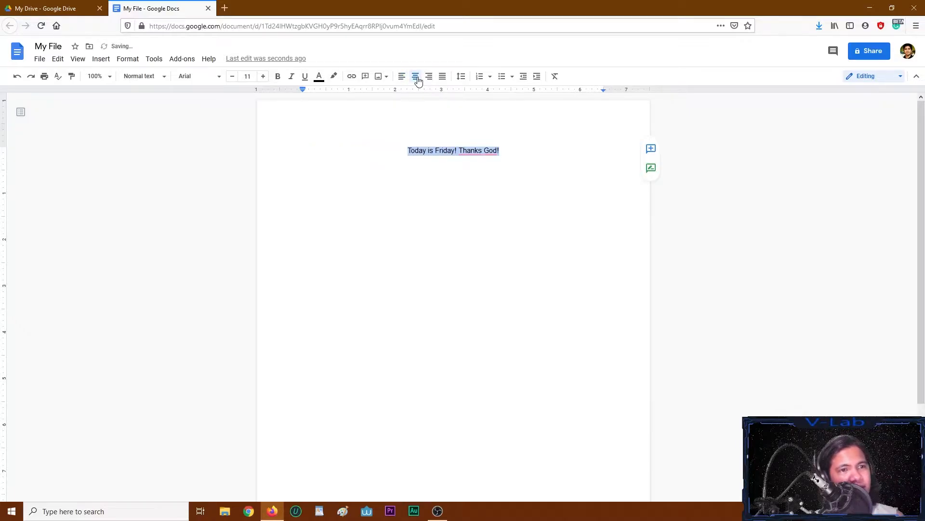
pyautogui.click(429, 77)
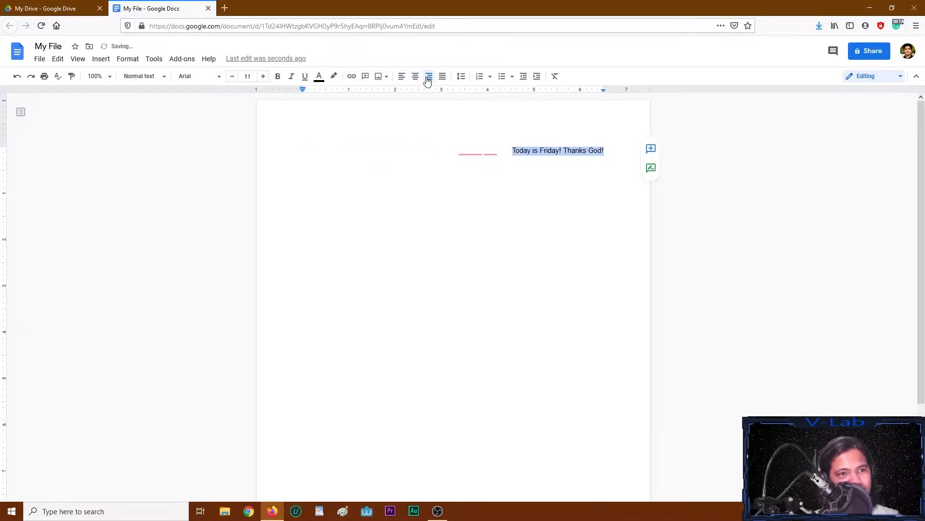
pyautogui.click(445, 79)
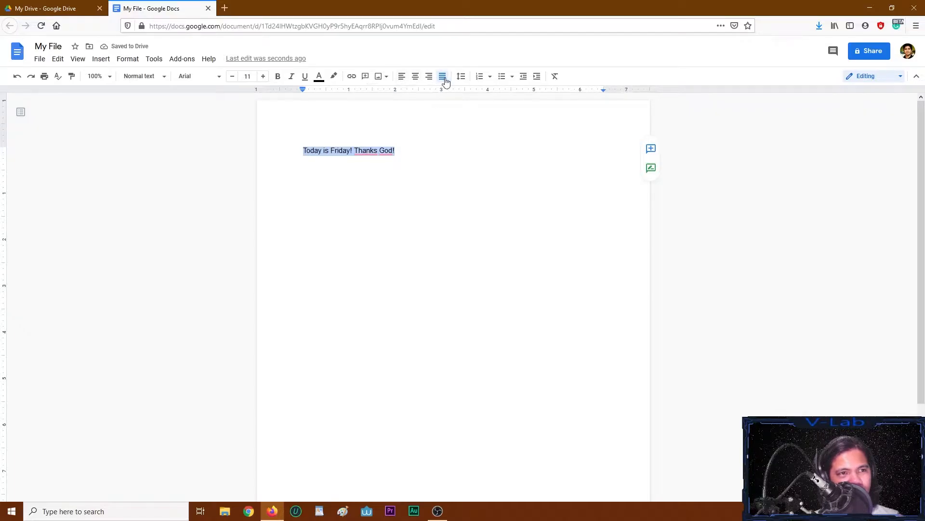
pyautogui.click(430, 77)
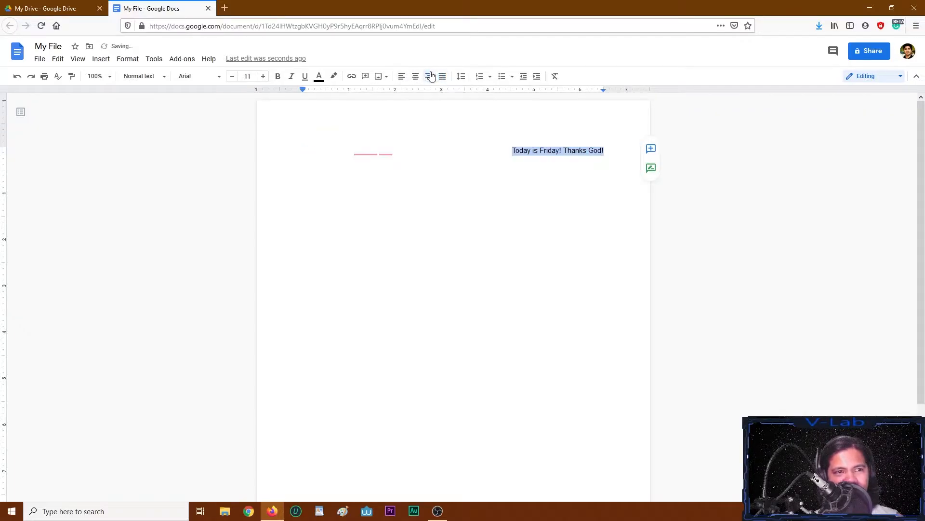
pyautogui.click(415, 76)
pyautogui.click(402, 76)
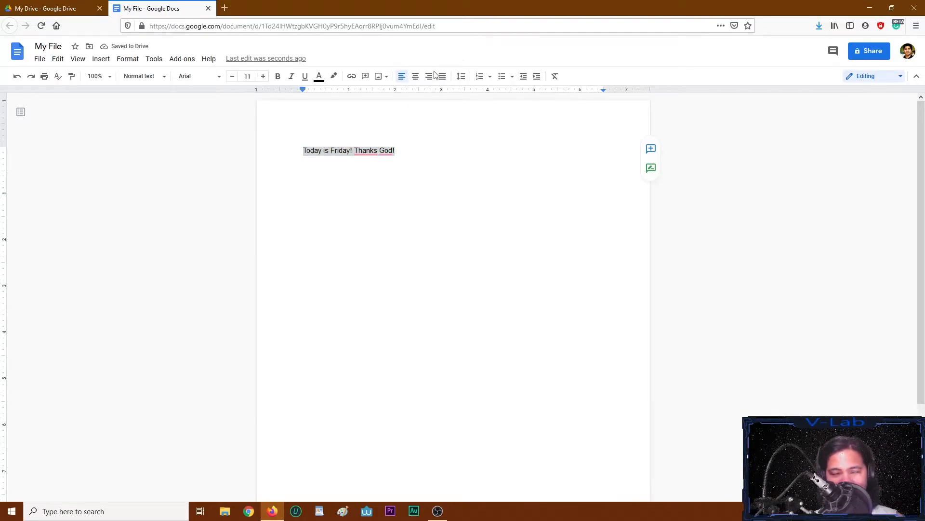
pyautogui.click(359, 148)
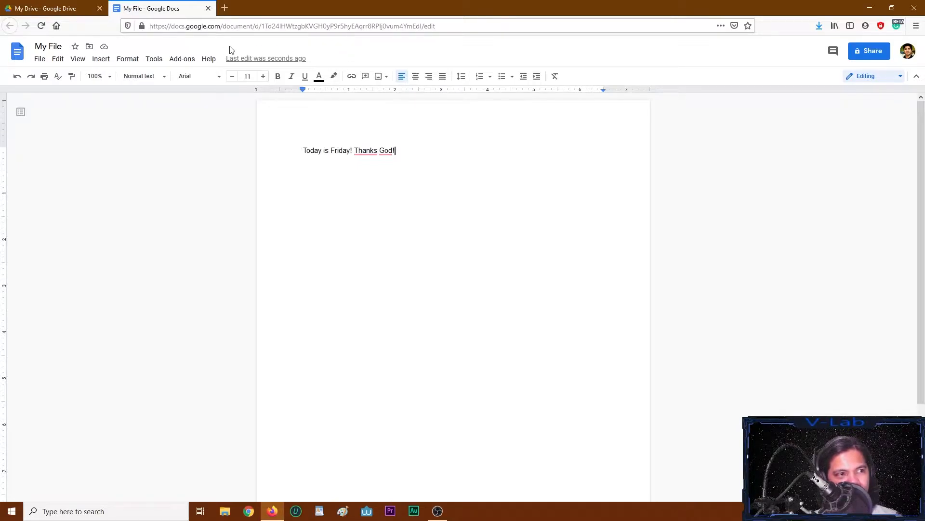
# Step: View the document's sharing options for people, groups and link access, and close them without sharing
pyautogui.click(41, 60)
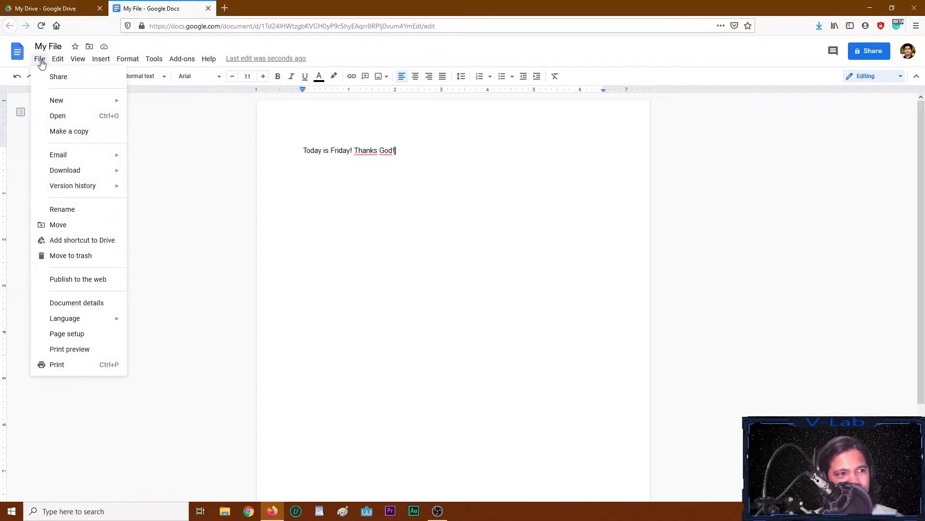
pyautogui.click(67, 78)
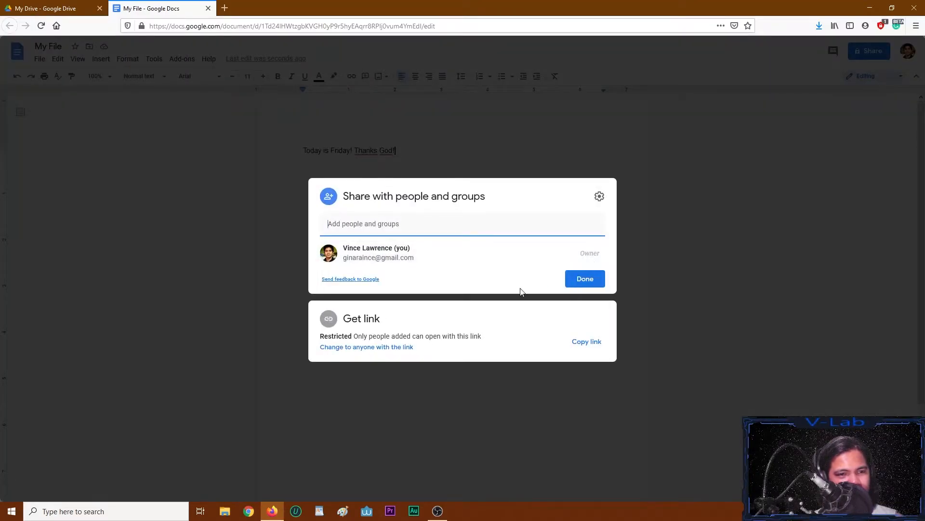
pyautogui.click(647, 185)
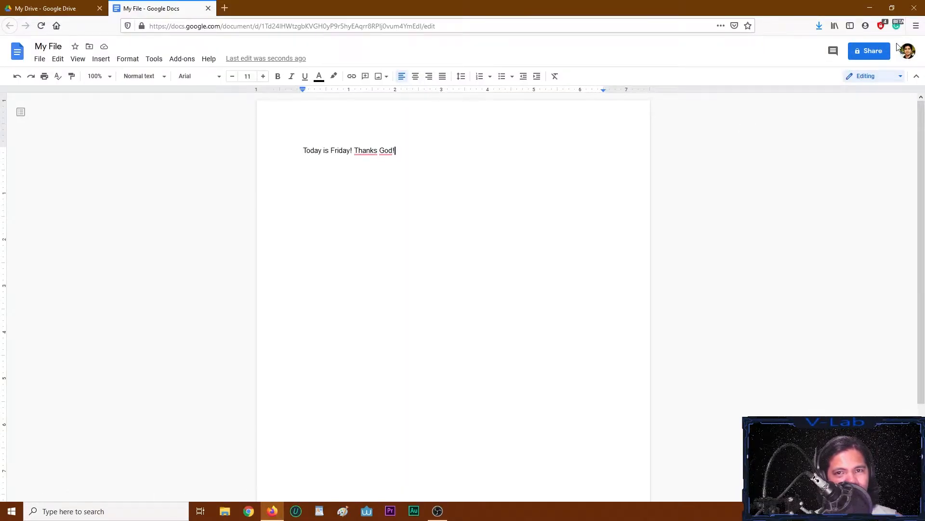
pyautogui.click(866, 51)
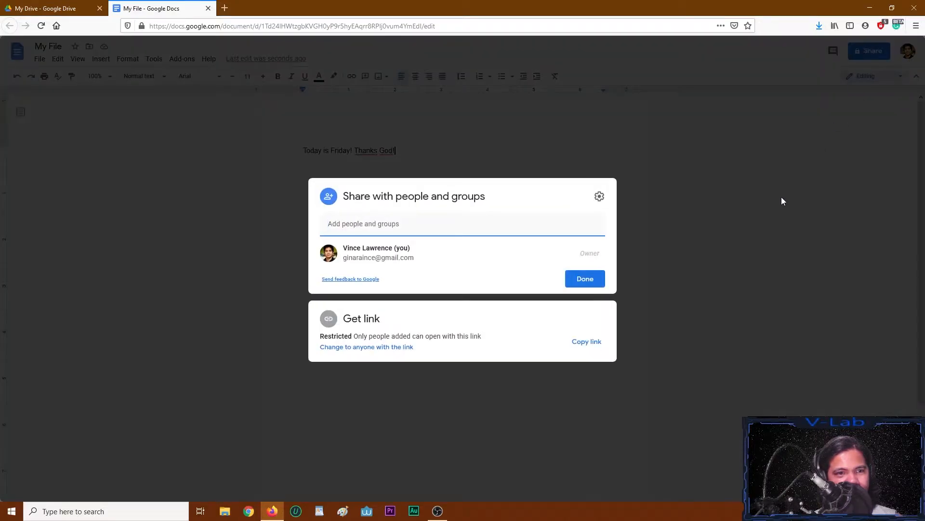
pyautogui.click(780, 139)
pyautogui.click(878, 51)
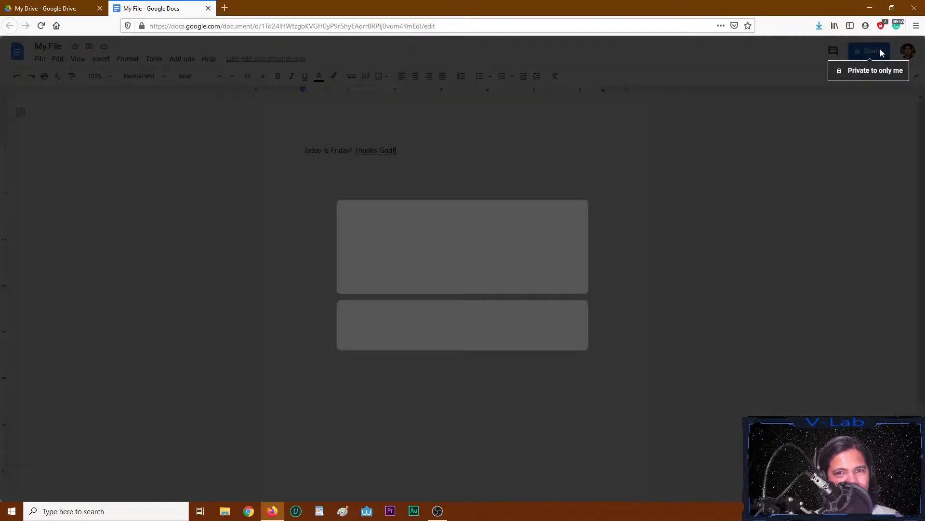
pyautogui.click(761, 177)
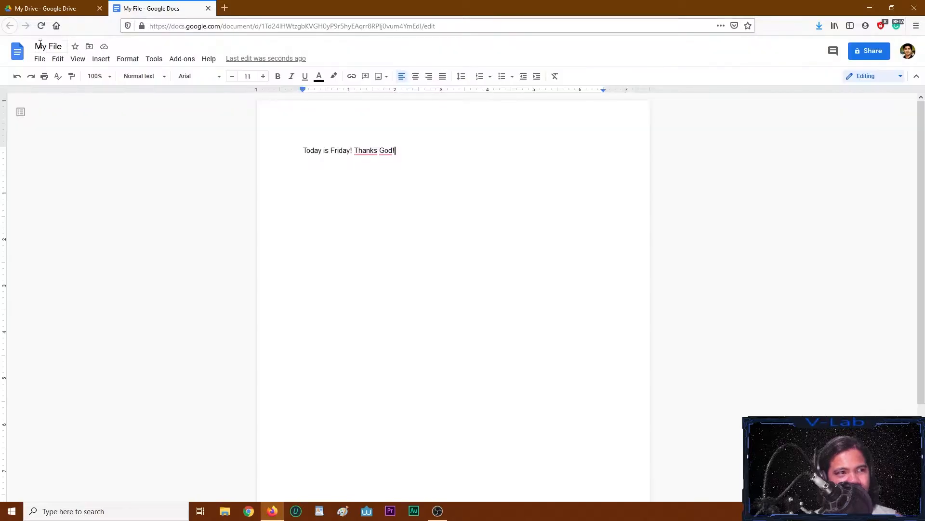
# Step: Compare the new file types offered in the document with those offered in Google Drive
pyautogui.click(39, 60)
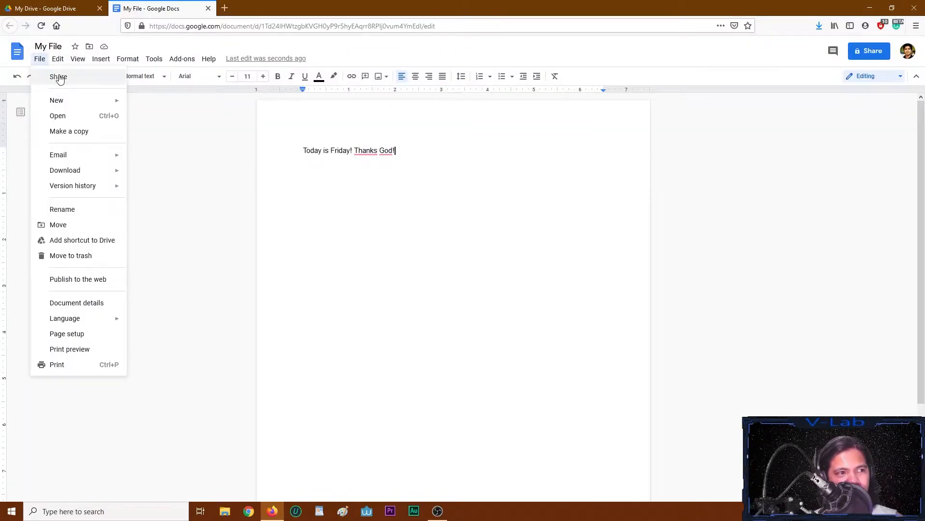
pyautogui.moveTo(77, 101)
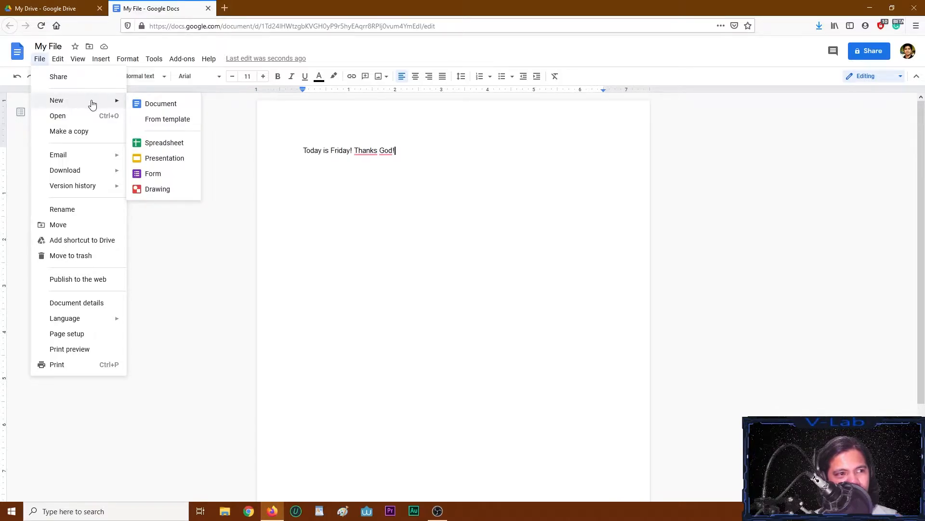
pyautogui.click(48, 8)
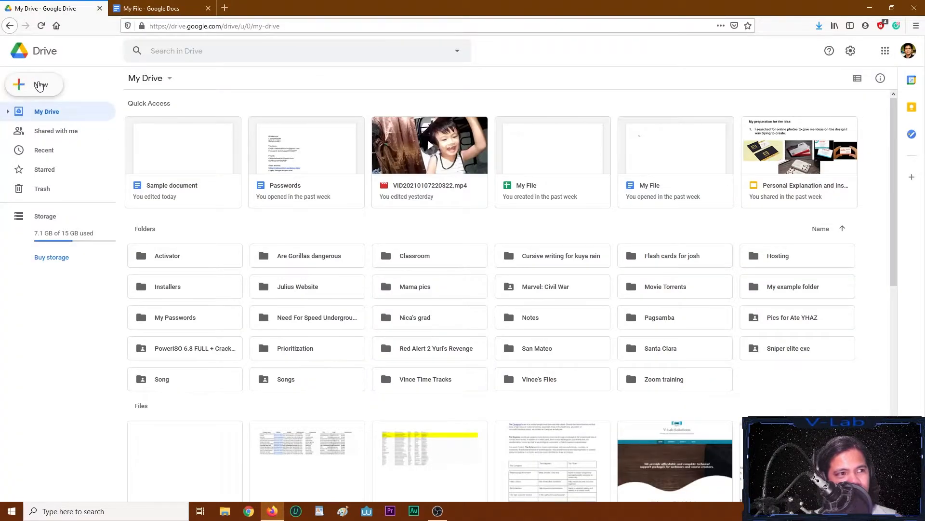
pyautogui.click(39, 86)
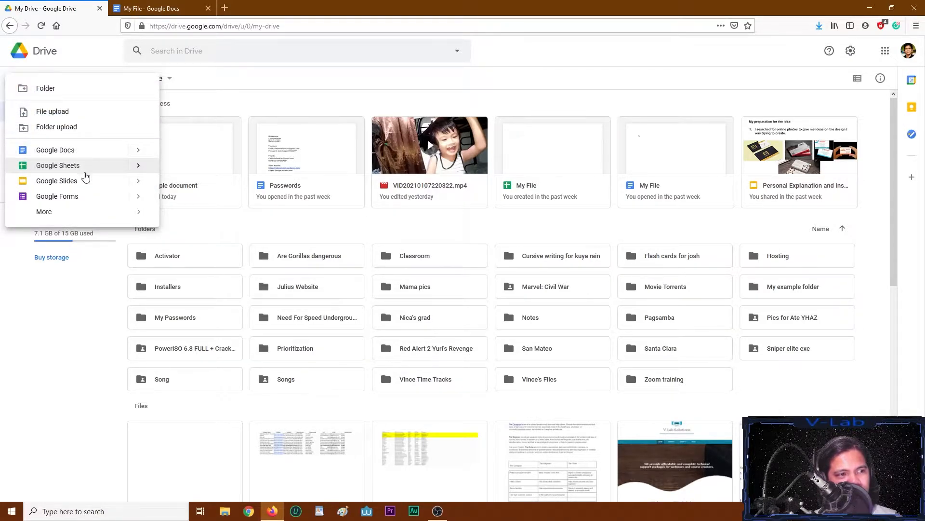
pyautogui.click(122, 6)
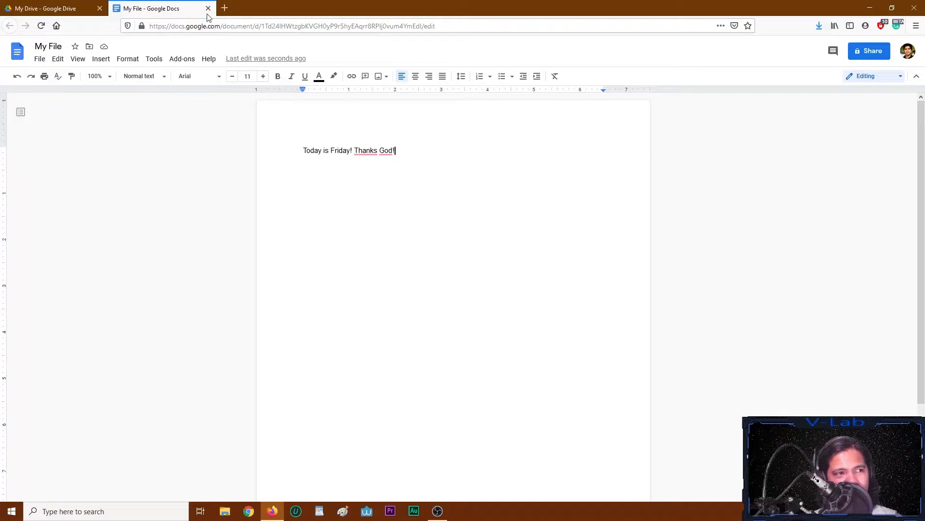
# Step: Browse the My Drive folders and documents available for opening from within the document, and cancel without opening a file
pyautogui.click(38, 60)
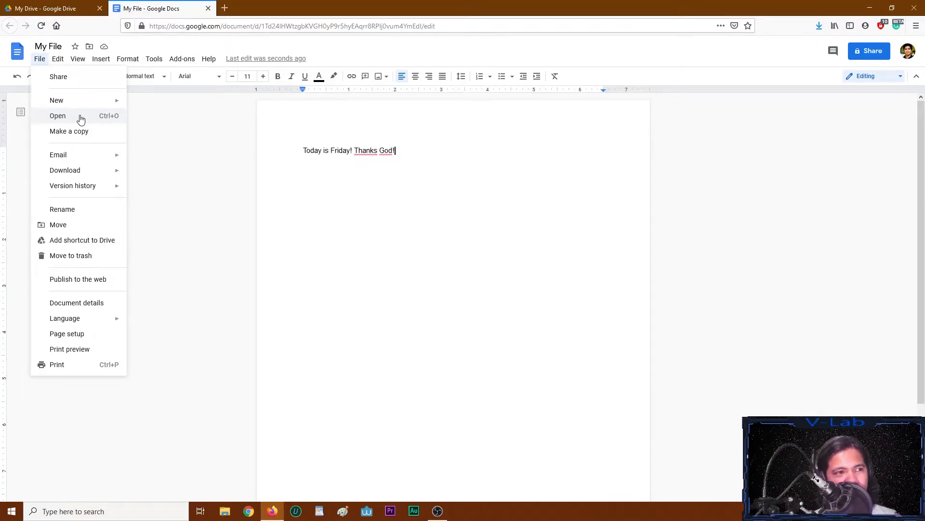
pyautogui.click(80, 118)
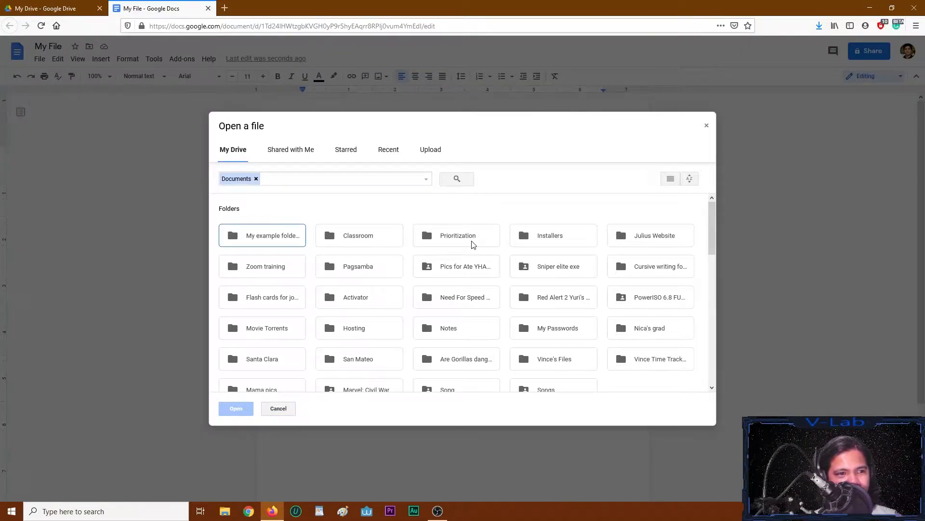
pyautogui.scroll(-10, 458, 246)
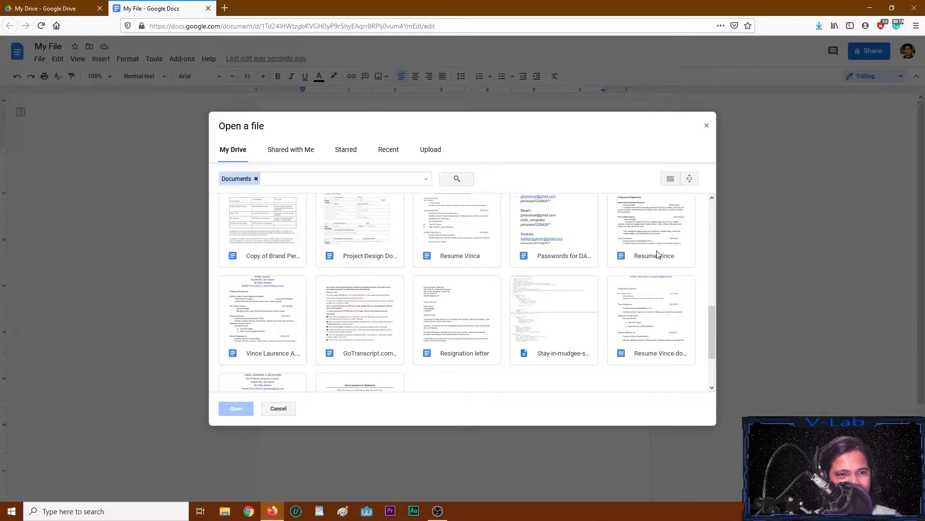
pyautogui.scroll(-2, 294, 337)
pyautogui.scroll(10, 308, 328)
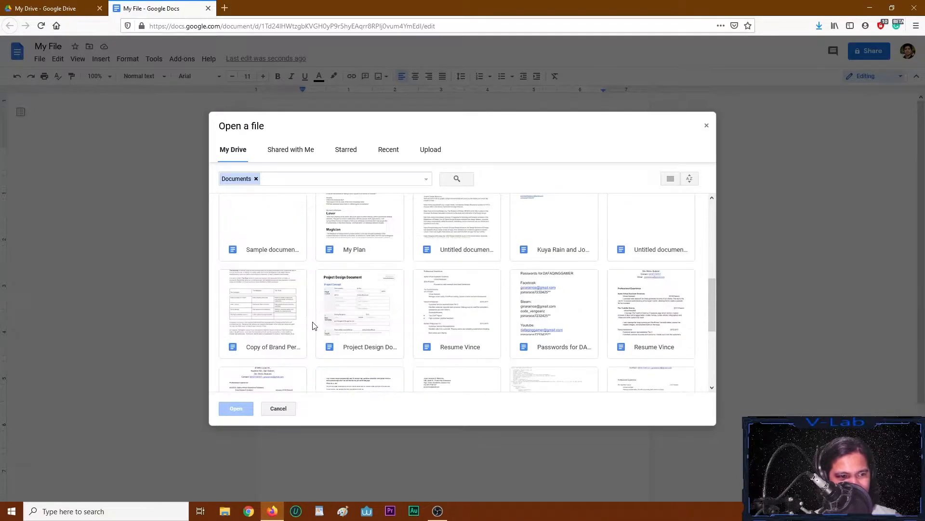
pyautogui.click(282, 408)
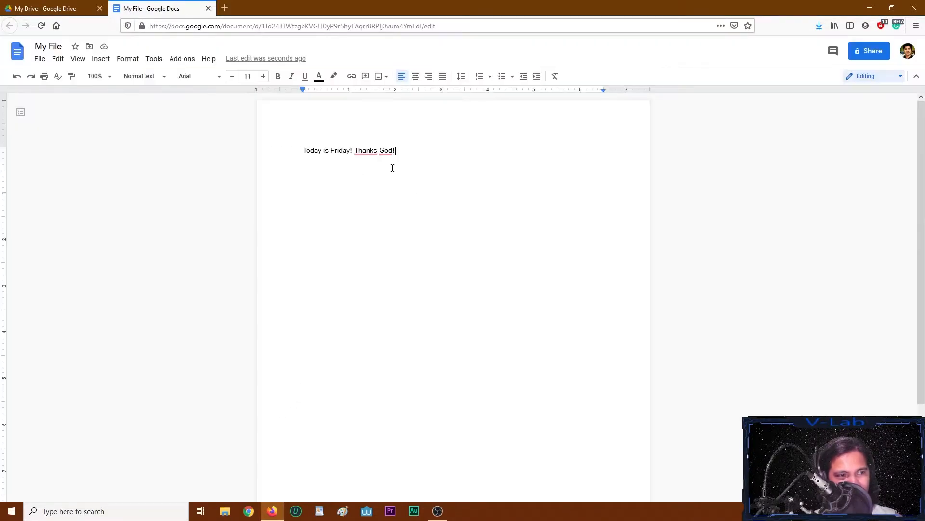
pyautogui.click(41, 60)
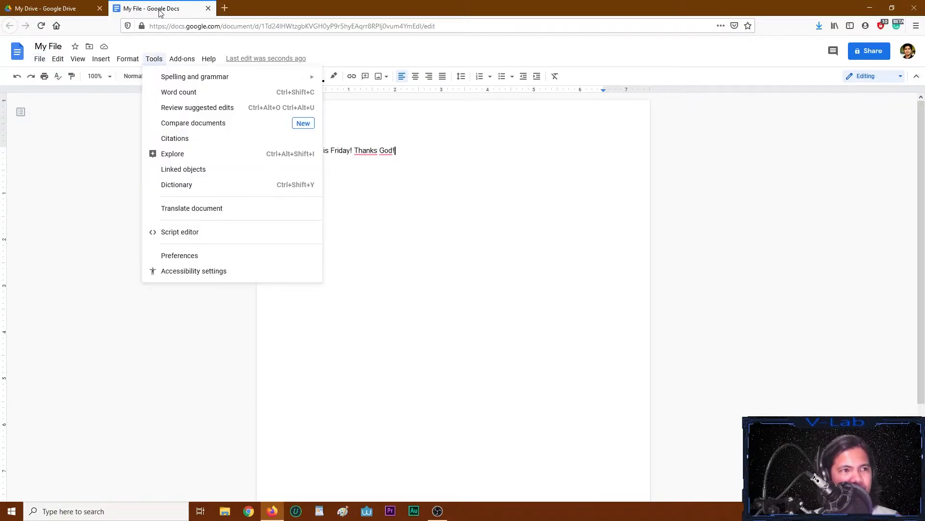
pyautogui.click(66, 9)
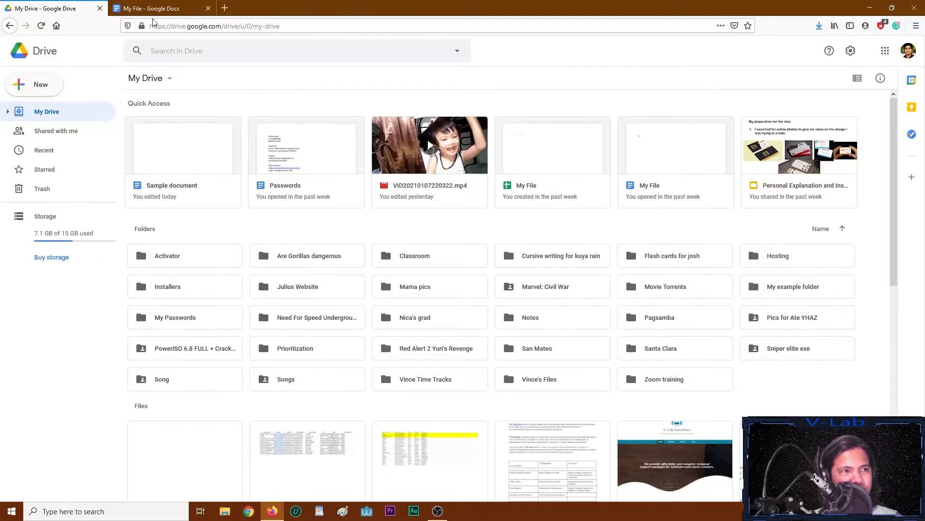
pyautogui.click(176, 9)
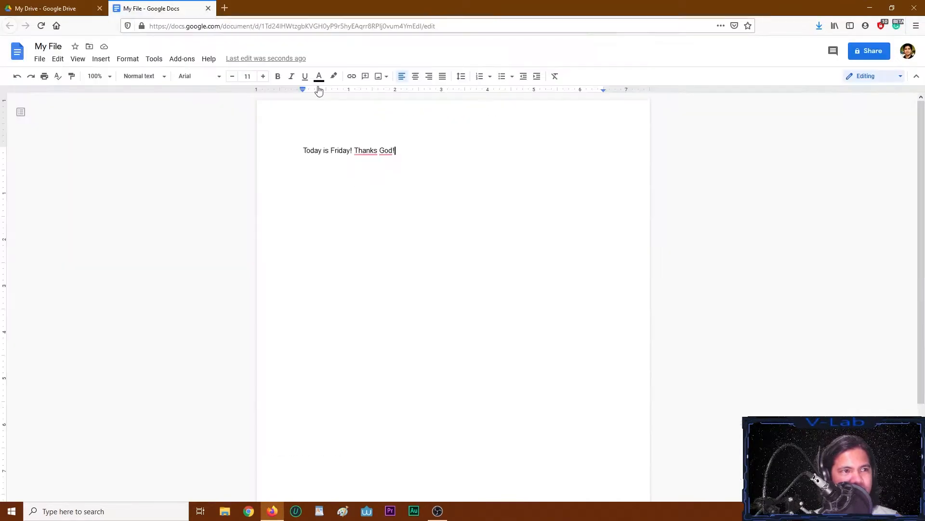
# Step: View the options for emailing the file, try sending yourself a copy on and off, and cancel without sending
pyautogui.click(41, 59)
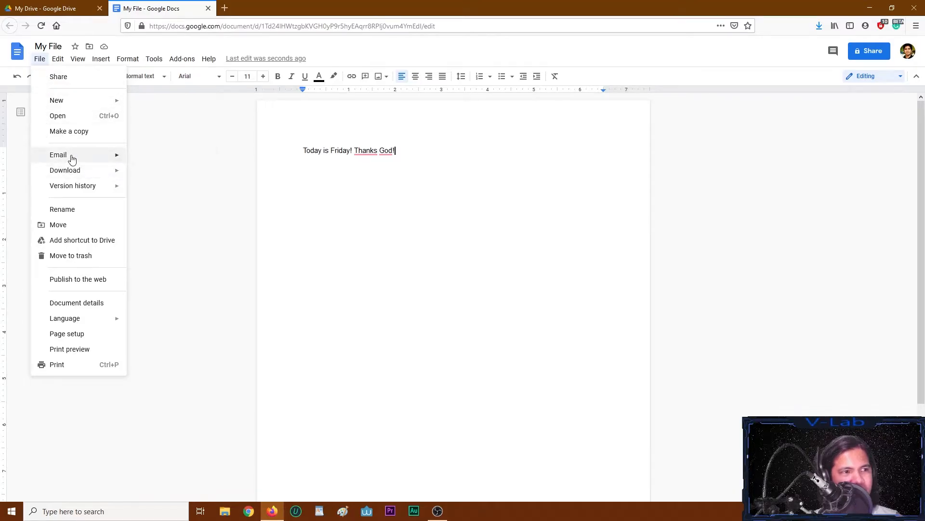
pyautogui.moveTo(70, 157)
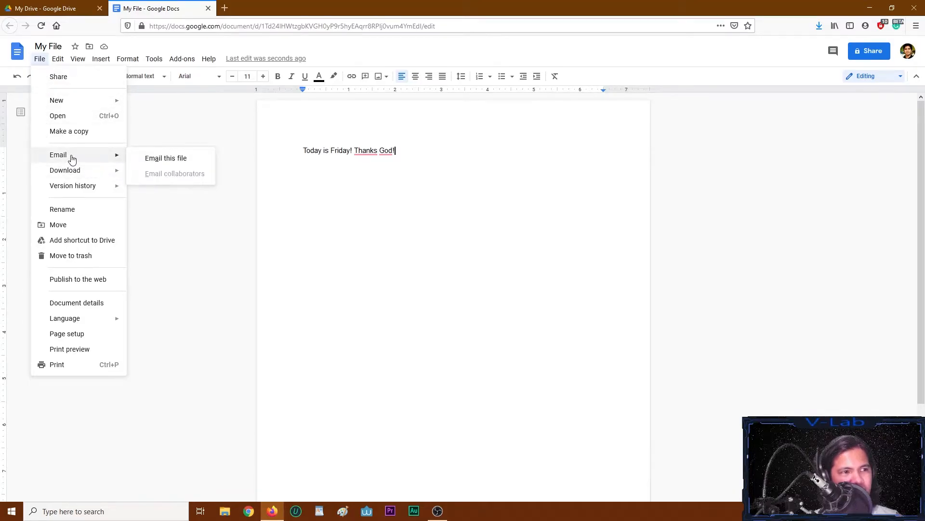
pyautogui.click(162, 159)
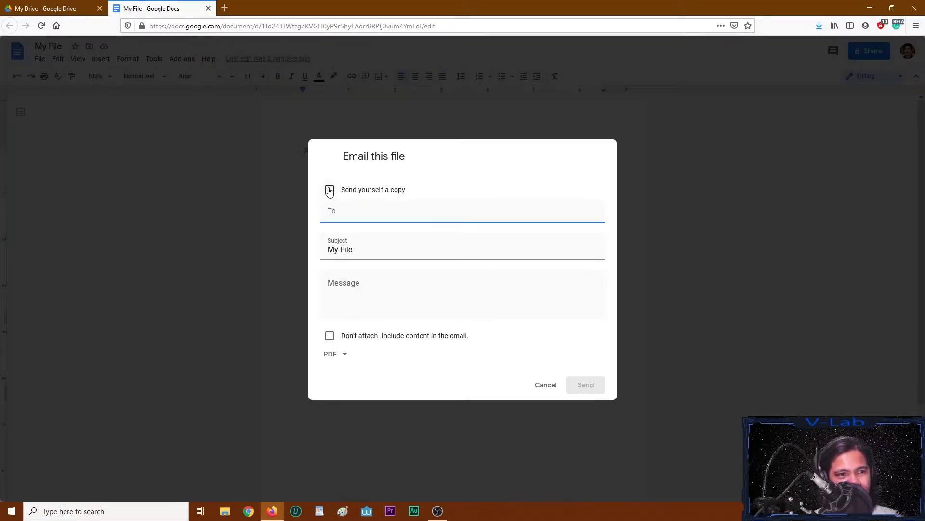
pyautogui.click(330, 191)
pyautogui.click(330, 190)
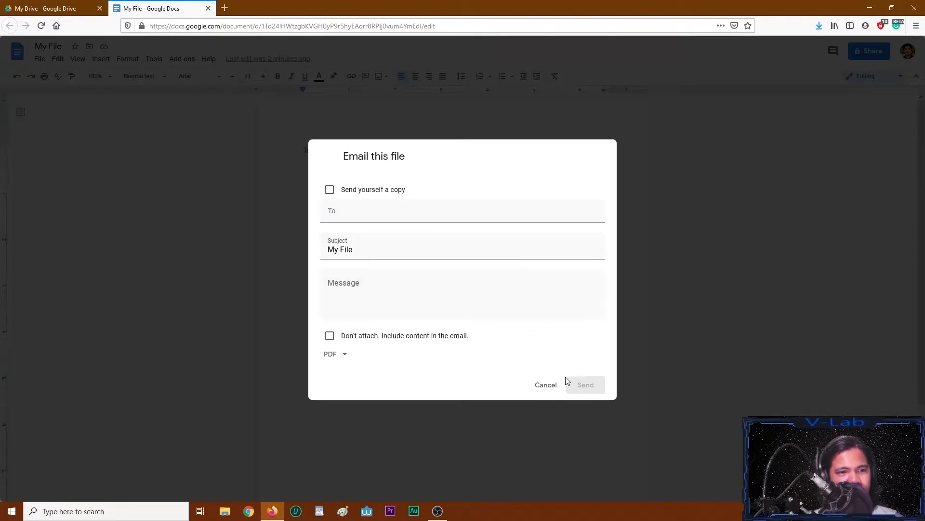
pyautogui.click(549, 387)
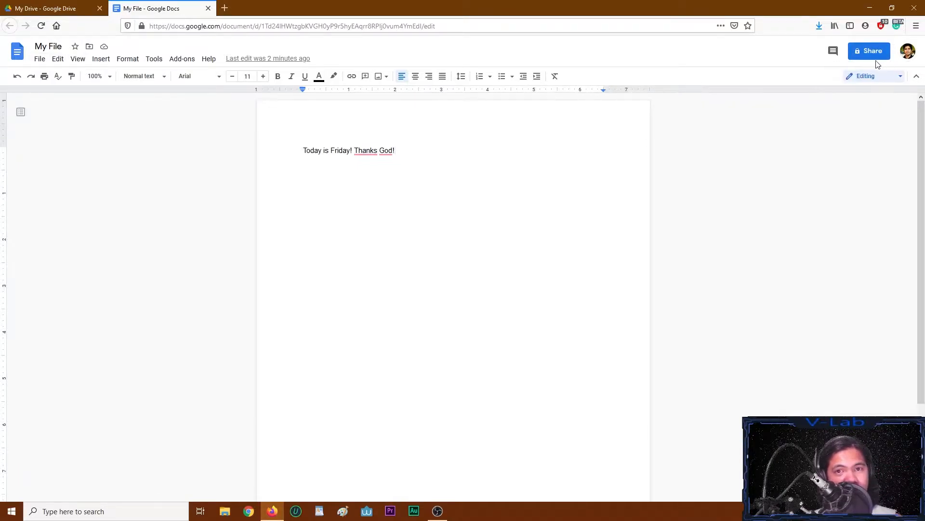
# Step: View the available download formats, examine the document's version history, and return to the document
pyautogui.click(39, 59)
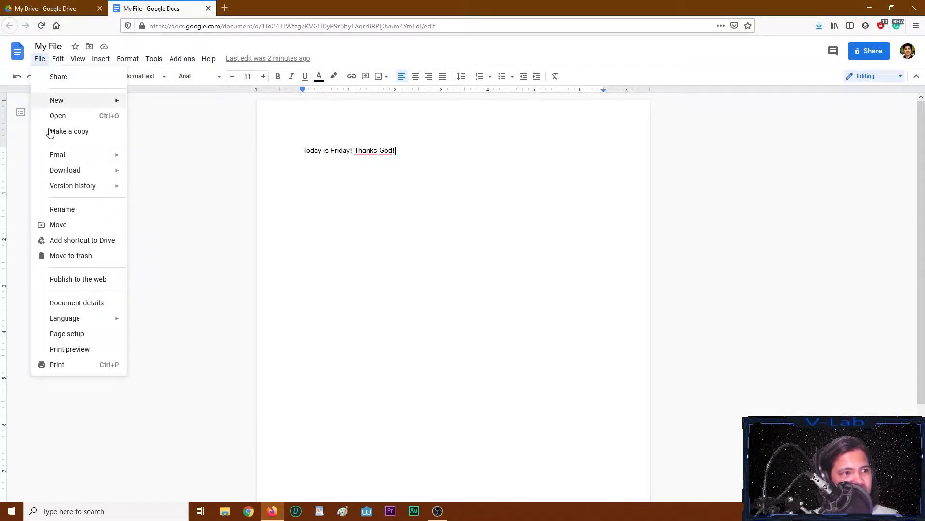
pyautogui.moveTo(59, 177)
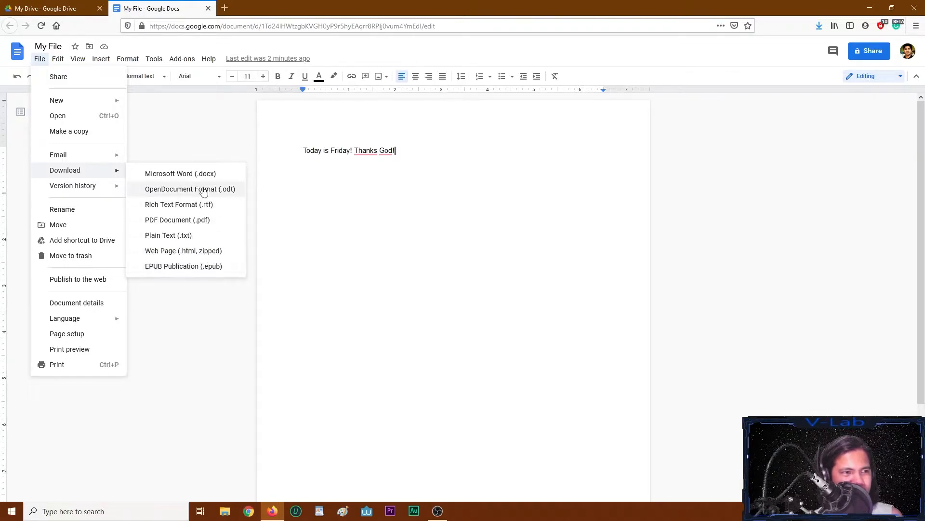
pyautogui.moveTo(79, 183)
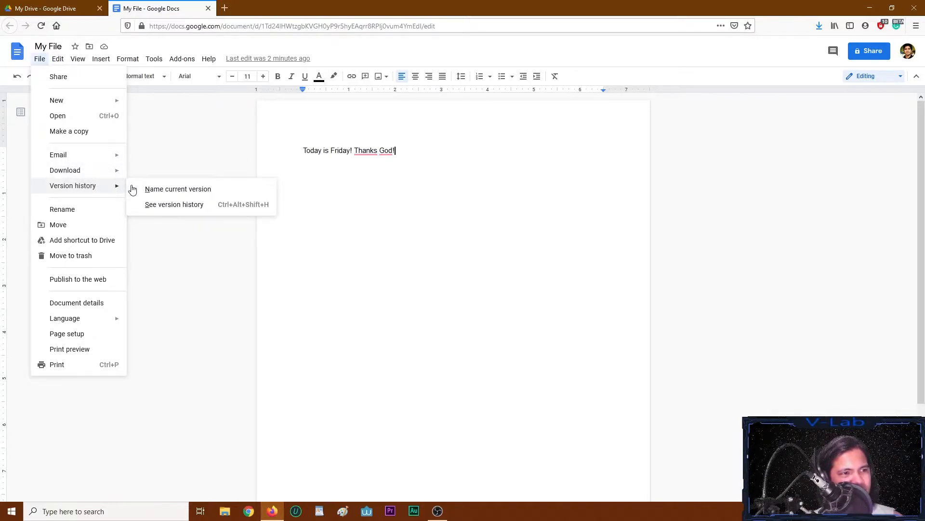
pyautogui.click(181, 204)
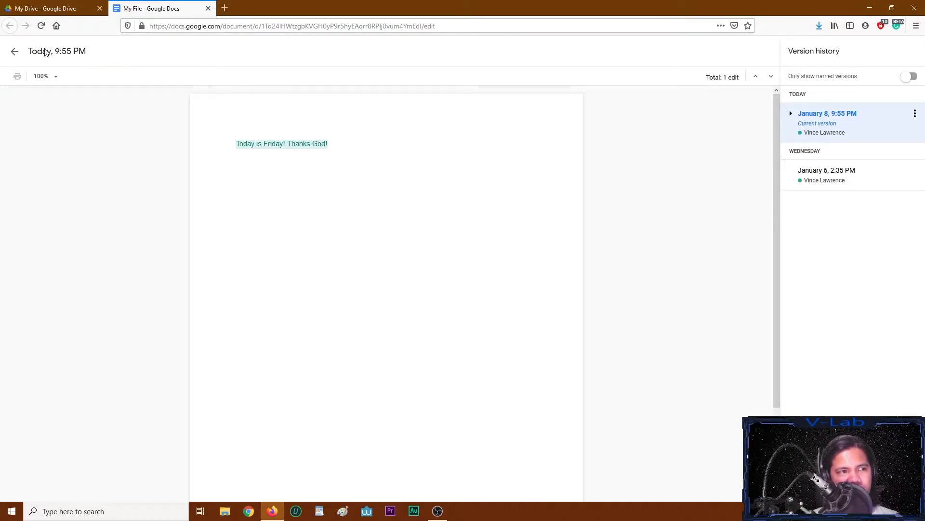
pyautogui.click(15, 51)
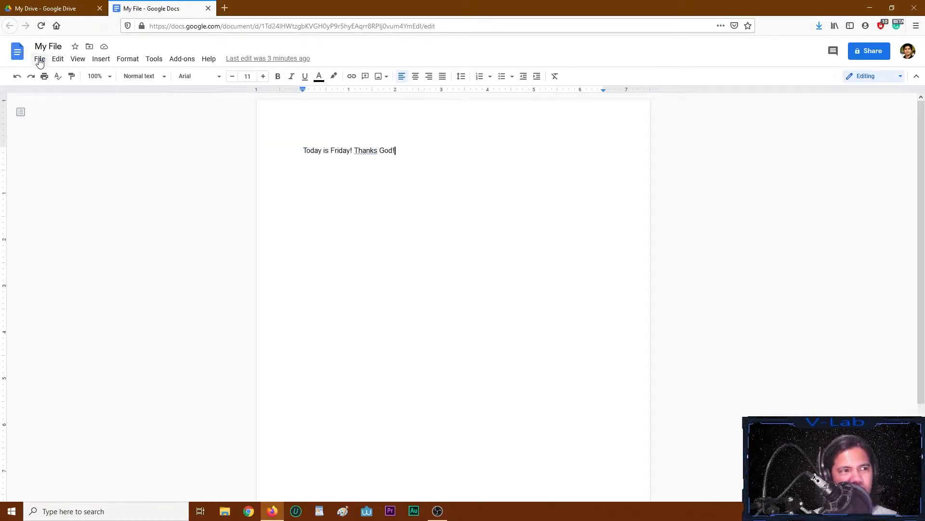
# Step: Open the document's name for renaming
pyautogui.click(38, 59)
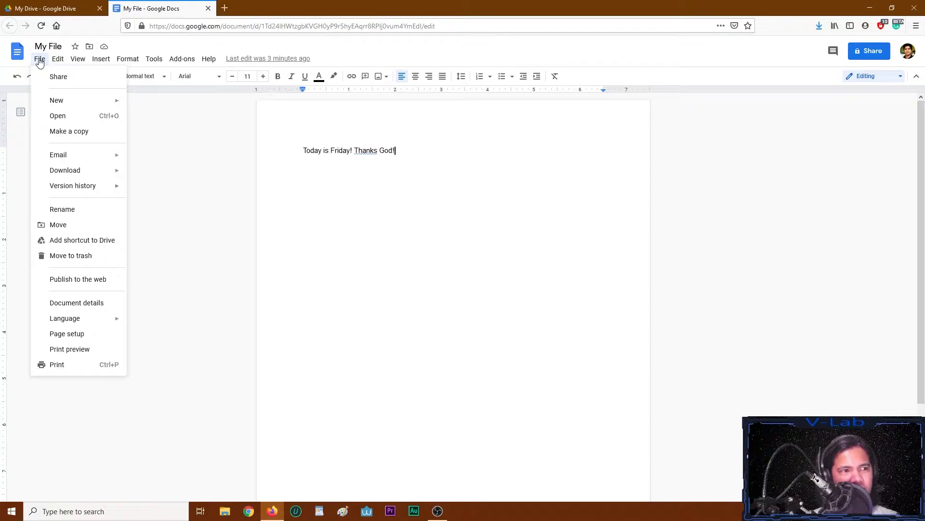
pyautogui.click(86, 212)
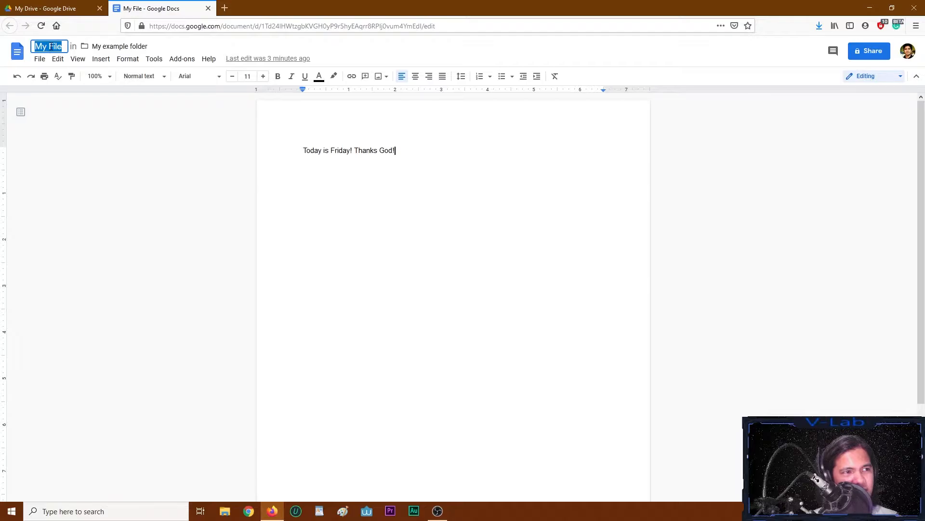
# Step: Start moving the document, browse the My Drive folders as destinations, and select the Classroom folder
pyautogui.click(42, 60)
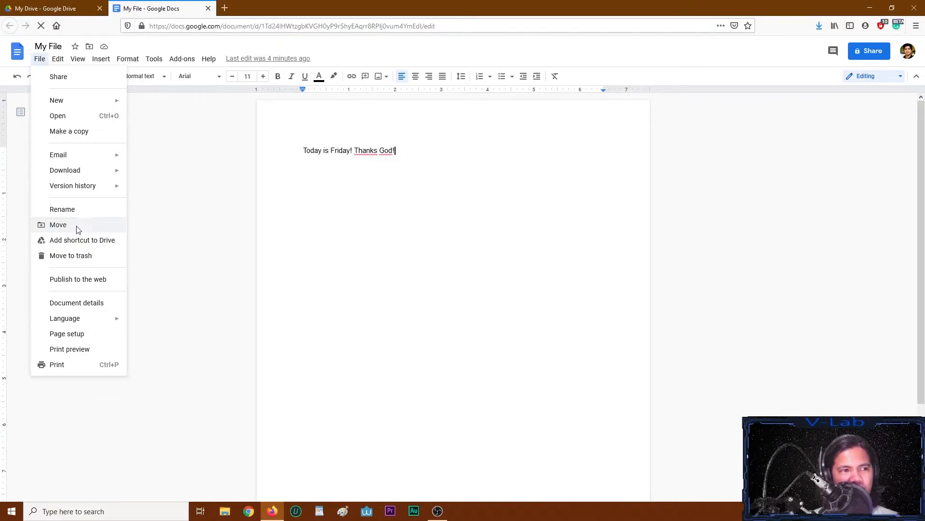
pyautogui.click(77, 227)
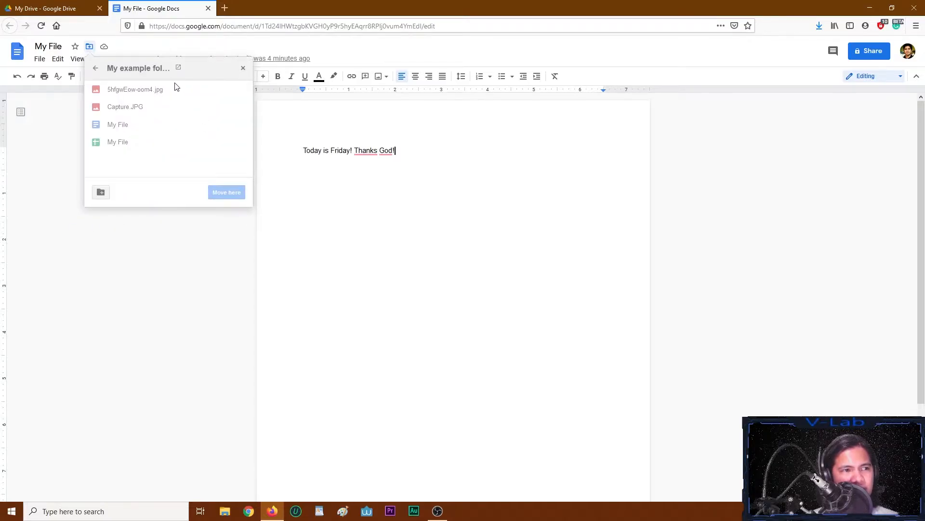
pyautogui.click(97, 72)
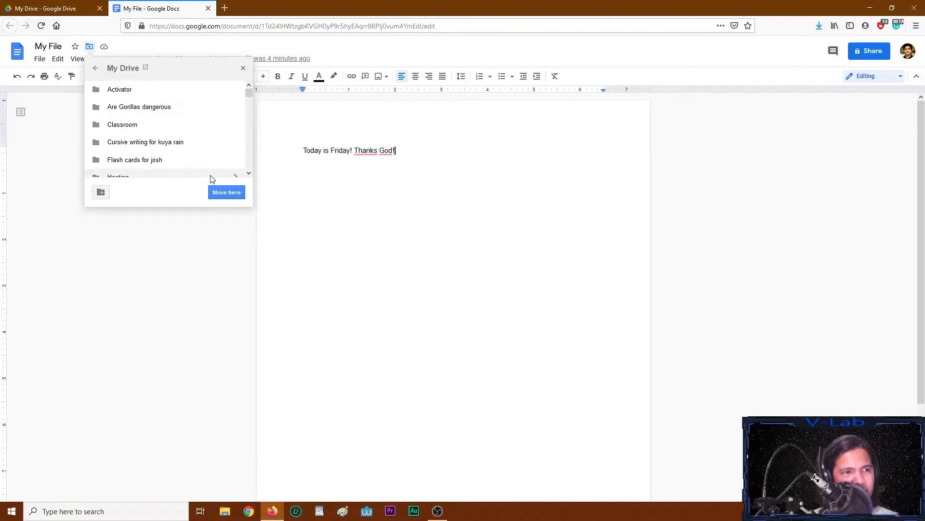
pyautogui.scroll(-10, 187, 142)
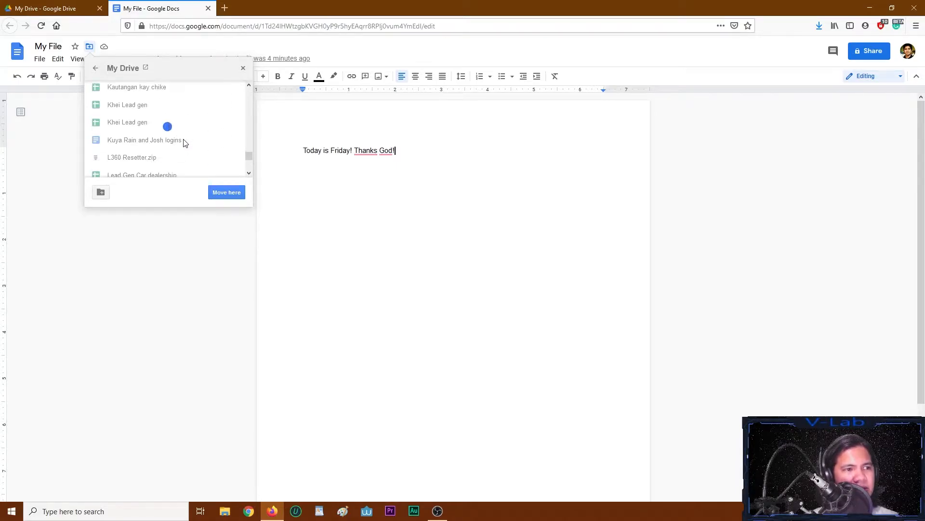
pyautogui.scroll(-5, 184, 143)
pyautogui.scroll(5, 125, 129)
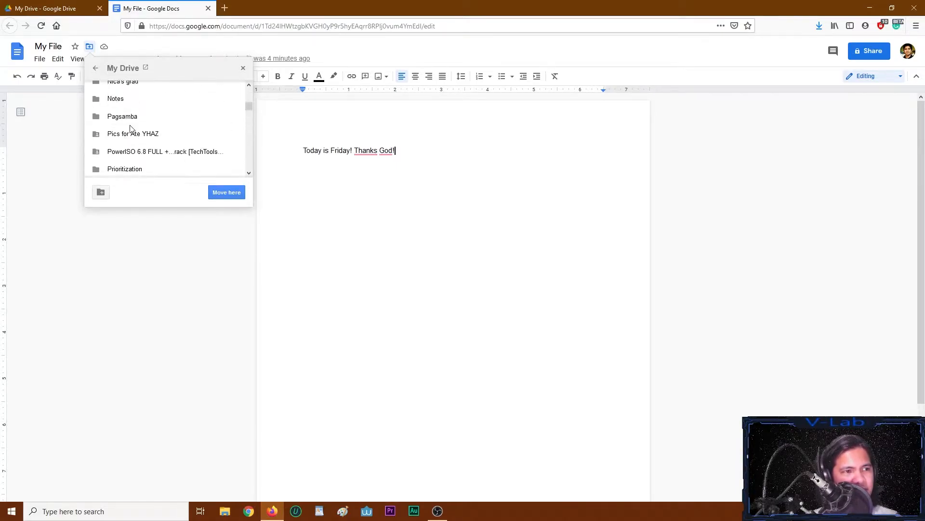
pyautogui.scroll(6, 162, 124)
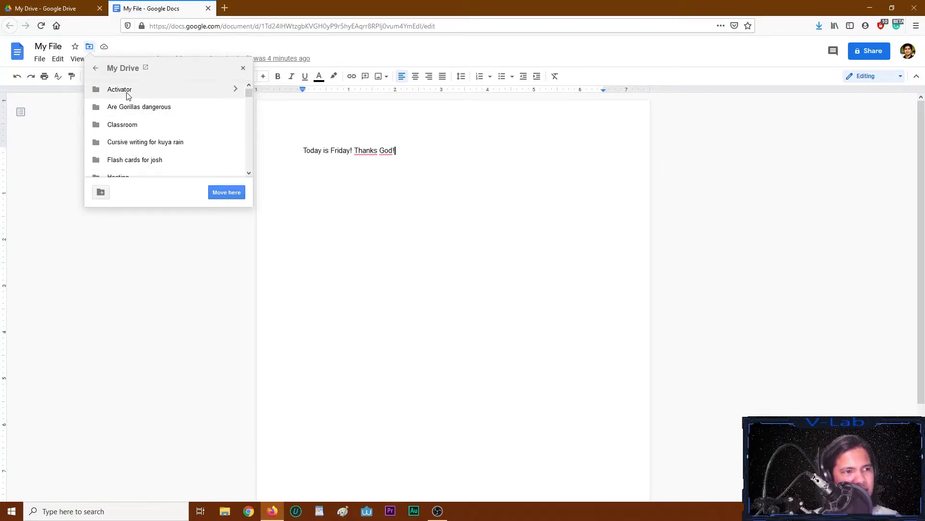
pyautogui.click(129, 125)
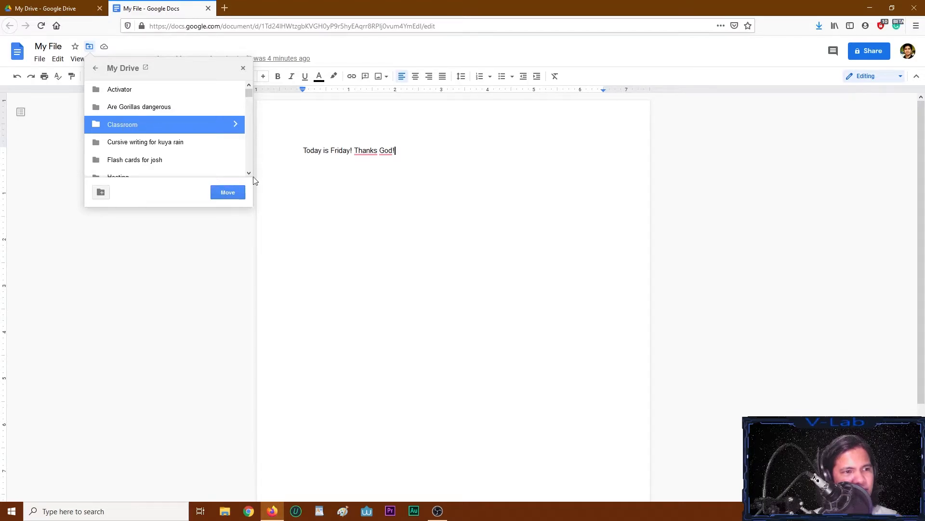
pyautogui.click(148, 142)
pyautogui.click(144, 160)
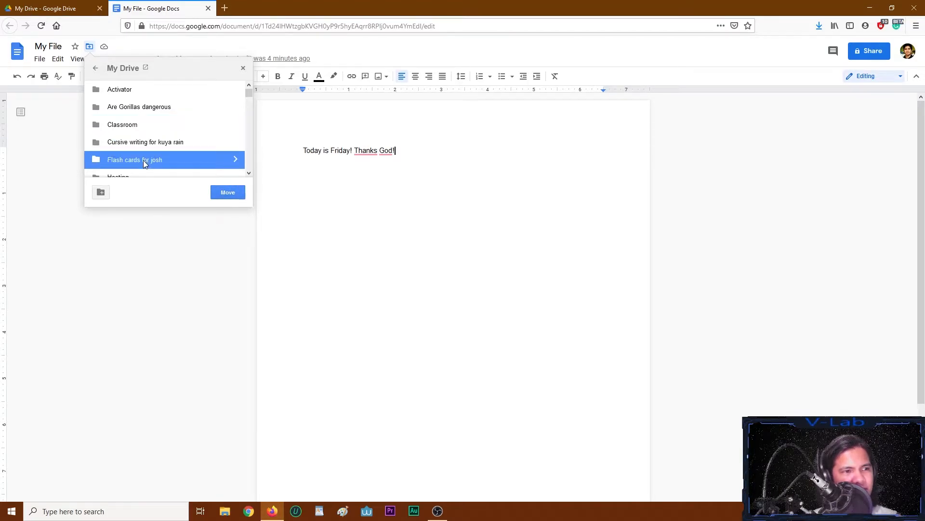
pyautogui.click(148, 127)
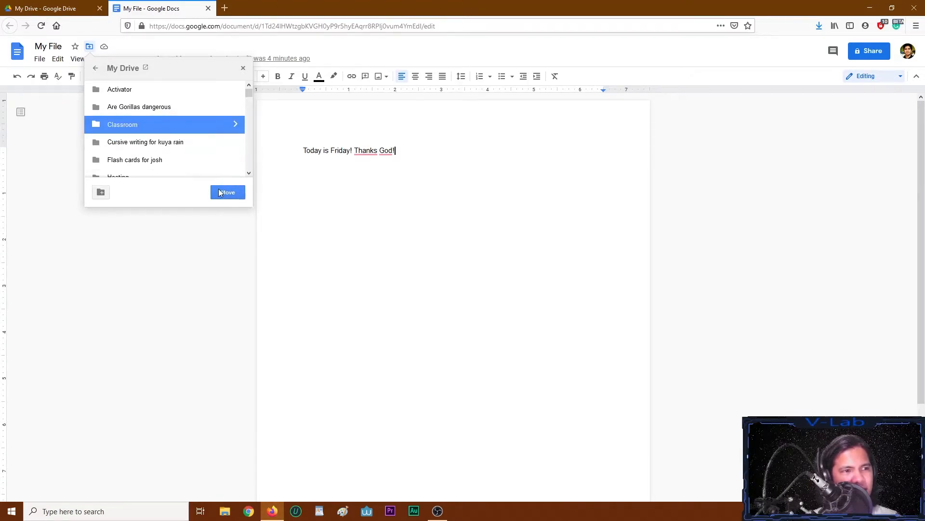
# Step: Create a subfolder named "New folder" inside Classroom, and close the move options without moving the document
pyautogui.click(100, 193)
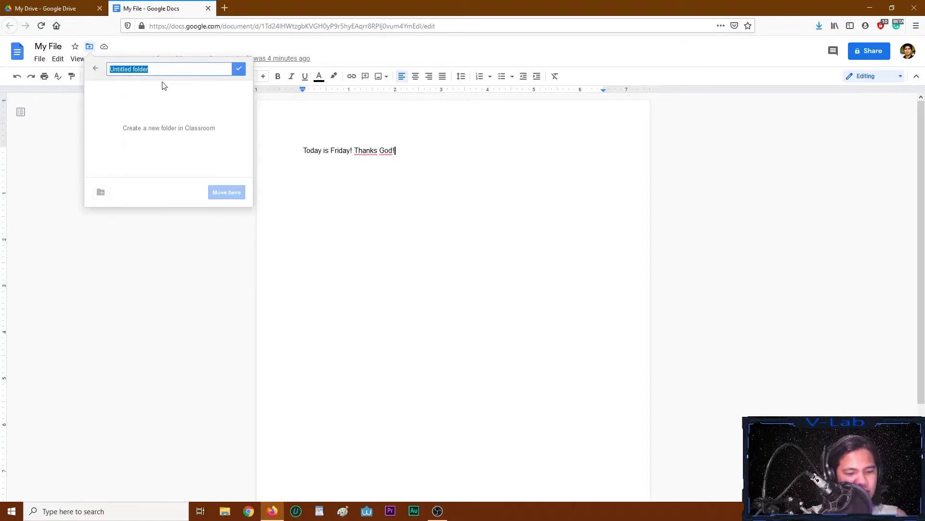
pyautogui.write('New')
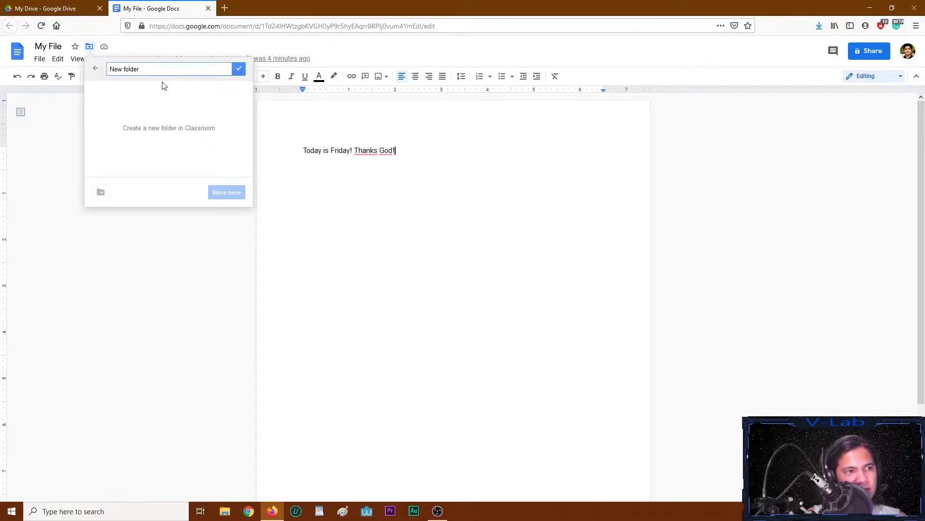
pyautogui.press('Return')
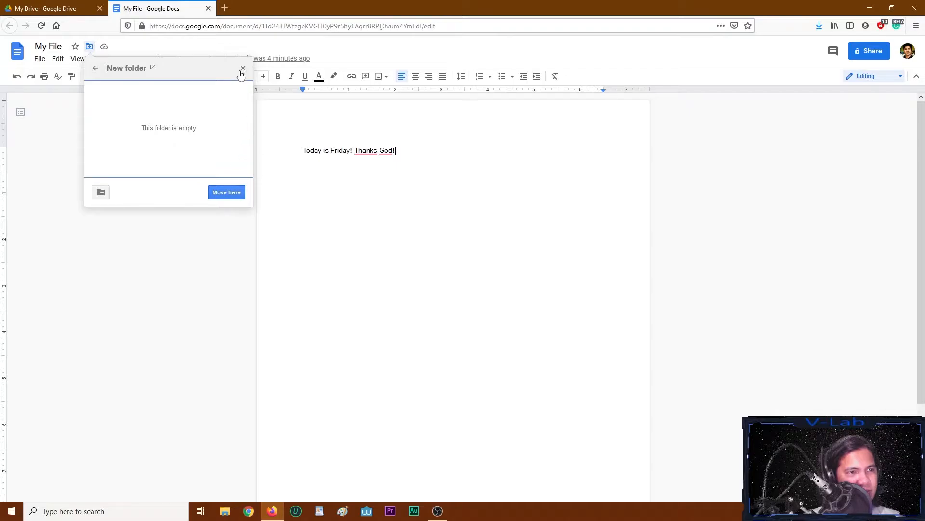
# Step: Switch to Google Drive and look through the folders and files in My Drive
pyautogui.click(39, 59)
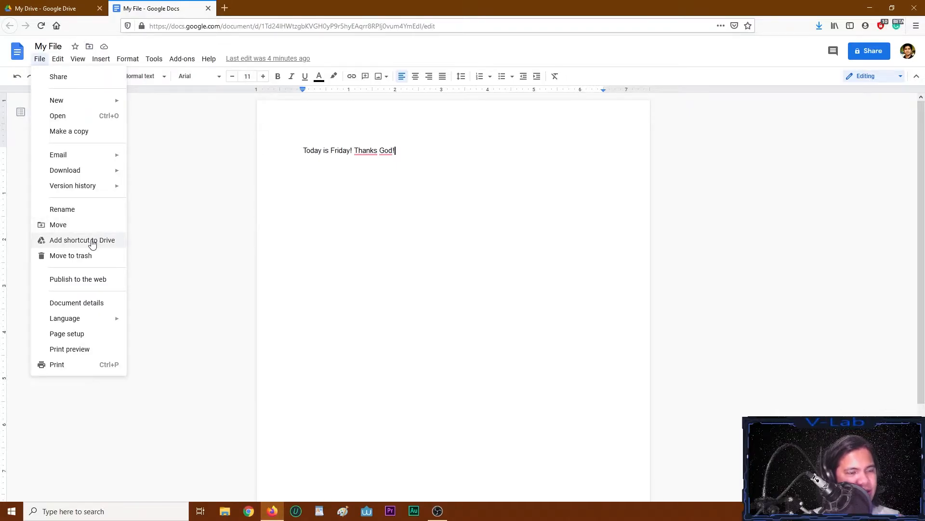
pyautogui.click(46, 8)
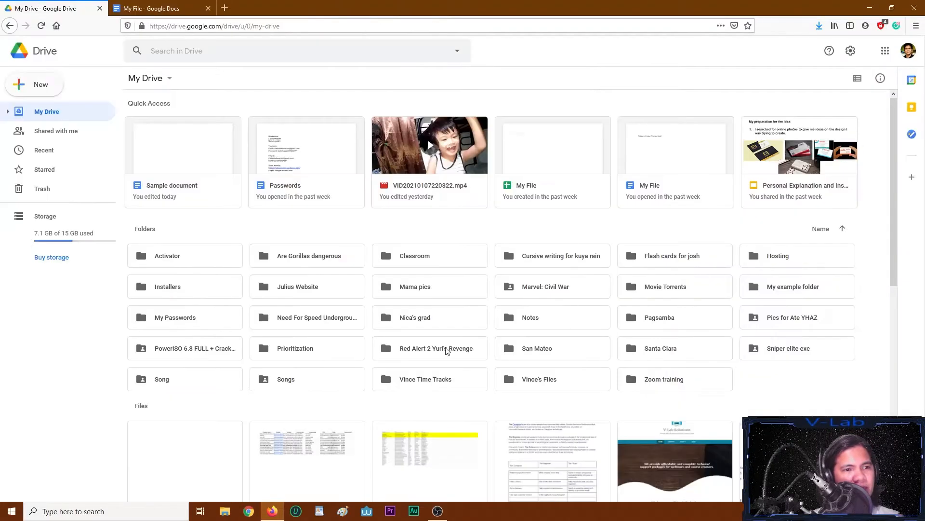
pyautogui.scroll(-8, 748, 296)
pyautogui.scroll(8, 770, 321)
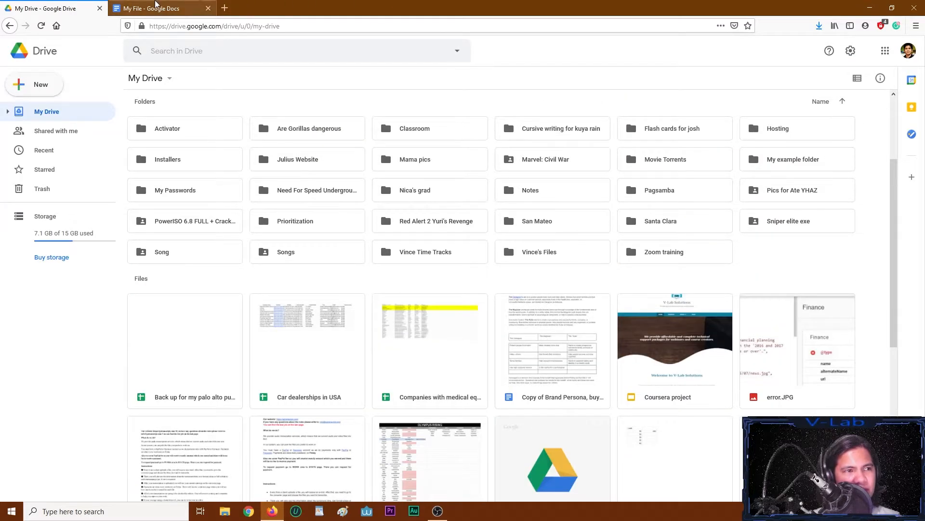
# Step: Return to the My File document and add a shortcut to it in My Drive
pyautogui.click(150, 8)
pyautogui.click(40, 58)
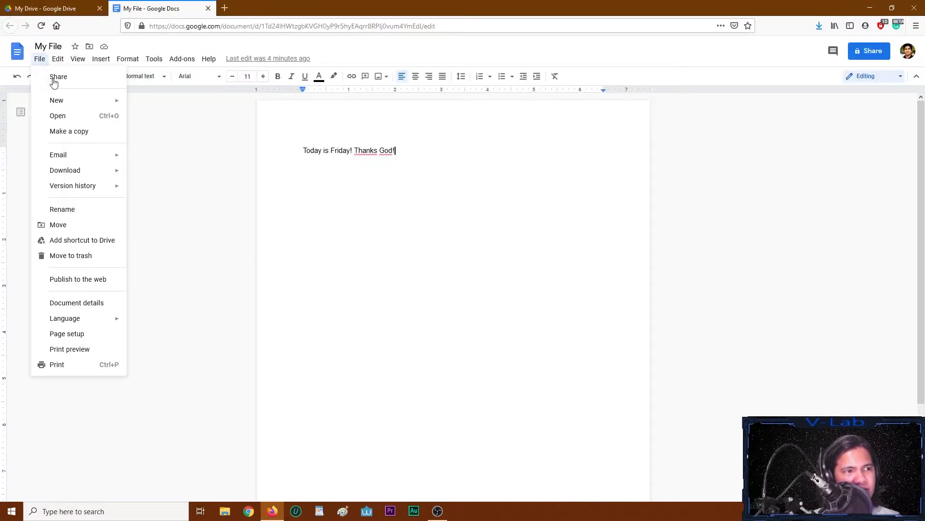
pyautogui.click(77, 242)
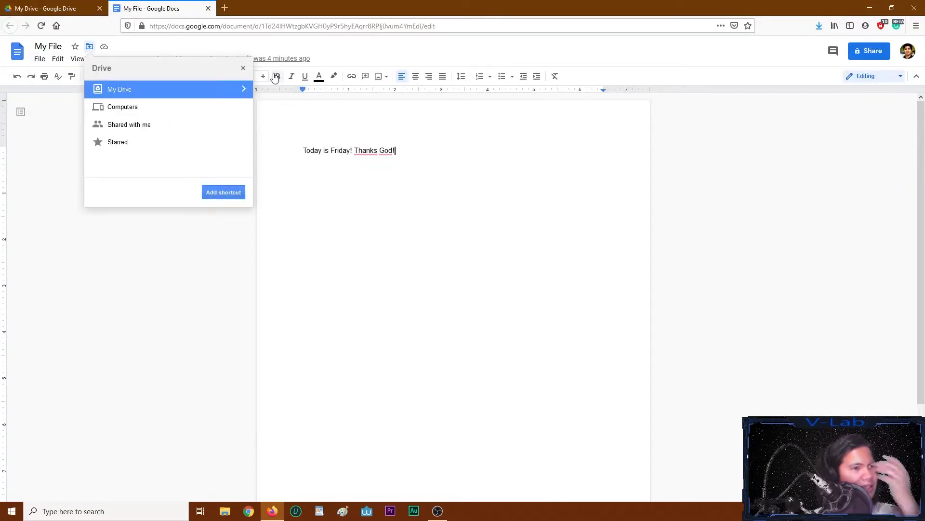
pyautogui.click(199, 96)
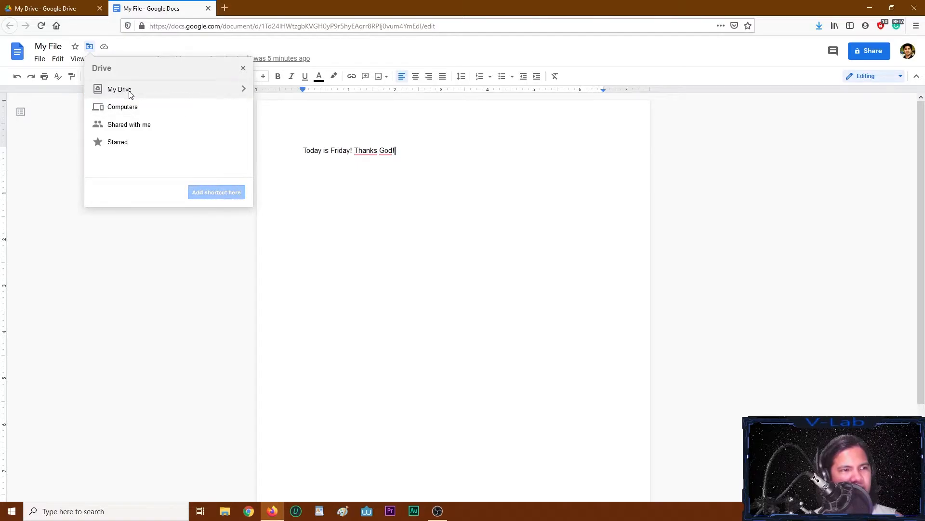
pyautogui.click(146, 94)
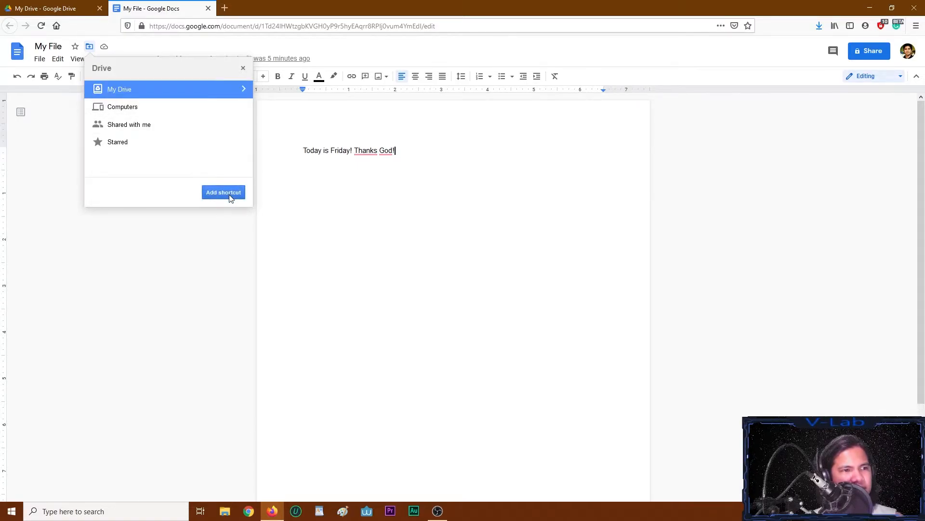
pyautogui.click(224, 193)
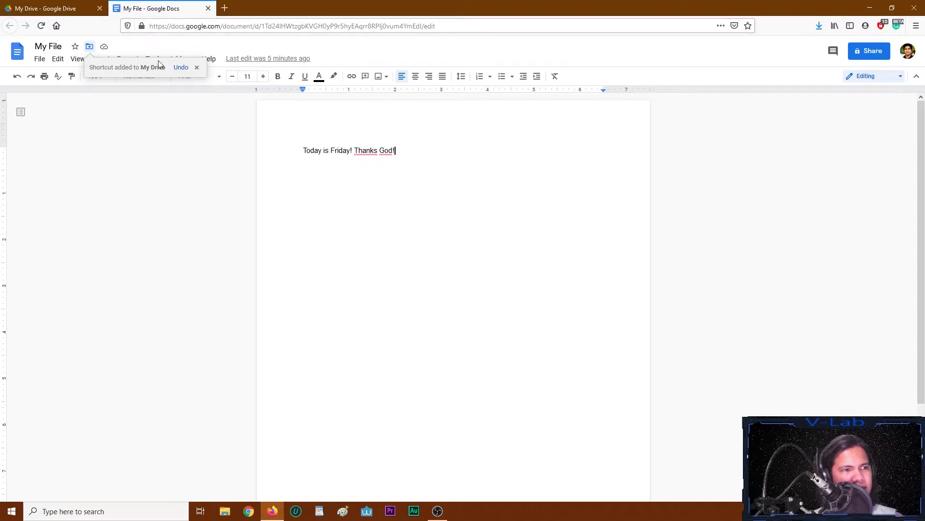
# Step: Switch to Google Drive, locate the My File shortcut among the My Drive files, and select it
pyautogui.click(53, 8)
pyautogui.scroll(-3, 480, 288)
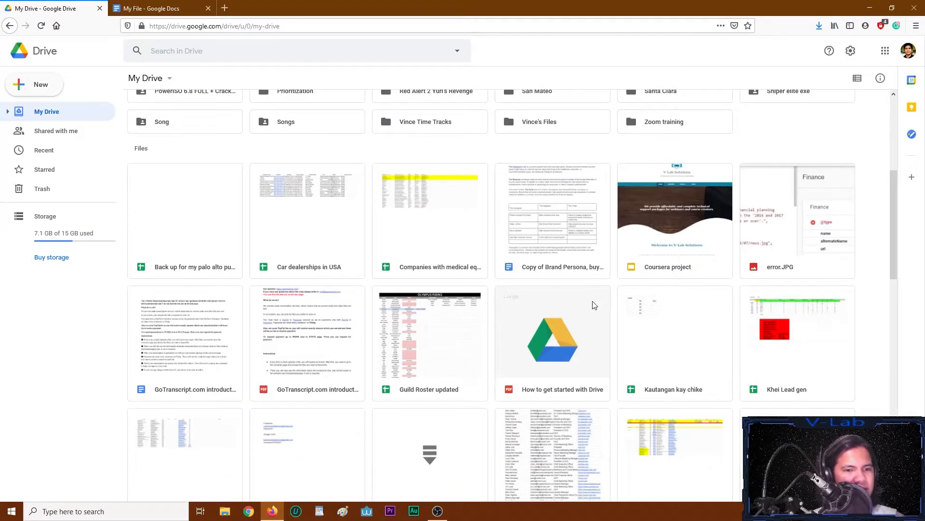
pyautogui.scroll(3, 593, 303)
pyautogui.scroll(-3, 636, 309)
pyautogui.scroll(-5, 636, 308)
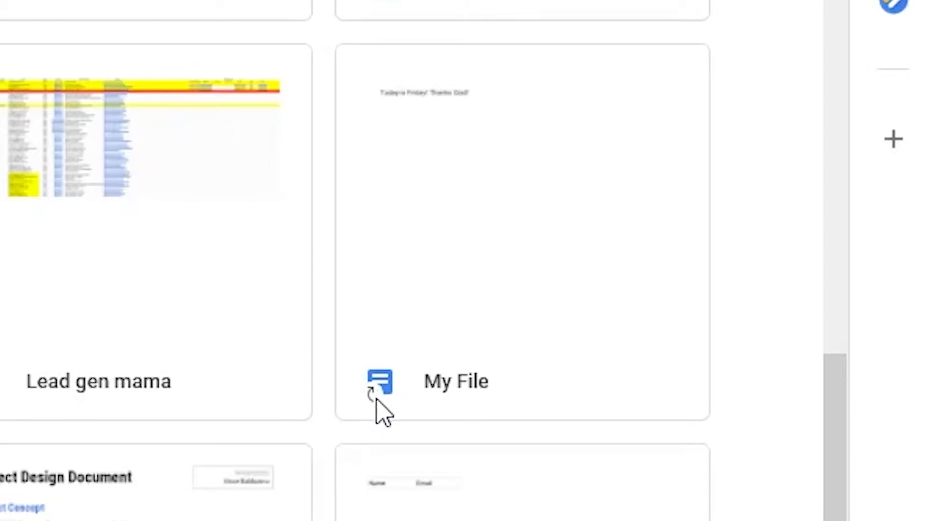
pyautogui.click(420, 379)
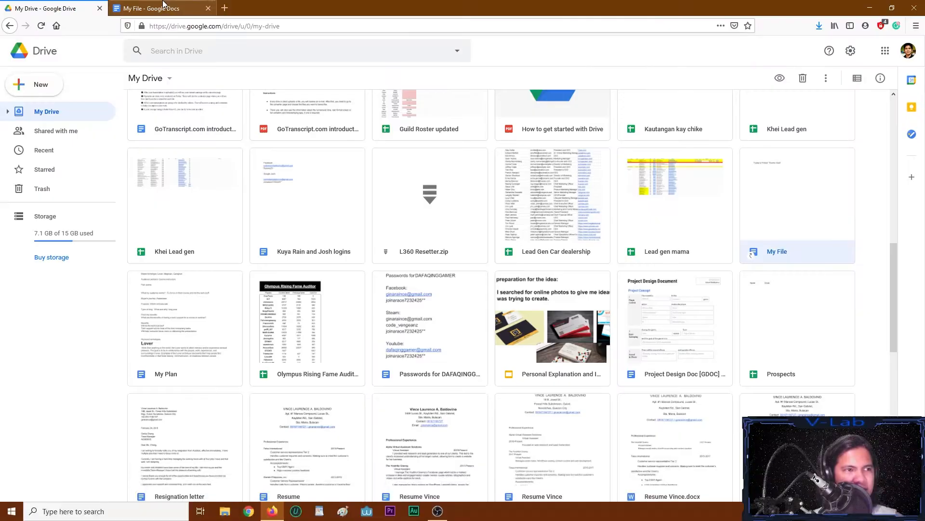
# Step: Switch between the My File document and Google Drive, and look through the folders and files in My Drive
pyautogui.click(163, 6)
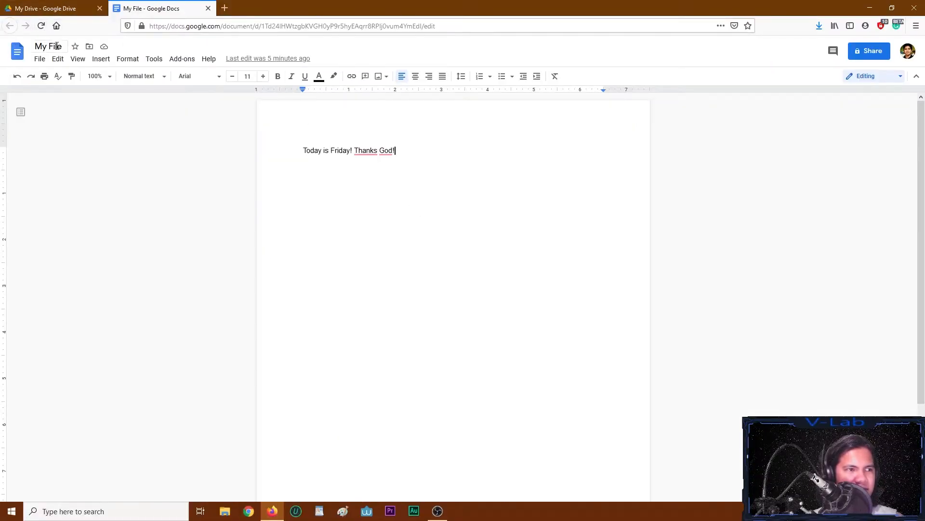
pyautogui.click(57, 8)
pyautogui.scroll(10, 566, 292)
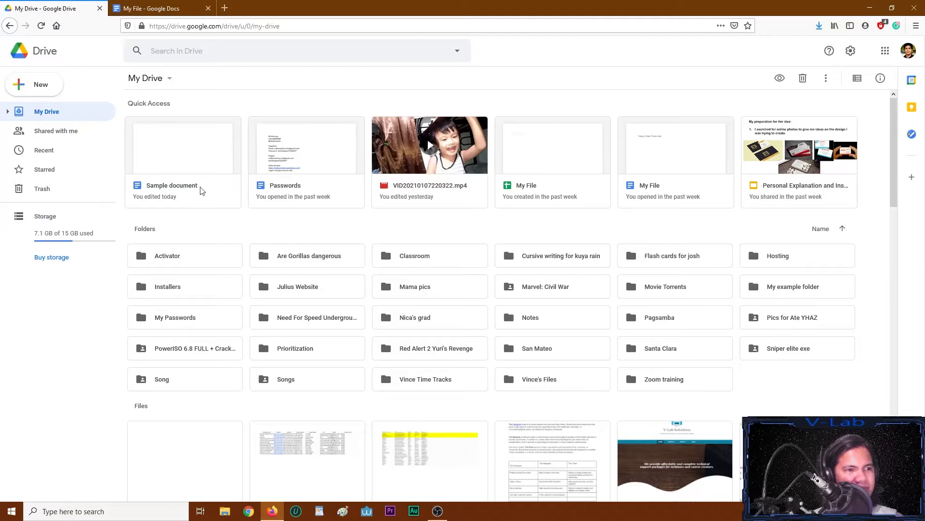
pyautogui.click(159, 8)
pyautogui.click(79, 4)
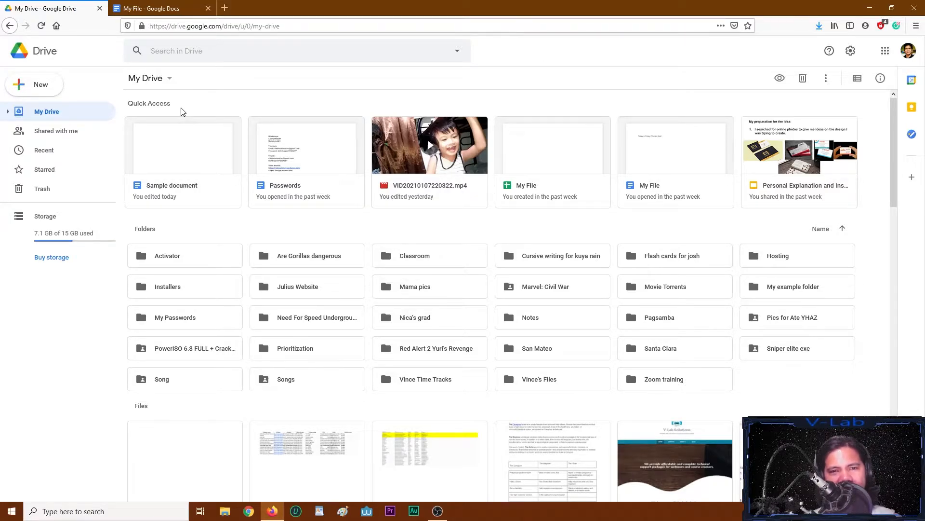
pyautogui.click(163, 4)
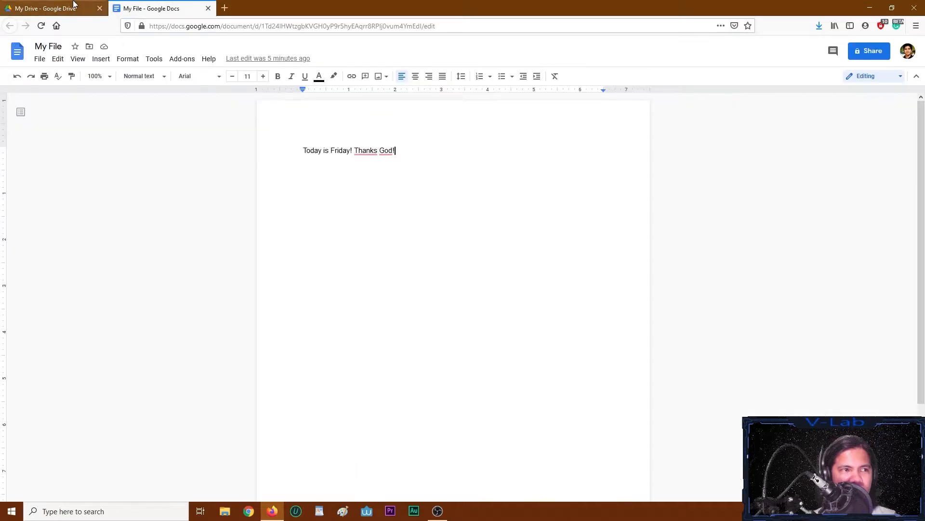
pyautogui.click(74, 3)
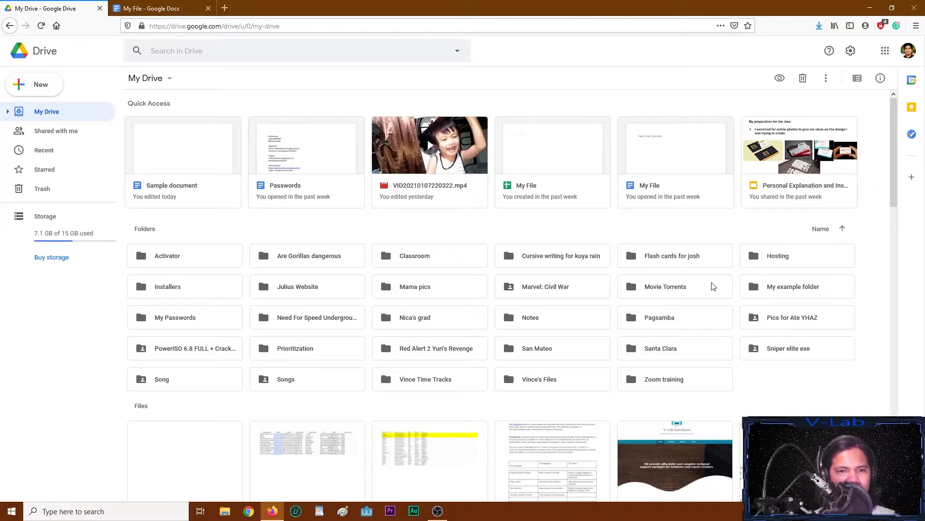
pyautogui.scroll(-10, 713, 287)
pyautogui.scroll(-3, 409, 342)
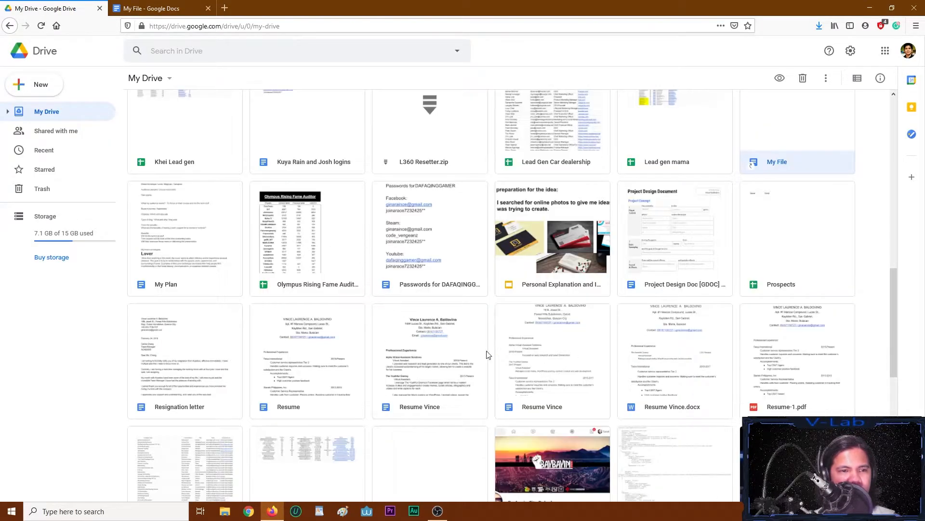
pyautogui.scroll(-3, 397, 233)
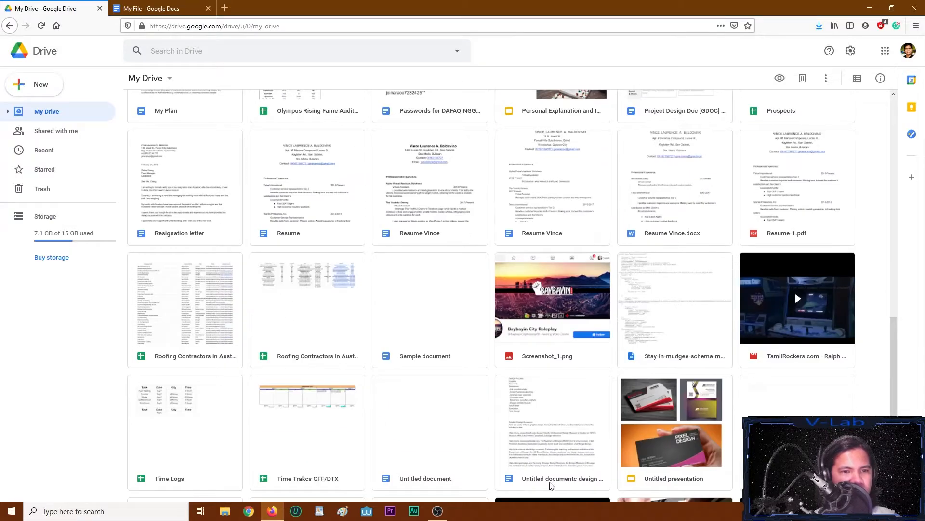
pyautogui.scroll(15, 588, 322)
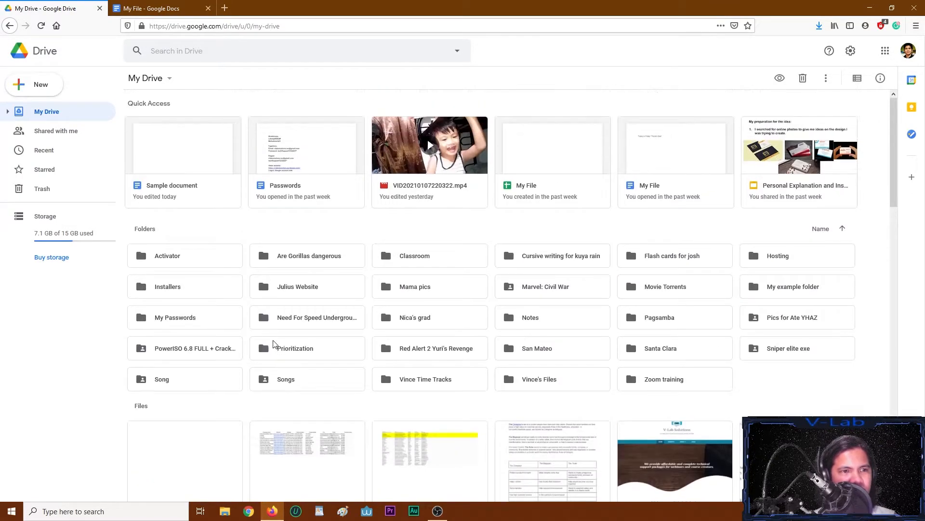
# Step: Return to the My File document and look over the available file and editing commands
pyautogui.click(114, 2)
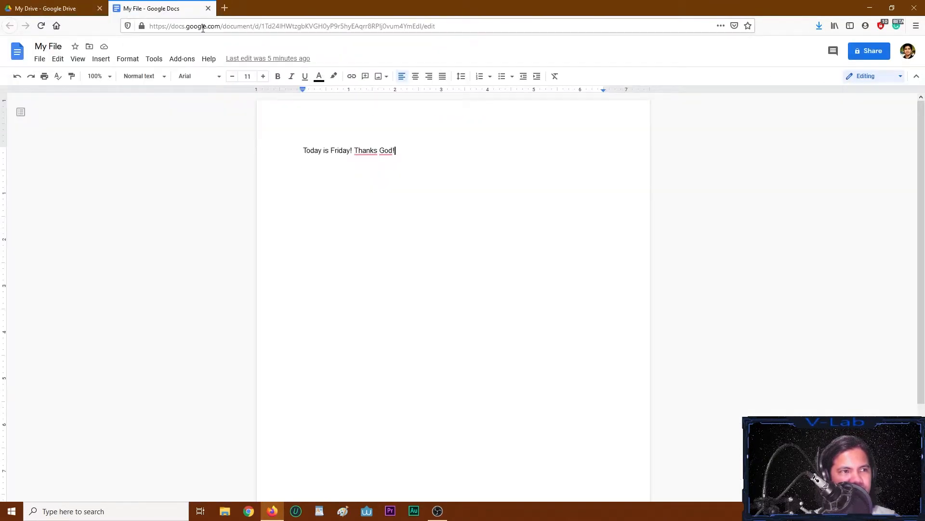
pyautogui.click(39, 61)
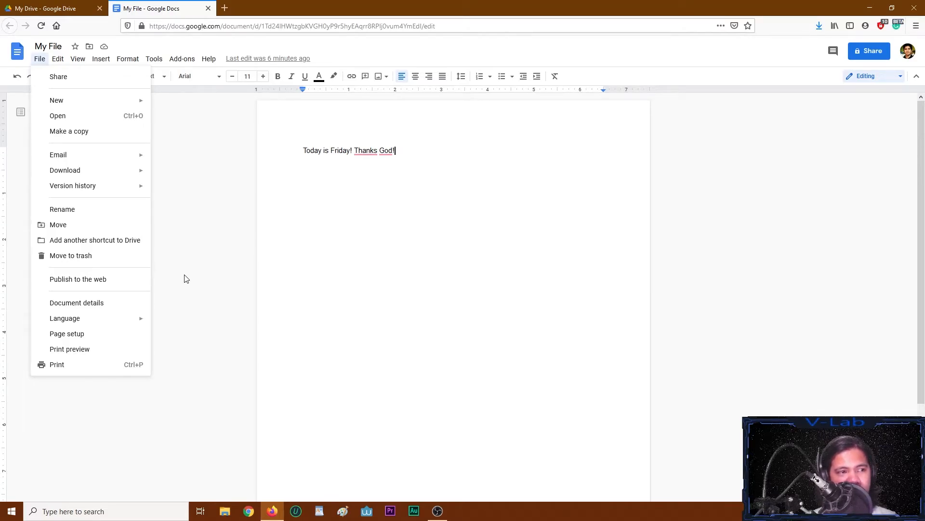
pyautogui.moveTo(57, 59)
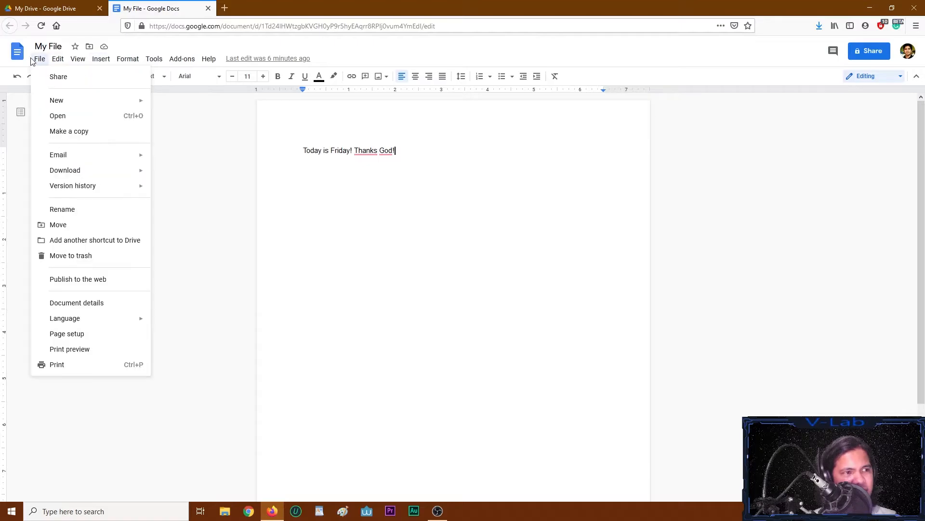
pyautogui.moveTo(61, 62)
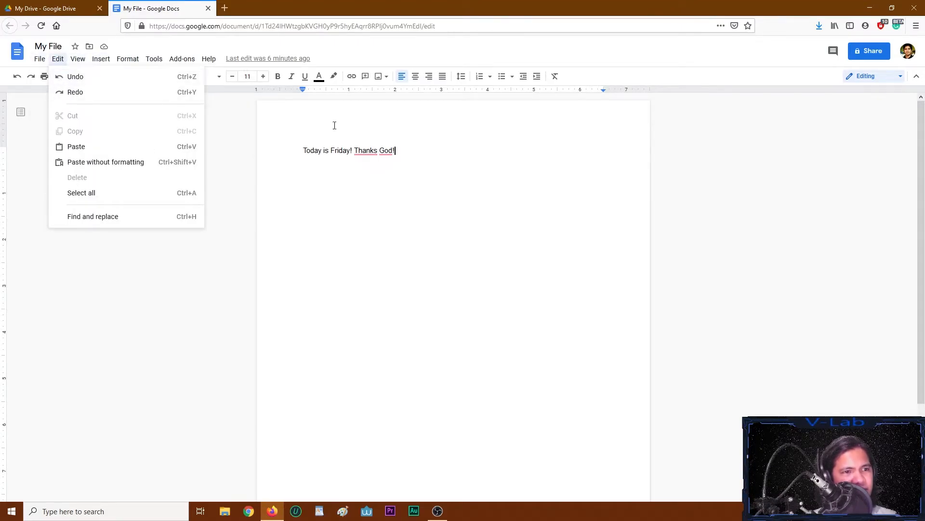
# Step: Replace the word "God" with "great" at the end of the sentence, keeping the exclamation mark
pyautogui.click(411, 149)
pyautogui.press('BackSpace')
pyautogui.press('BackSpace')
pyautogui.press('BackSpace')
pyautogui.press('BackSpace')
pyautogui.write('great')
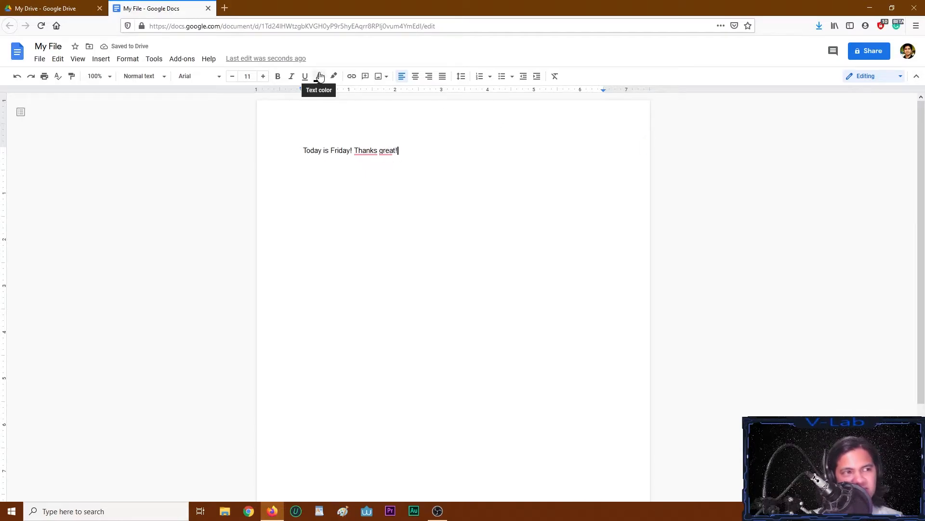
# Step: Select the word "great" and undo the recent text edits until the sentence ends with "Thanks God!"
pyautogui.doubleClick(394, 150)
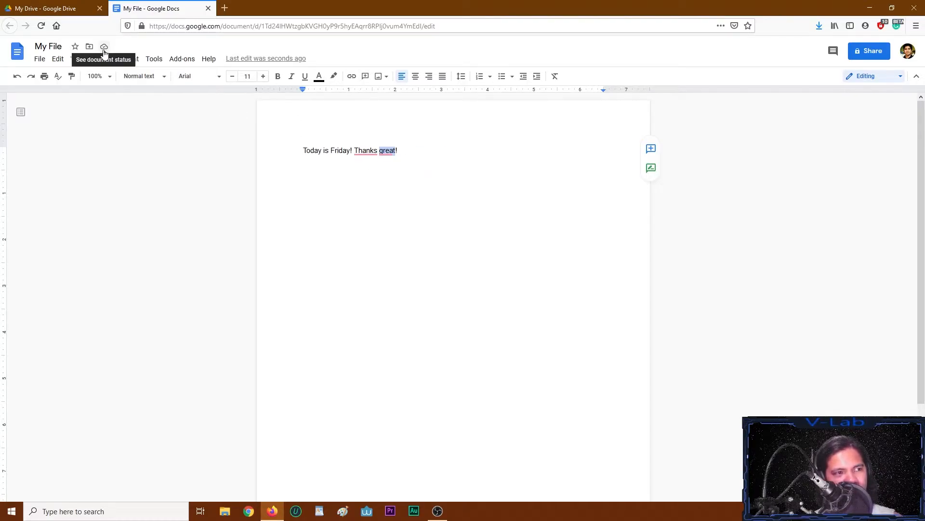
pyautogui.click(58, 59)
pyautogui.moveTo(74, 63)
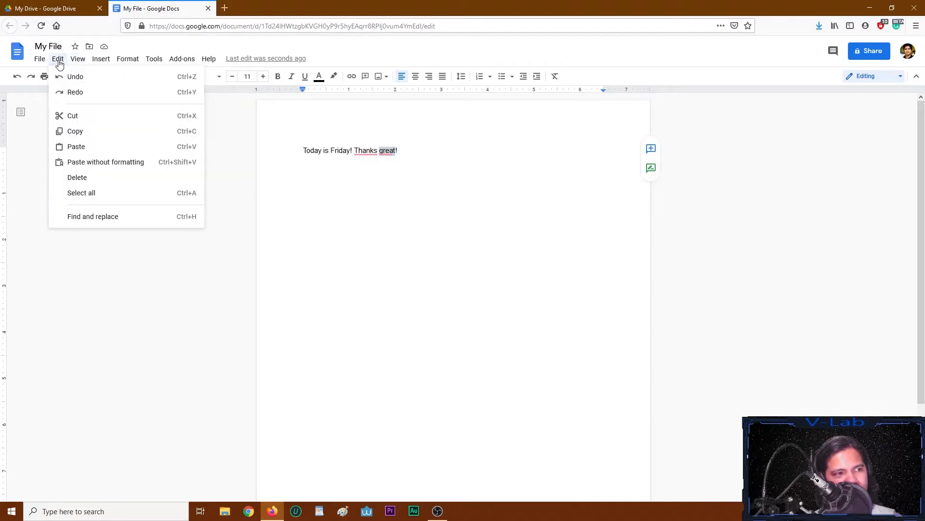
pyautogui.click(73, 77)
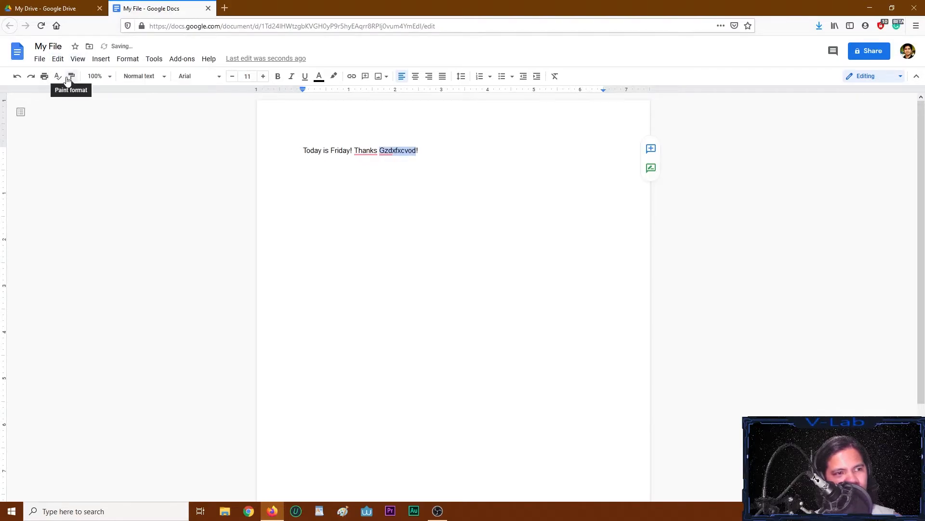
pyautogui.click(57, 59)
pyautogui.click(65, 77)
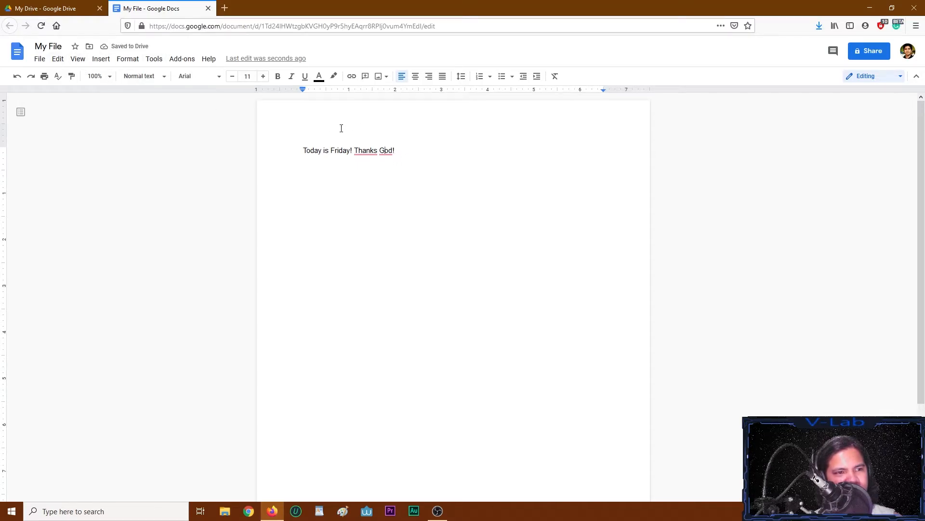
# Step: Redo the last undone text edit in the sentence and undo it again
pyautogui.click(39, 60)
pyautogui.click(56, 61)
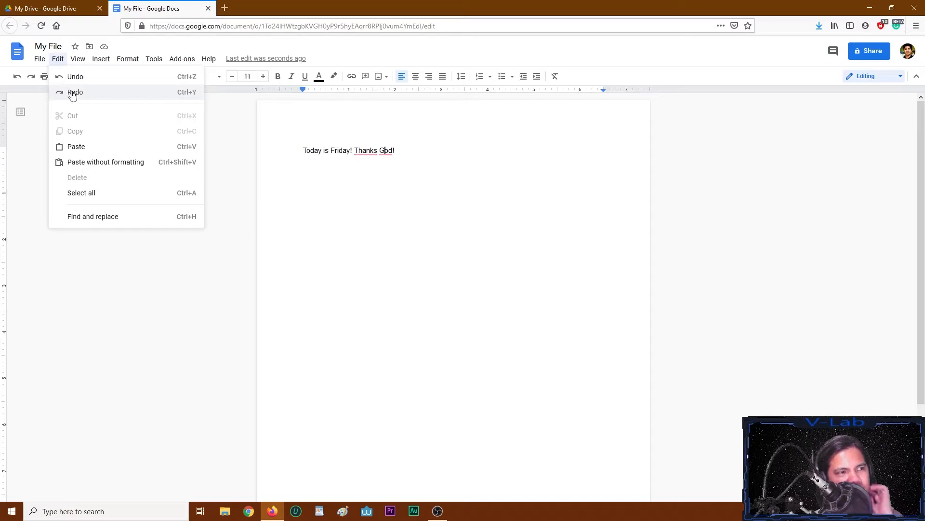
pyautogui.click(73, 92)
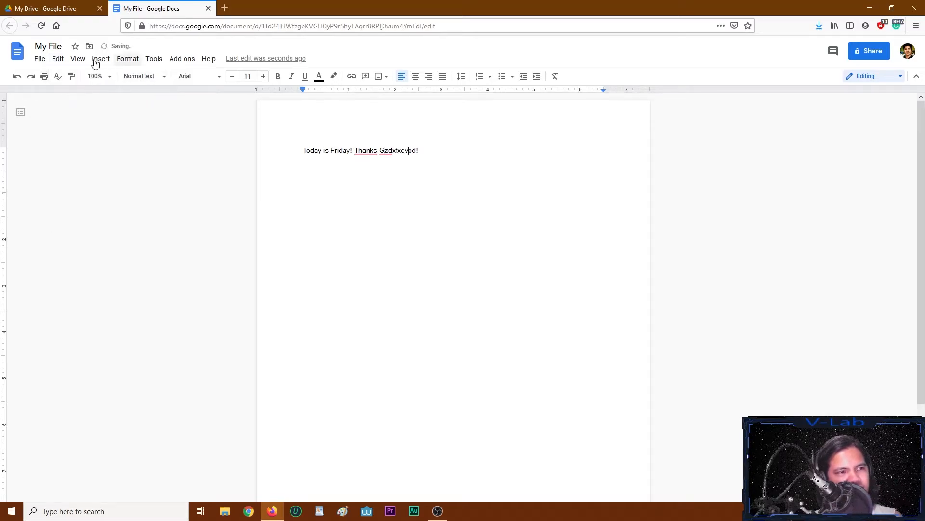
pyautogui.click(58, 60)
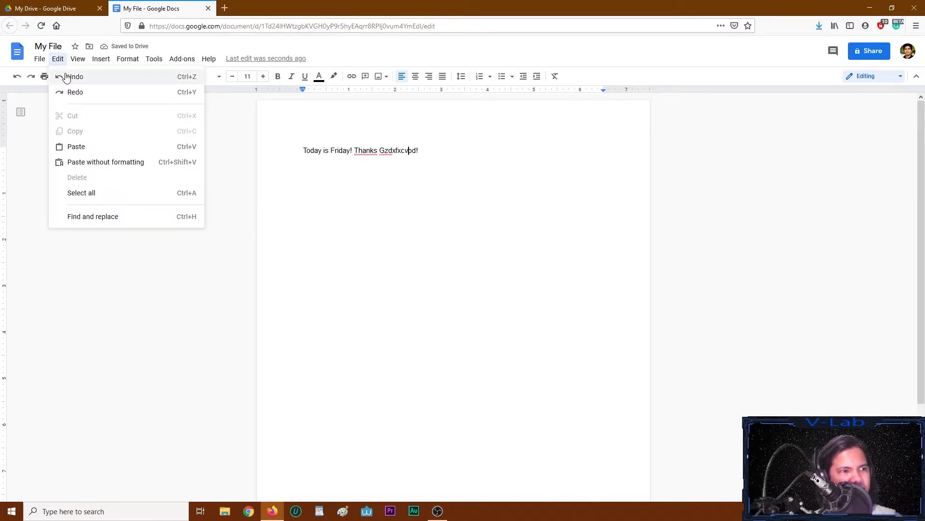
pyautogui.click(65, 77)
# Step: Alternate redo and undo of the same text edit three times, ending with the edit undone
pyautogui.click(32, 77)
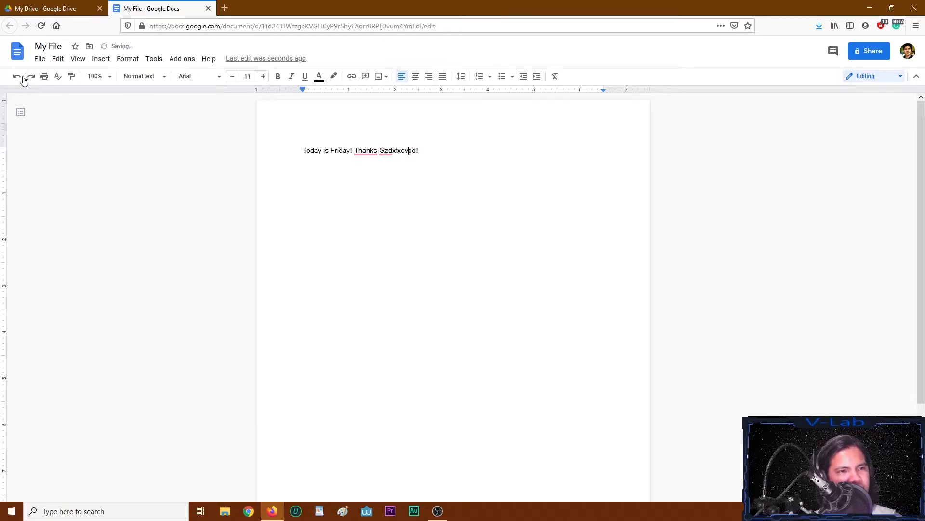
pyautogui.click(18, 79)
pyautogui.click(31, 79)
pyautogui.click(18, 79)
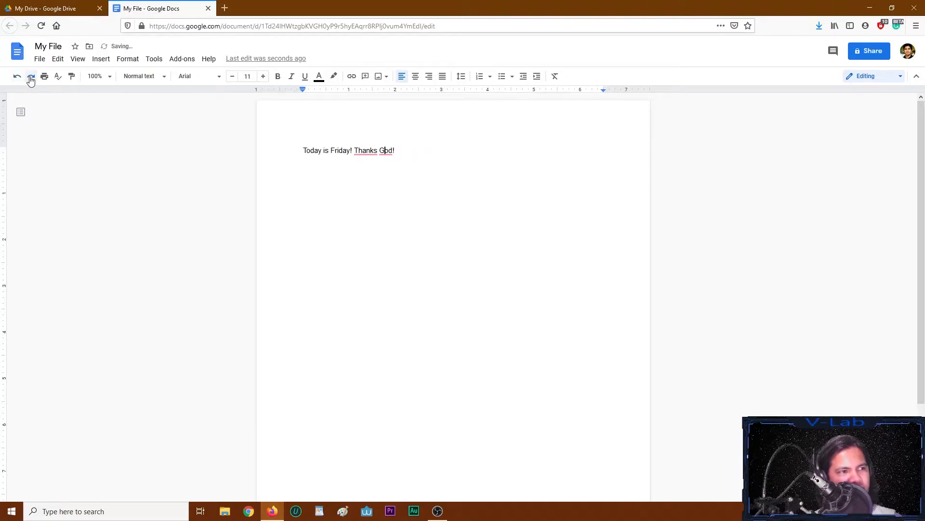
pyautogui.click(30, 78)
pyautogui.click(18, 77)
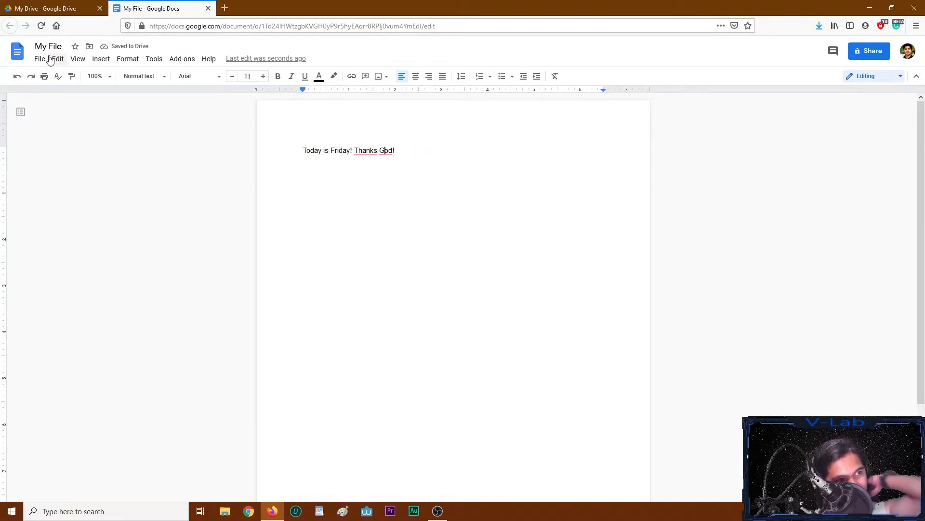
# Step: Open google.com in a new browser tab and search for "article"
pyautogui.click(57, 59)
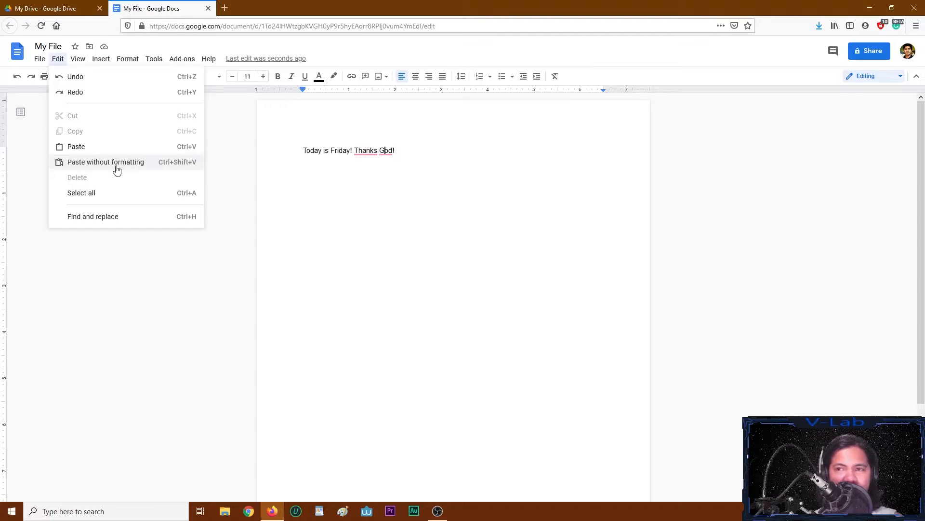
pyautogui.click(225, 8)
pyautogui.click(244, 25)
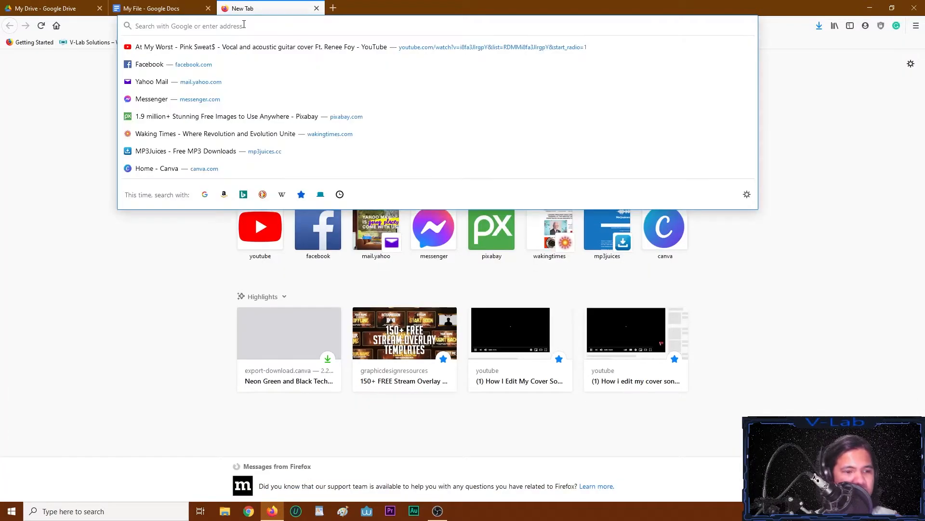
pyautogui.write('google.com')
pyautogui.press('Return')
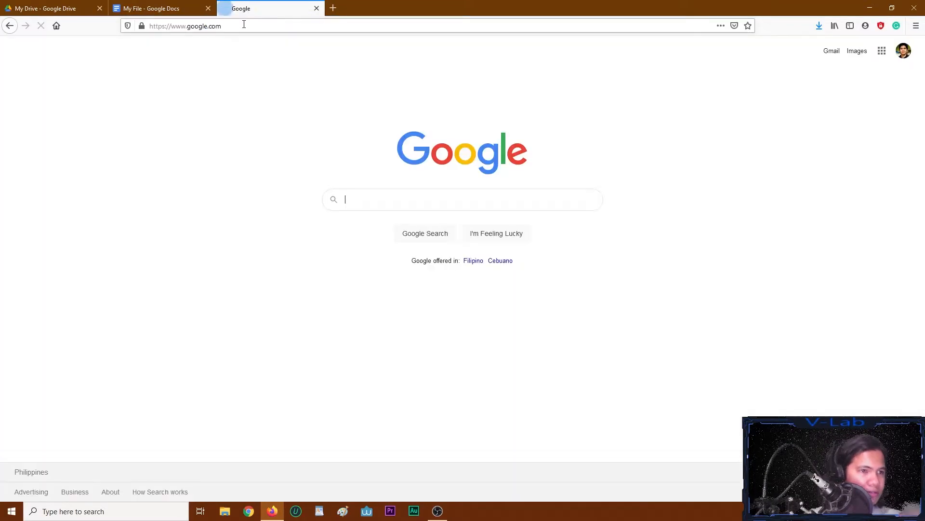
pyautogui.write('article')
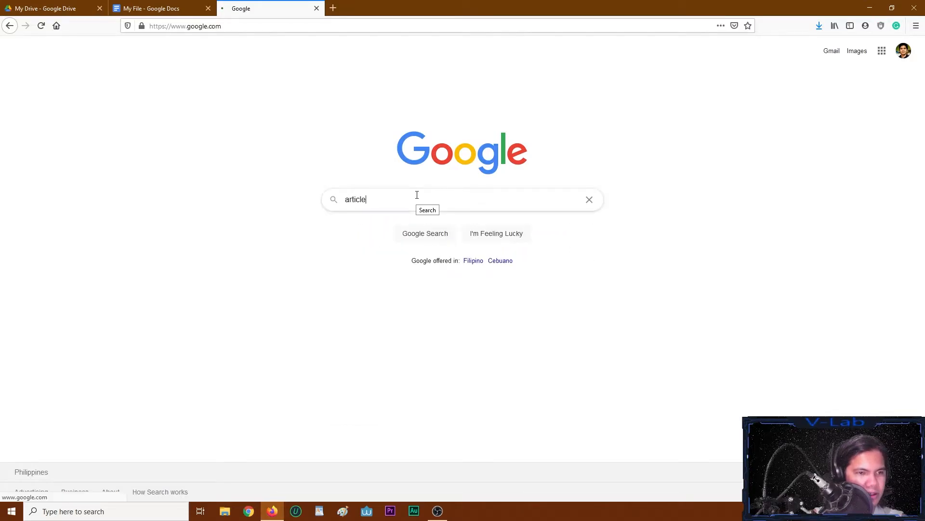
pyautogui.press('Return')
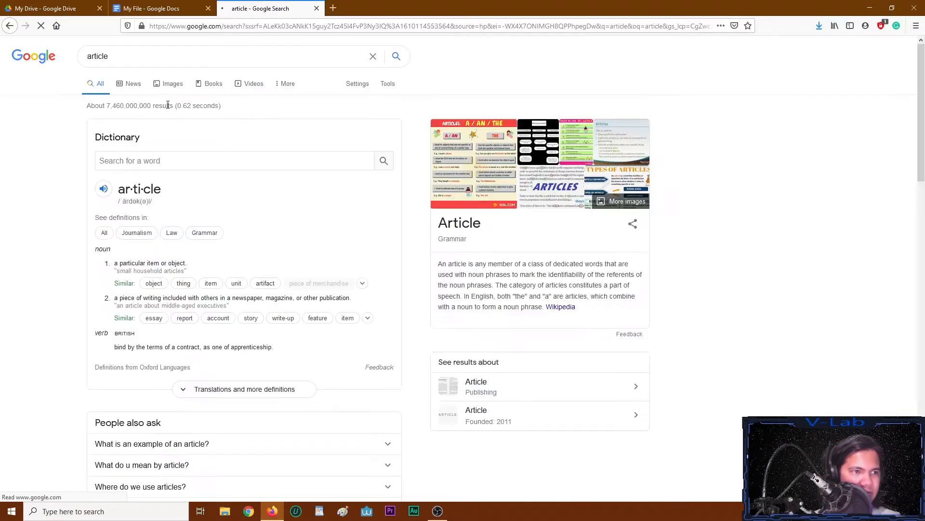
# Step: Open the Merriam-Webster definition of "article" from the search results and look over its entry
pyautogui.scroll(-5, 345, 202)
pyautogui.scroll(-5, 345, 203)
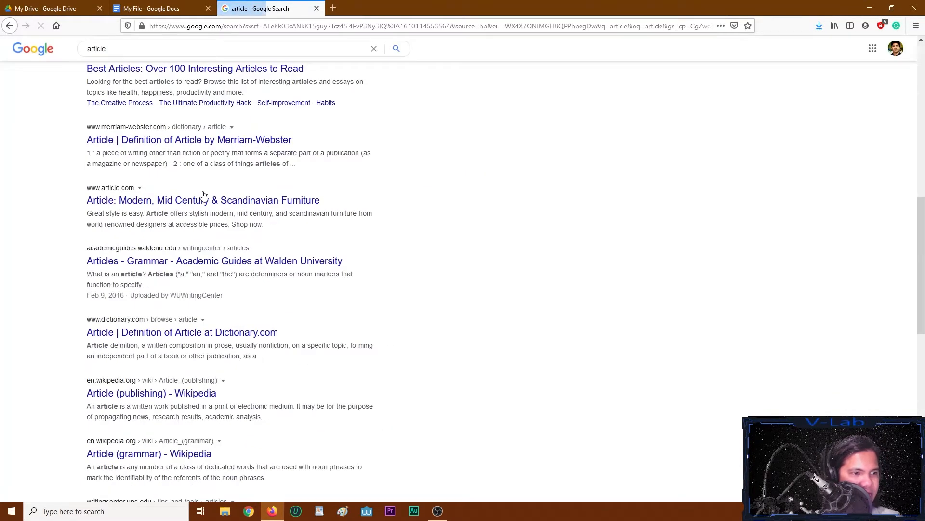
pyautogui.click(159, 140)
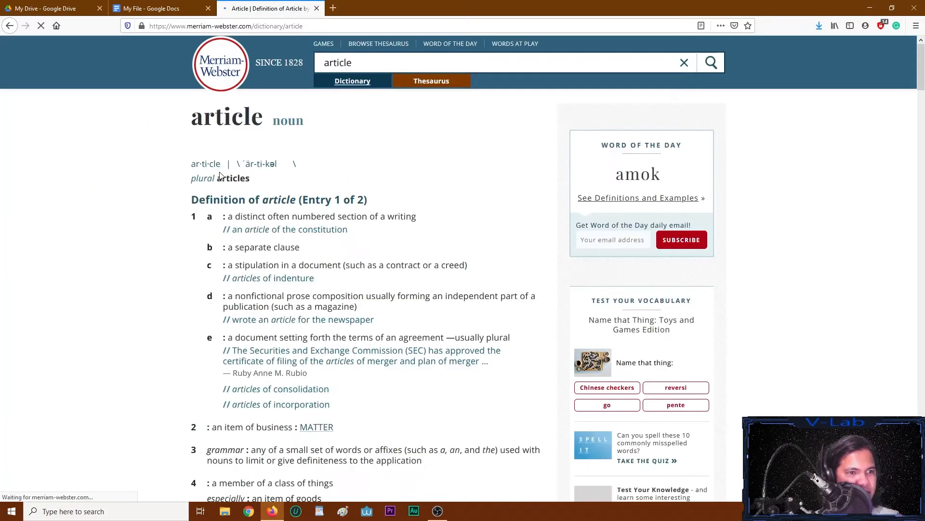
pyautogui.scroll(-2, 267, 167)
pyautogui.scroll(2, 293, 173)
pyautogui.scroll(1, 293, 174)
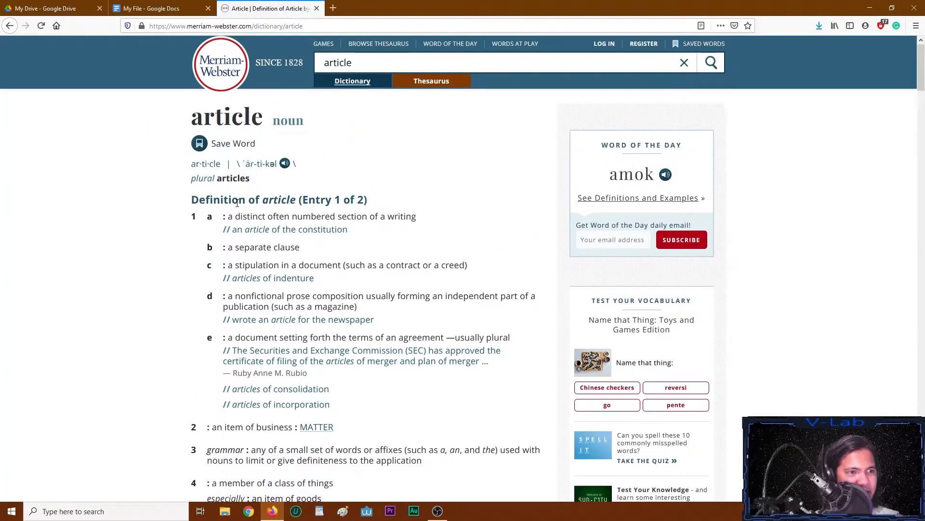
# Step: Copy the heading "Definition of article (Entry 1 of 2)" and paste it with its formatting two lines below the sentence in My File
pyautogui.moveTo(193, 200); pyautogui.dragTo(372, 201)
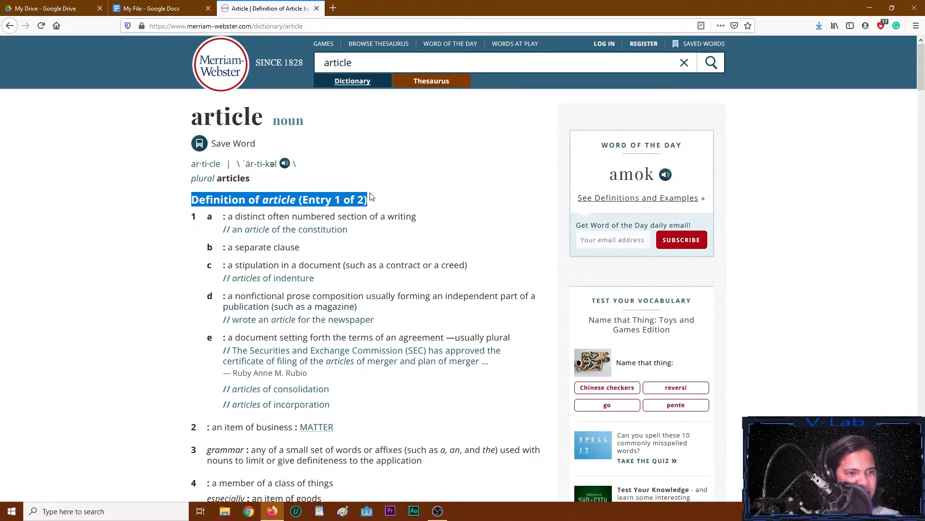
pyautogui.hotkey('ctrl', 'pageup')
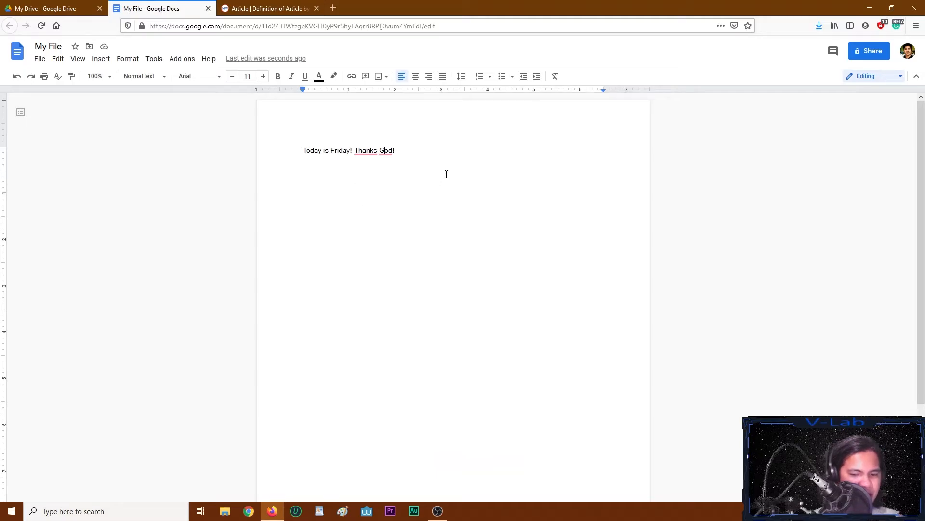
pyautogui.click(431, 149)
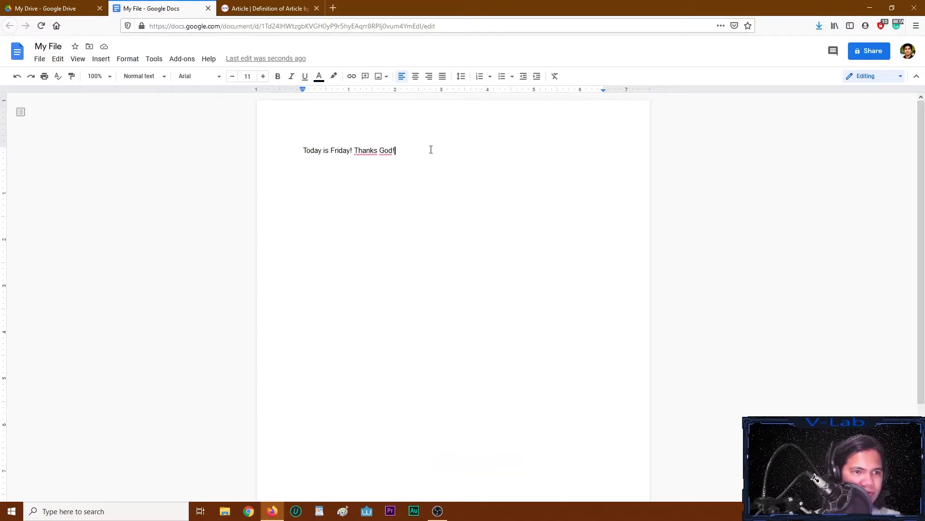
pyautogui.press('Return')
pyautogui.press('Return')
pyautogui.write('Definition of article (Entry 1 of 2)')
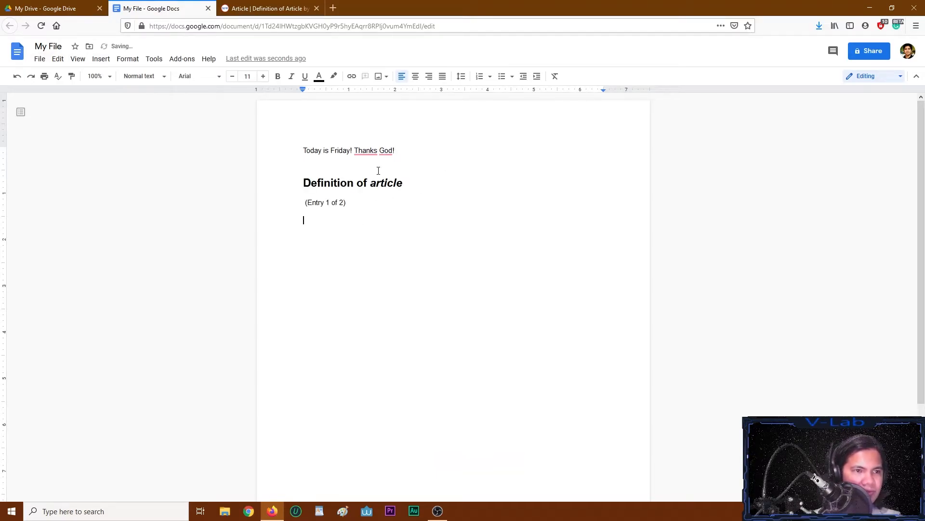
# Step: Compare the formatting of the dictionary page's heading with the copy pasted in My File
pyautogui.click(265, 8)
pyautogui.click(288, 199)
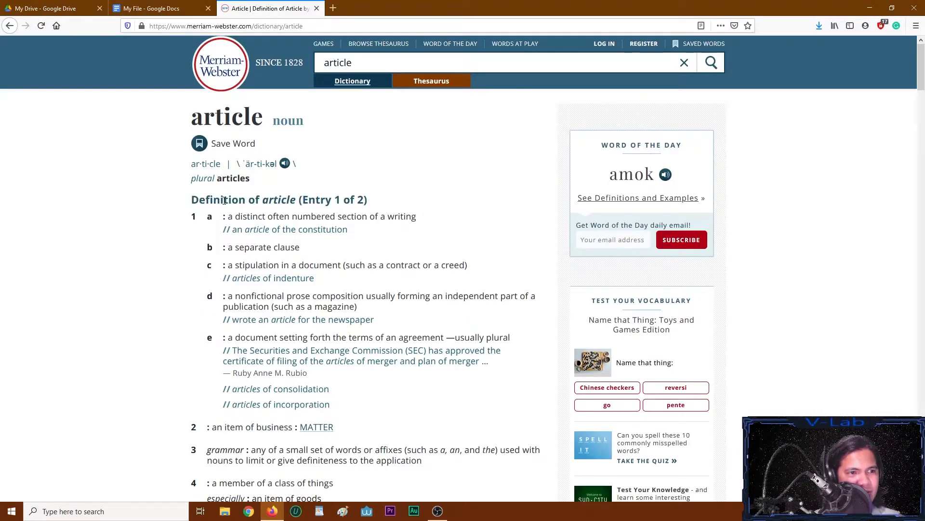
pyautogui.click(185, 9)
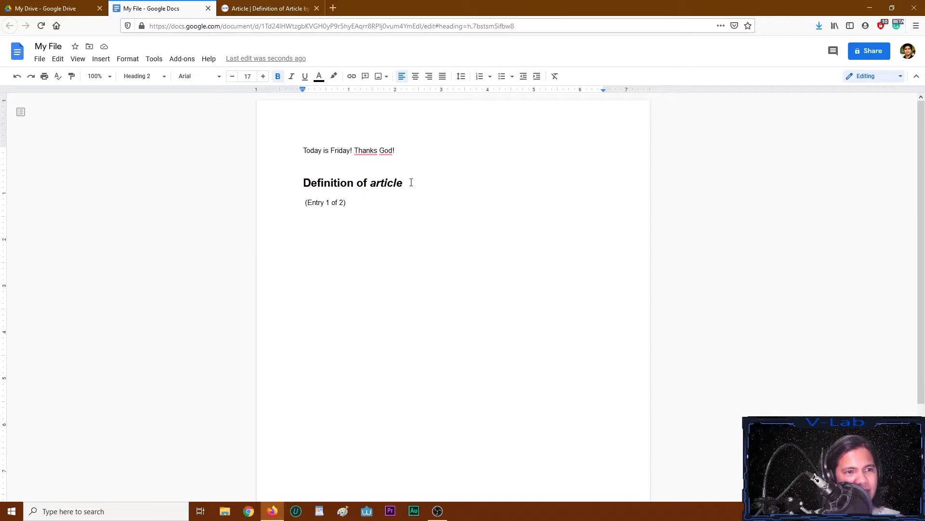
pyautogui.moveTo(411, 182); pyautogui.dragTo(303, 183)
pyautogui.click(351, 194)
pyautogui.moveTo(350, 202); pyautogui.dragTo(300, 185)
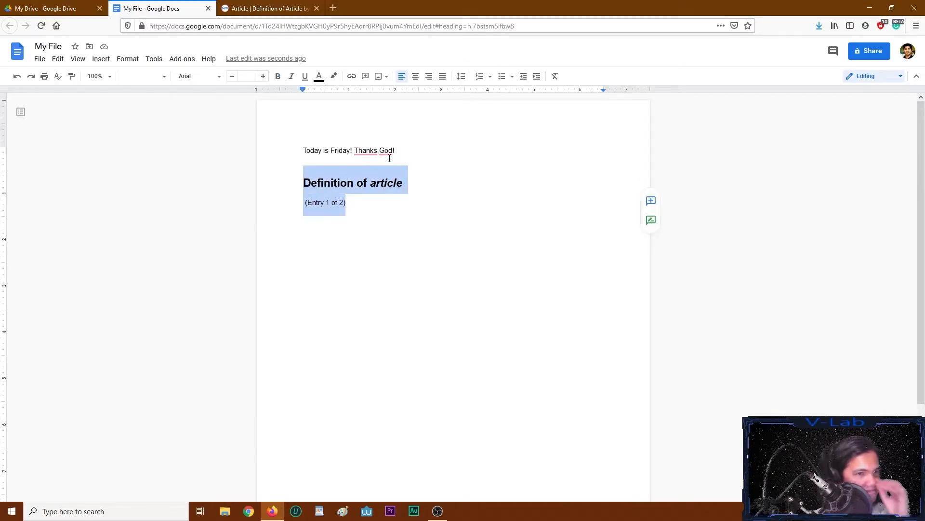
pyautogui.click(290, 8)
pyautogui.click(161, 8)
pyautogui.click(223, 6)
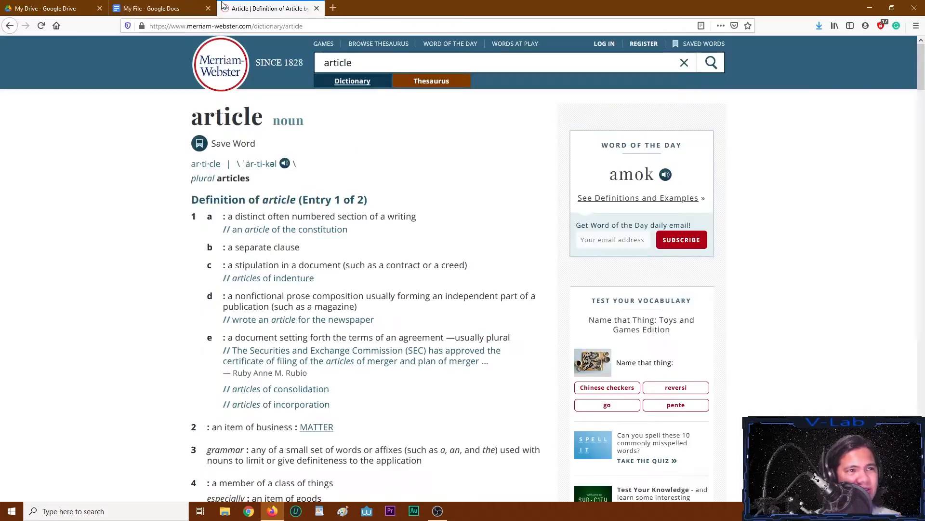
pyautogui.click(190, 7)
pyautogui.click(351, 203)
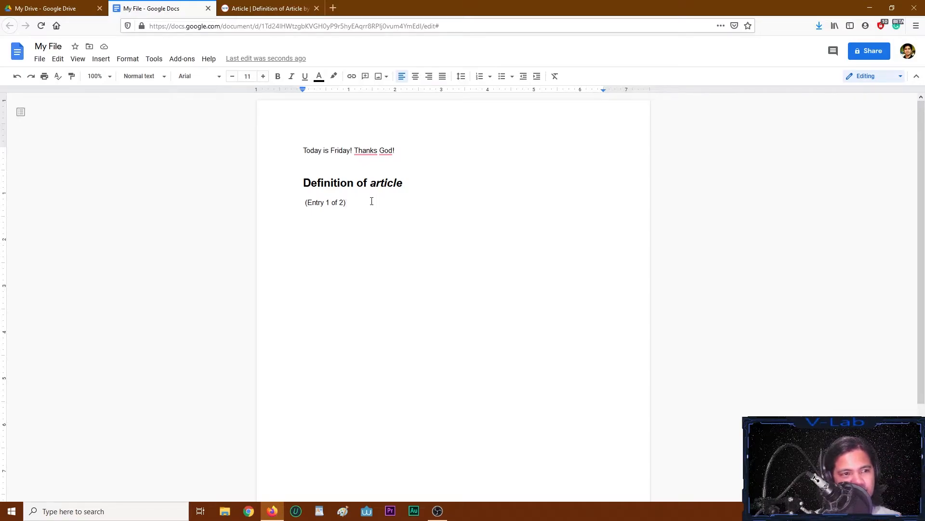
# Step: Replace the formatted heading in My File with the dictionary's "Definition of article (Entry 1 of 2)" heading, pasted without formatting after the sentence
pyautogui.moveTo(372, 201); pyautogui.dragTo(295, 181)
pyautogui.press('BackSpace')
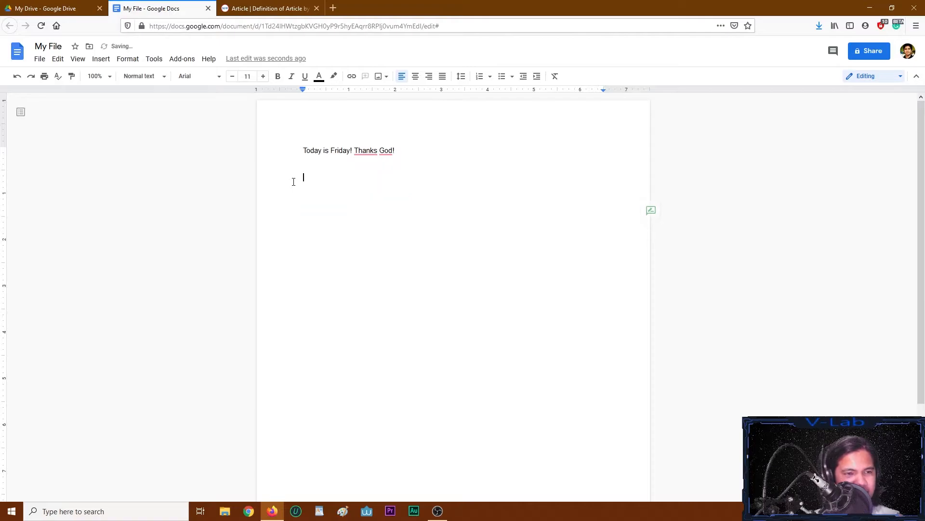
pyautogui.click(289, 9)
pyautogui.moveTo(194, 201); pyautogui.dragTo(367, 202)
pyautogui.rightClick(340, 202)
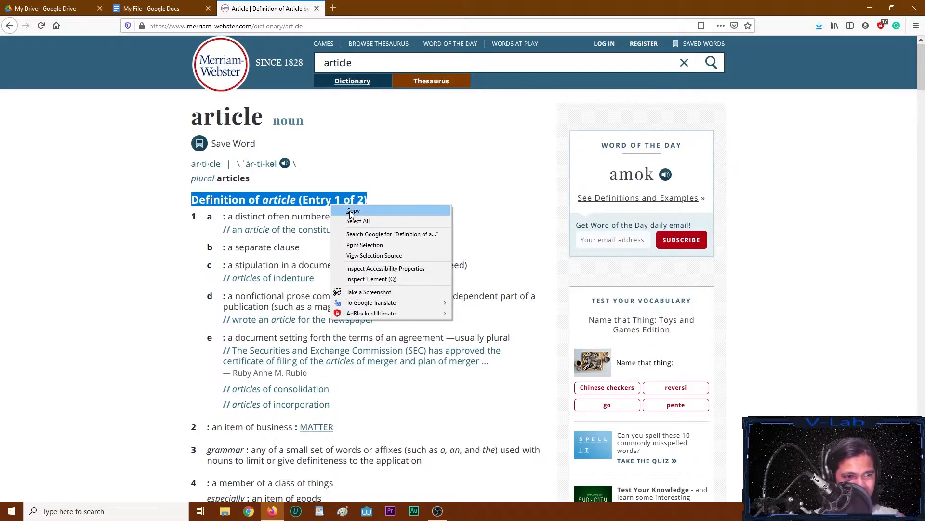
pyautogui.click(345, 211)
pyautogui.click(162, 6)
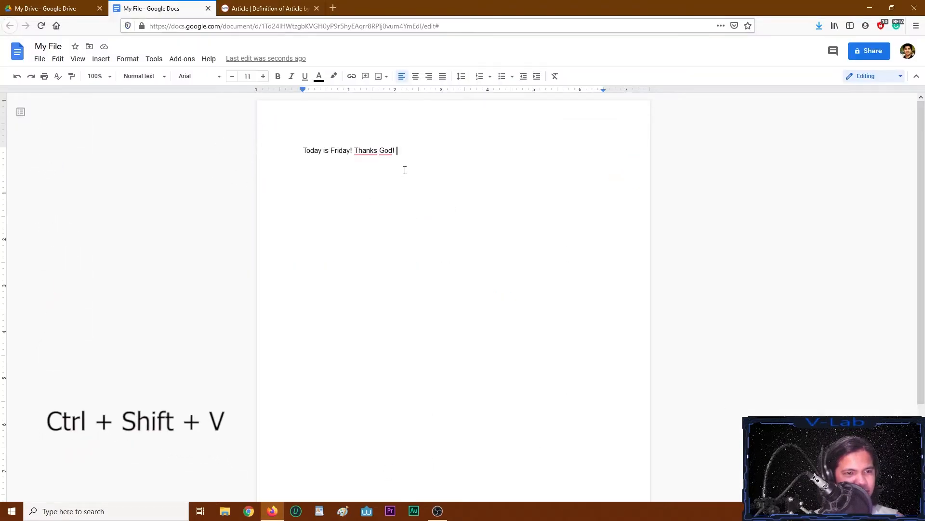
pyautogui.hotkey('ctrl', 'shift', 'v')
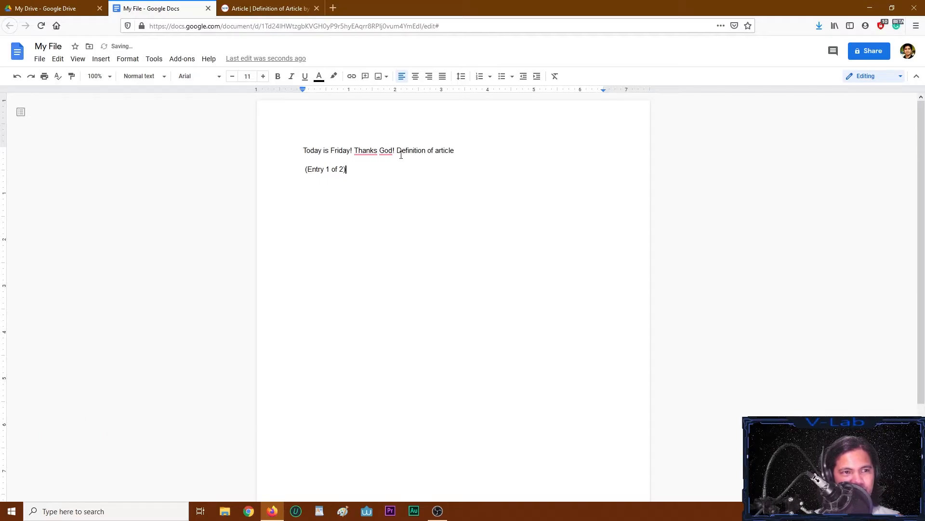
# Step: Compare the plain pasted text with the original sentence, and delete "Definition of article (Entry 1 of 2)" from the document
pyautogui.moveTo(397, 150); pyautogui.dragTo(473, 150)
pyautogui.moveTo(395, 151); pyautogui.dragTo(305, 153)
pyautogui.click(398, 151)
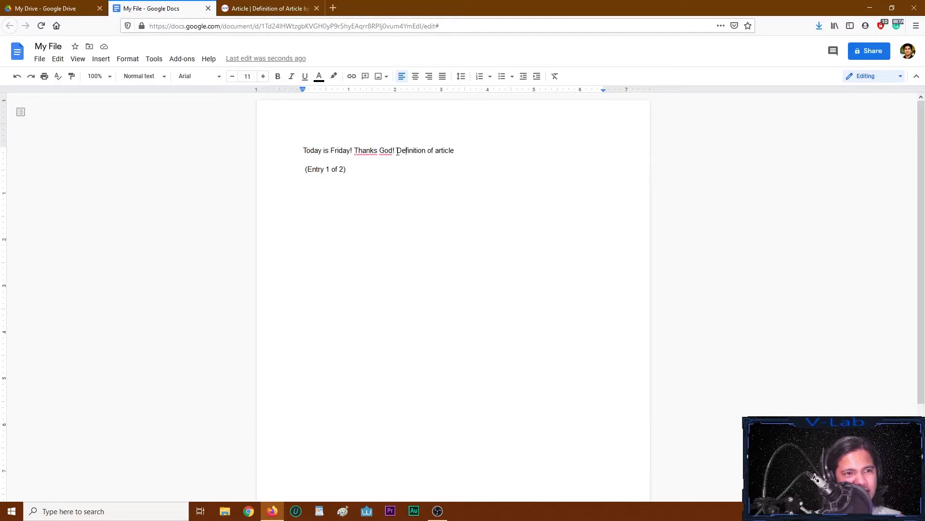
pyautogui.moveTo(420, 151); pyautogui.dragTo(454, 154)
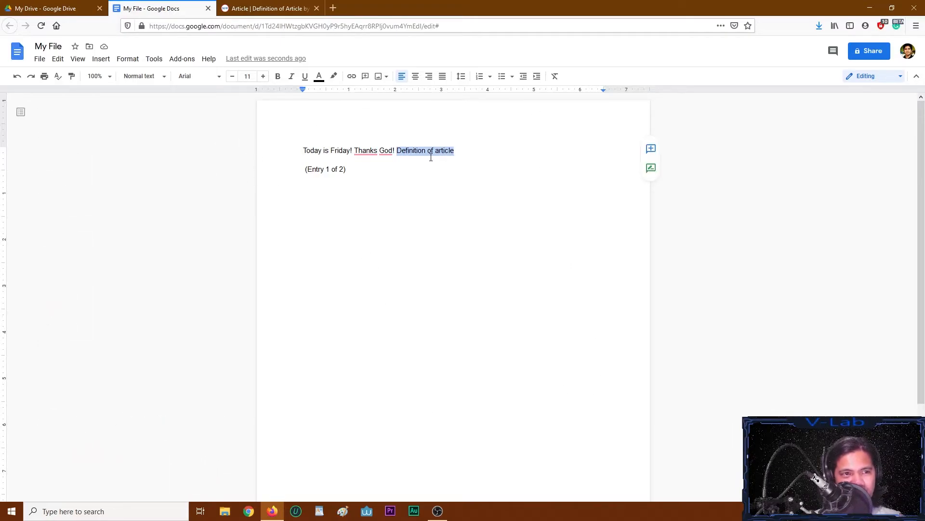
pyautogui.moveTo(369, 168); pyautogui.dragTo(450, 152)
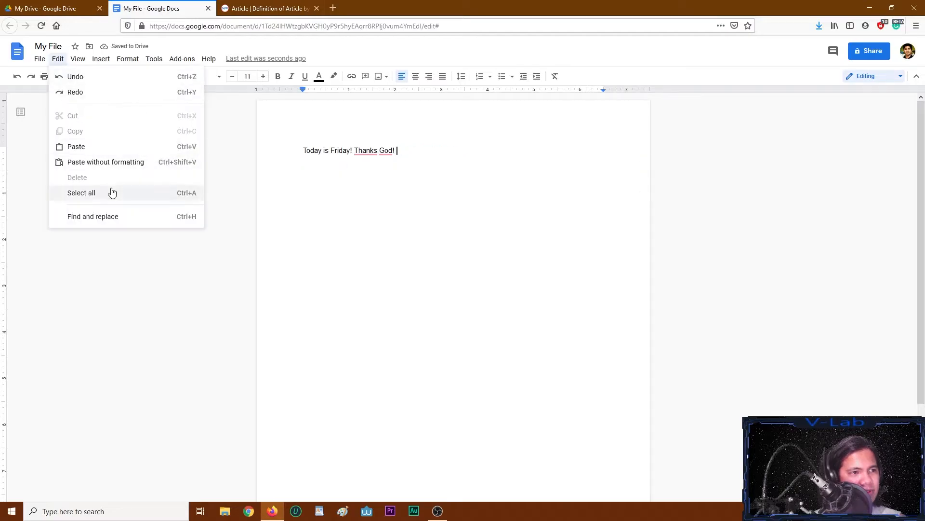
# Step: Select the whole document content, clear the selection, and select everything again
pyautogui.click(101, 194)
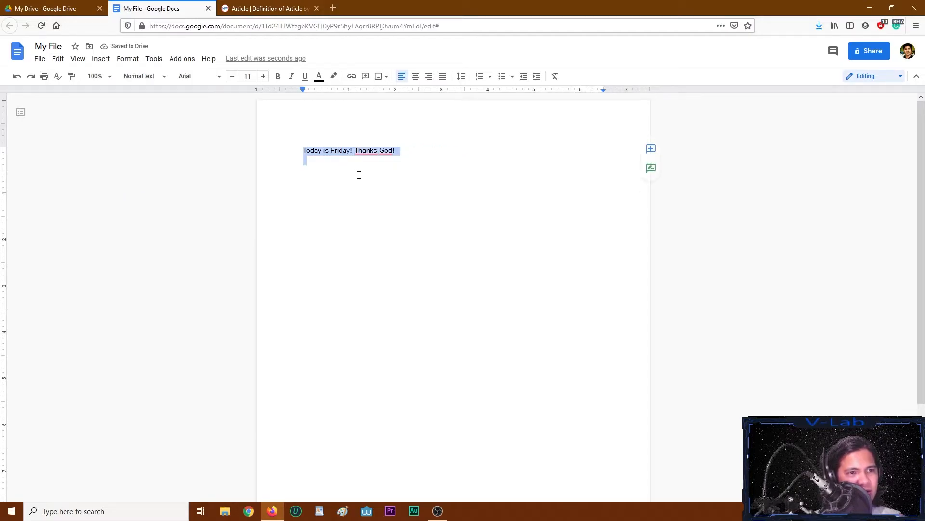
pyautogui.click(57, 59)
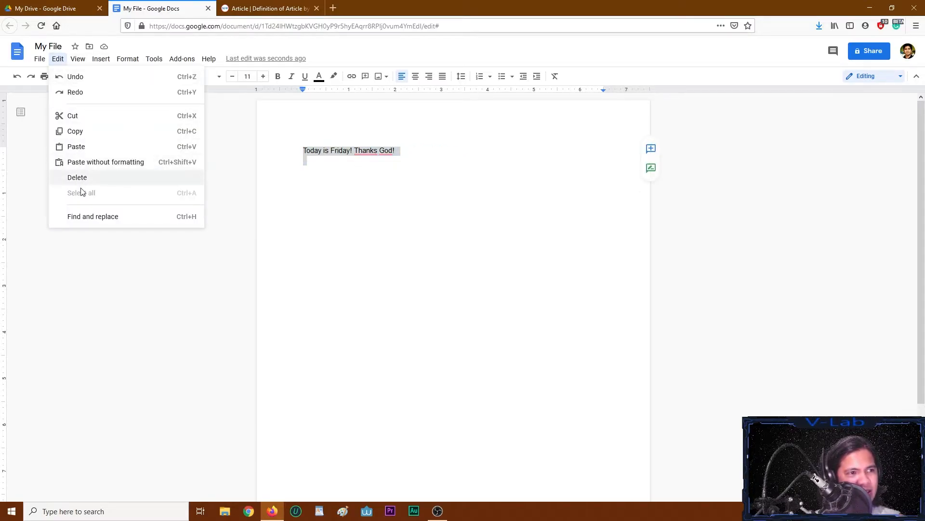
pyautogui.click(397, 219)
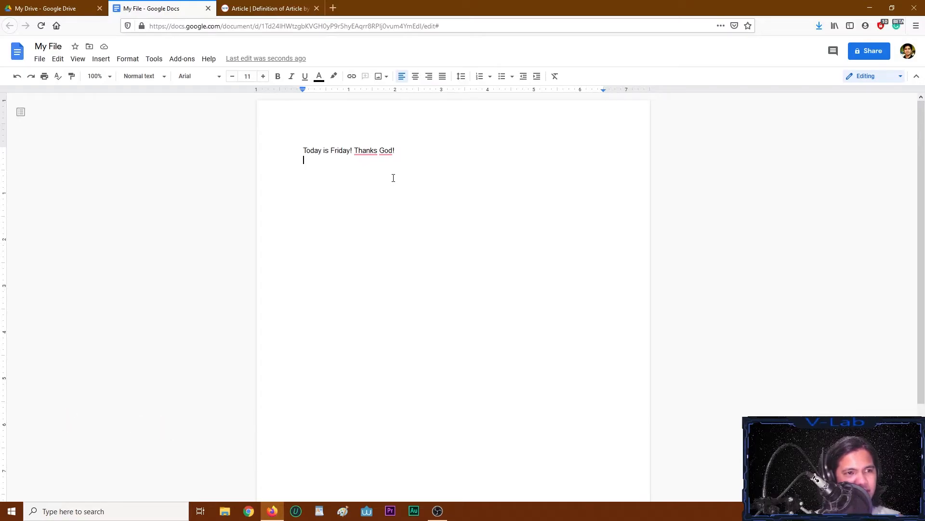
pyautogui.hotkey('ctrl', 'a')
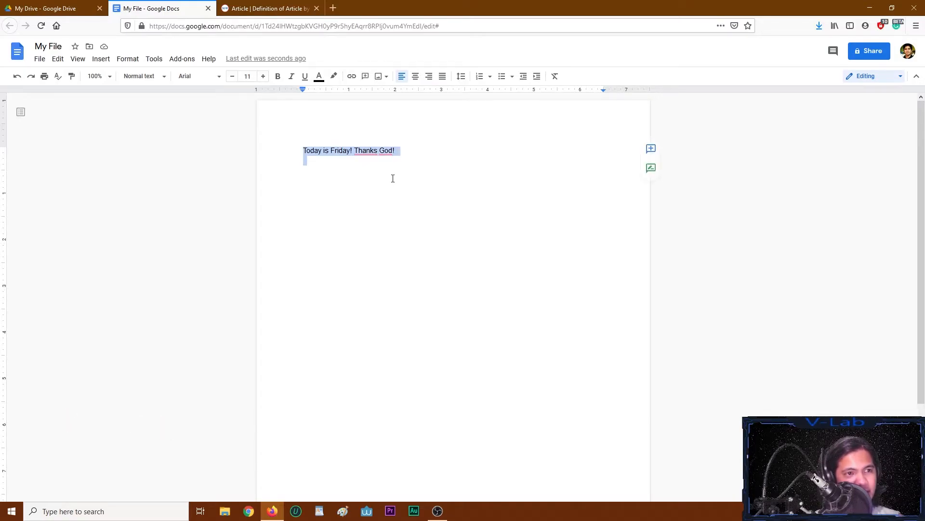
# Step: Look over the view settings, the Editing, Suggesting and Viewing modes, and the types of content that can be inserted
pyautogui.click(78, 59)
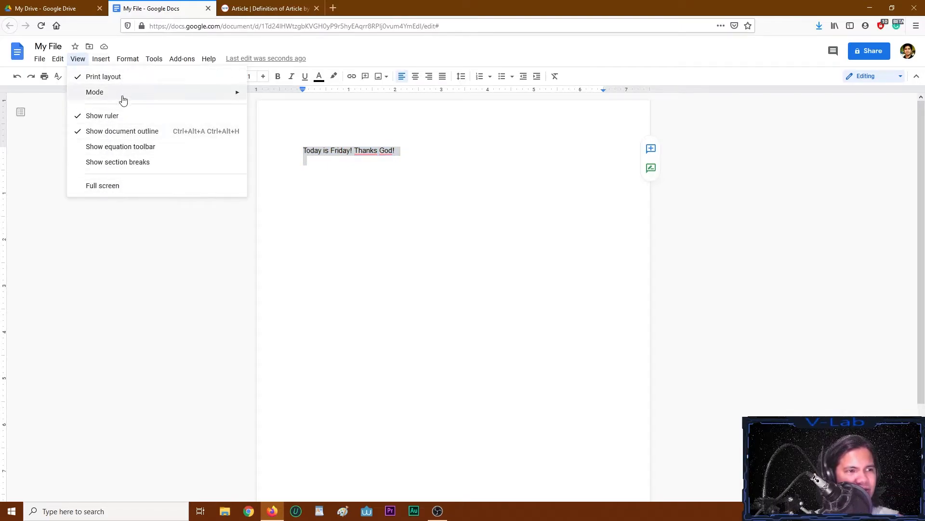
pyautogui.moveTo(133, 95)
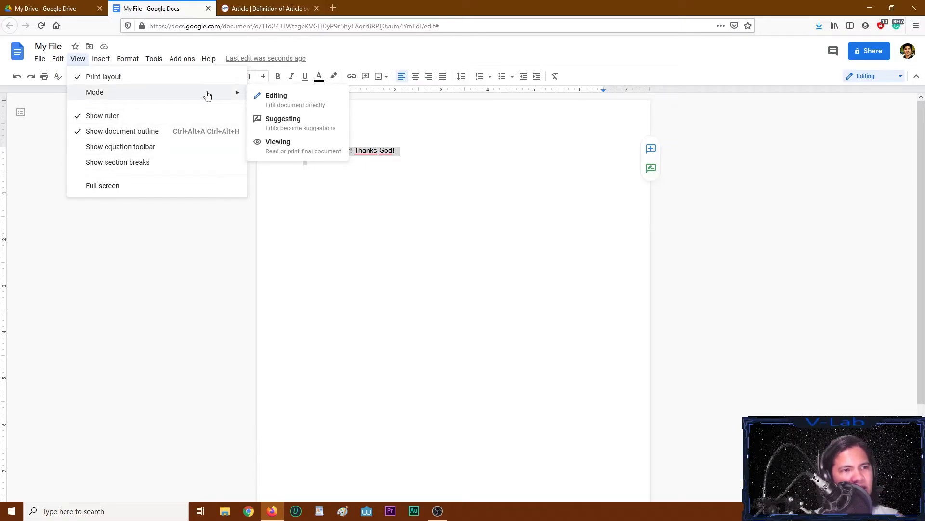
pyautogui.click(522, 155)
pyautogui.click(434, 151)
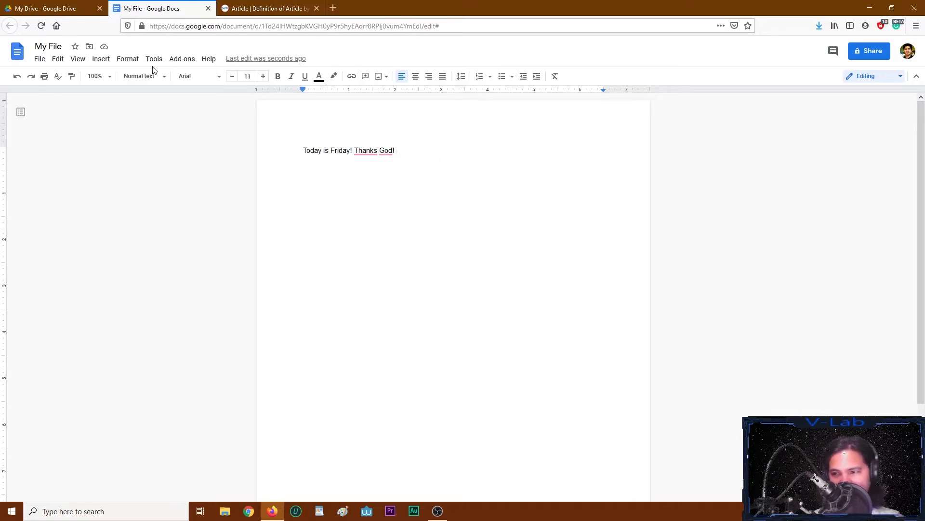
pyautogui.click(100, 59)
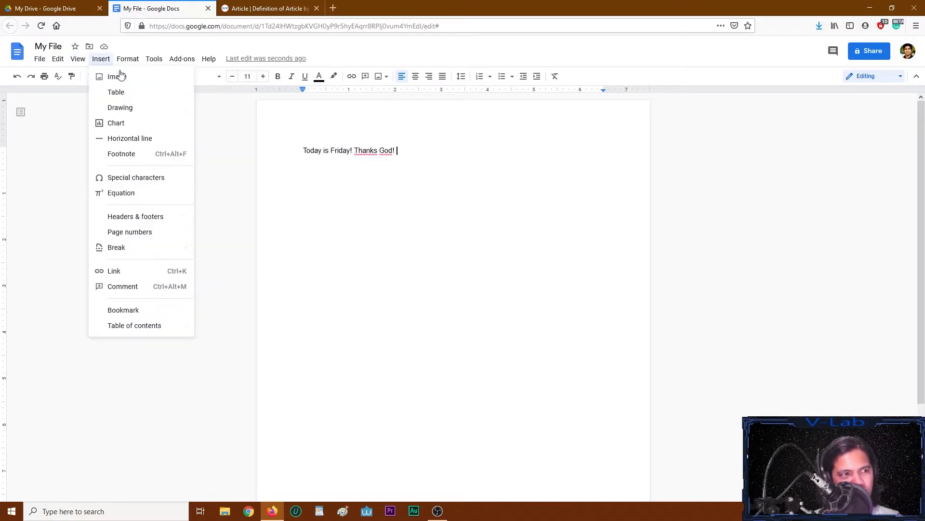
pyautogui.moveTo(74, 60)
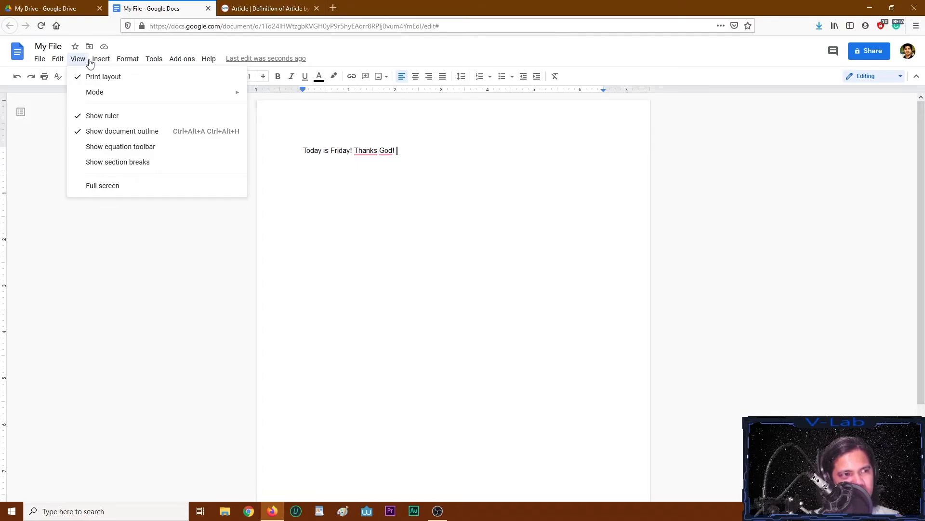
# Step: Add a new line after "Thanks God!" and insert the image wall-416060.jpg from the computer's Downloads folder there
pyautogui.click(406, 153)
pyautogui.press('Return')
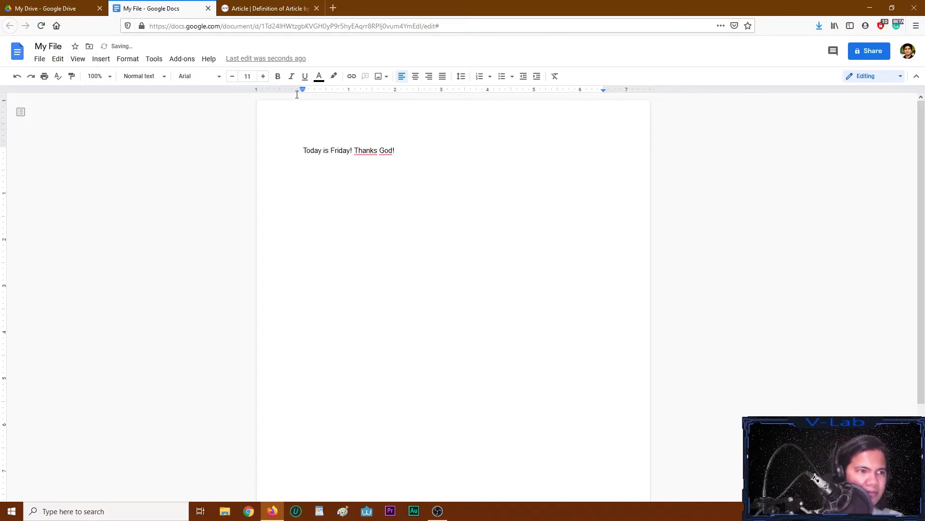
pyautogui.click(104, 59)
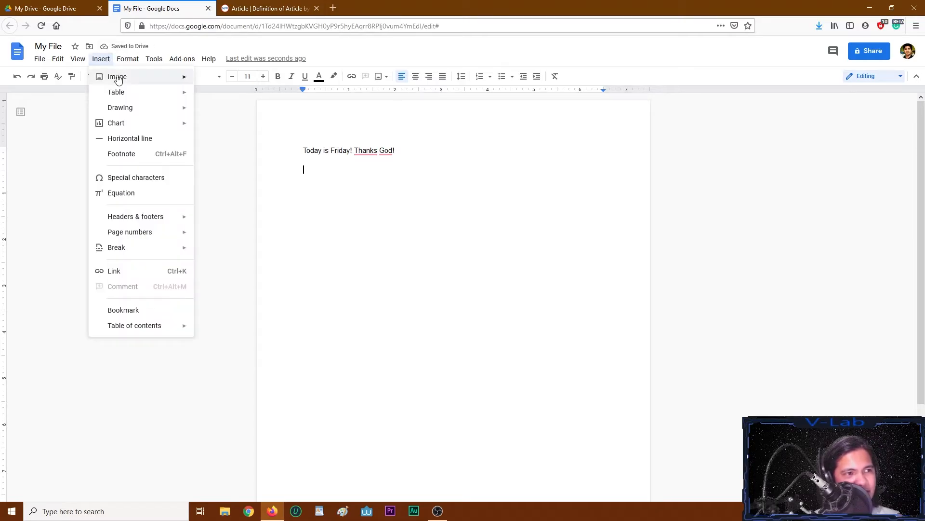
pyautogui.moveTo(118, 80)
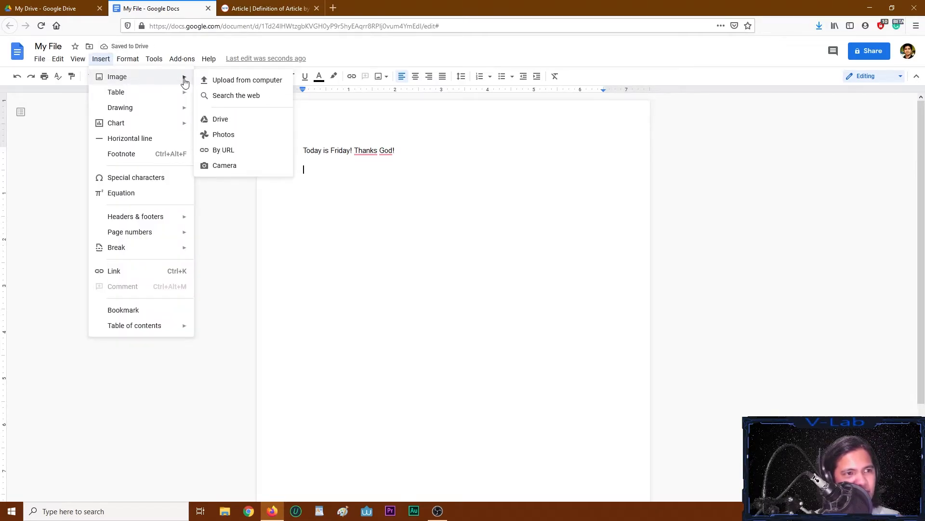
pyautogui.click(221, 80)
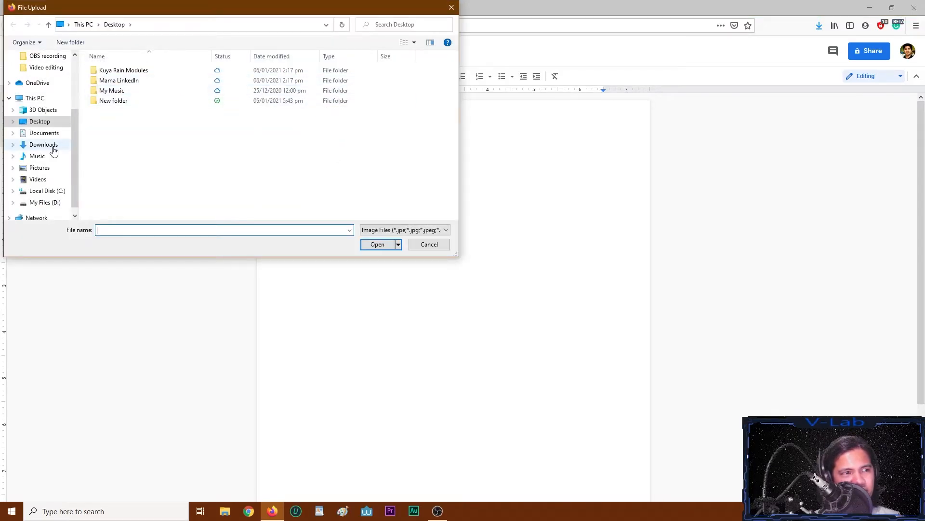
pyautogui.click(50, 145)
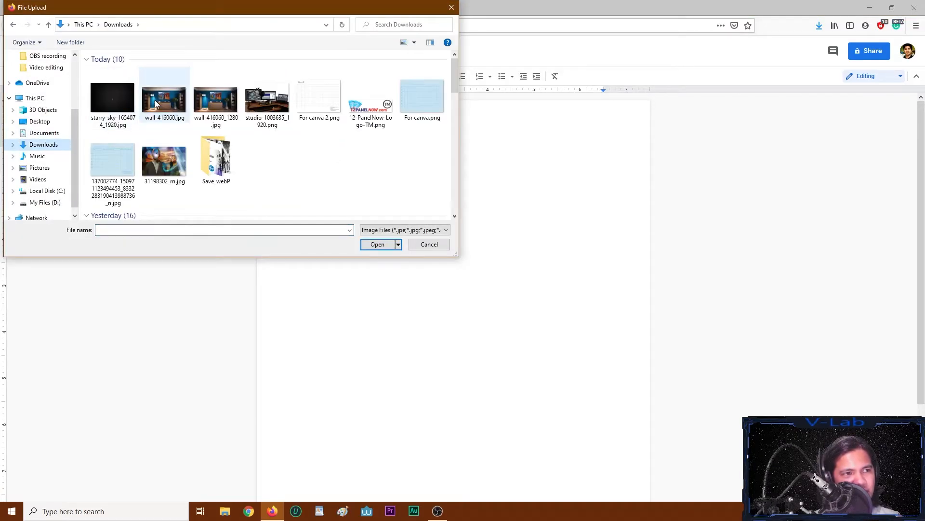
pyautogui.click(155, 104)
pyautogui.click(377, 244)
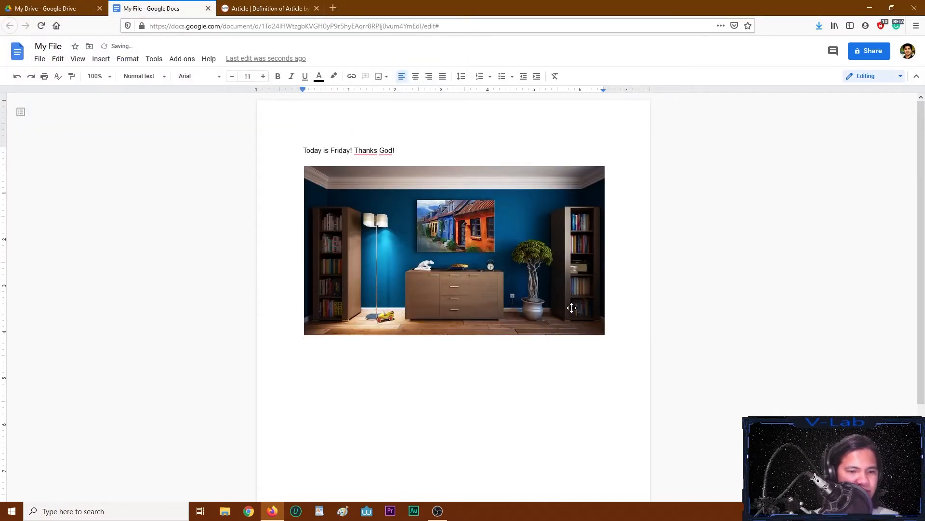
# Step: Search the web for "Cake" images from within the document and insert the first result, the sliced cream cake, below the room picture
pyautogui.click(103, 59)
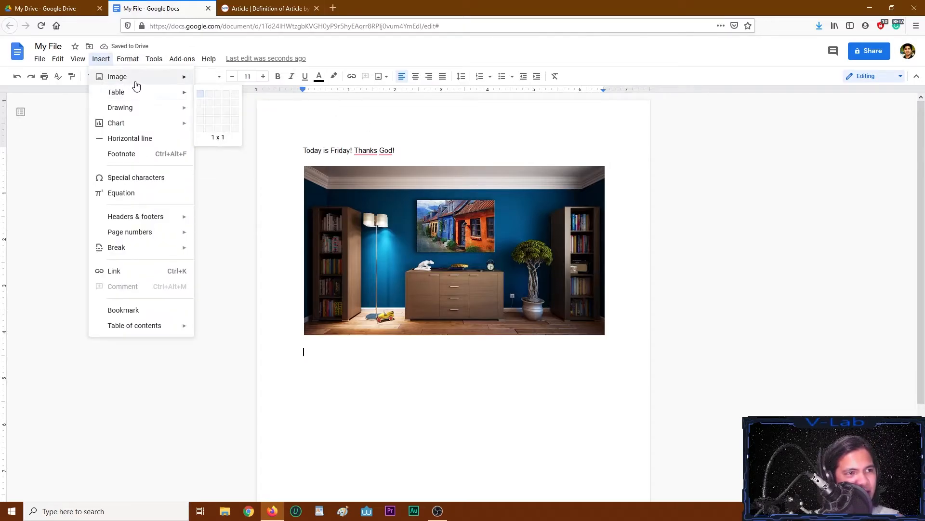
pyautogui.moveTo(175, 80)
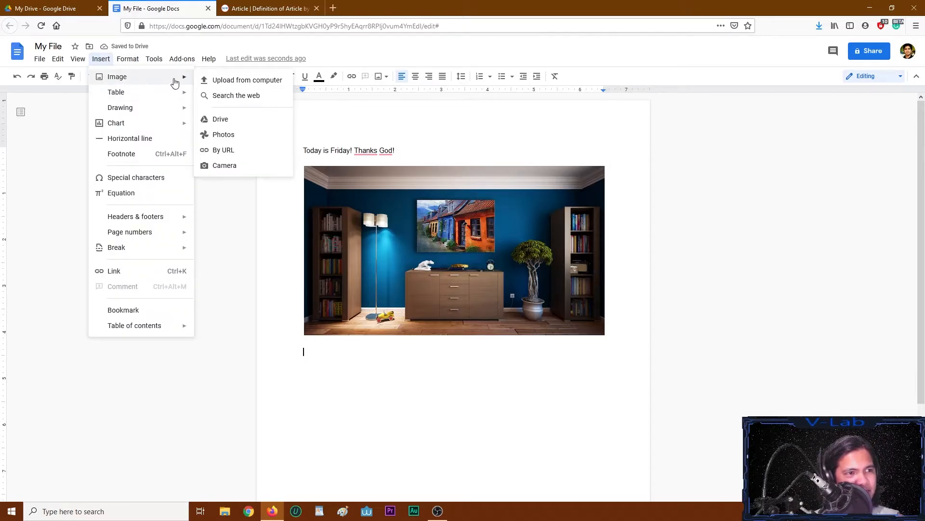
pyautogui.click(223, 96)
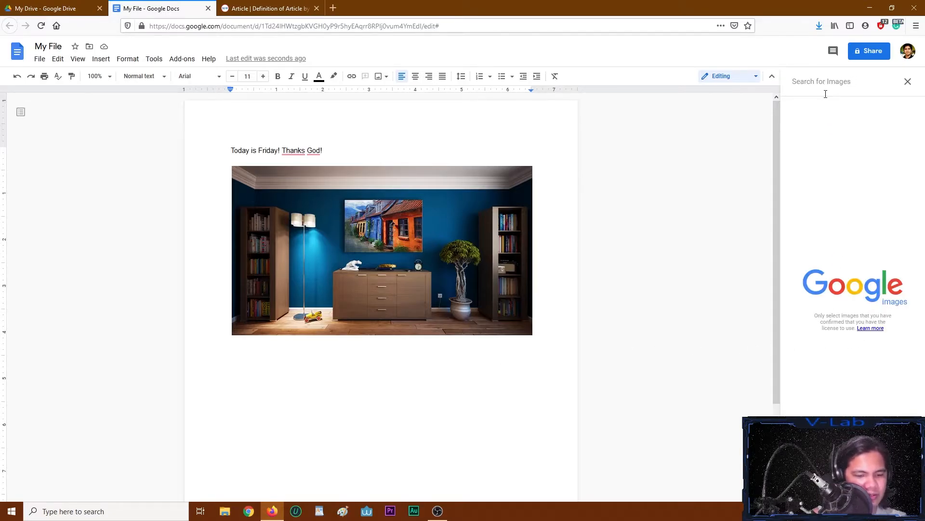
pyautogui.write('Cake')
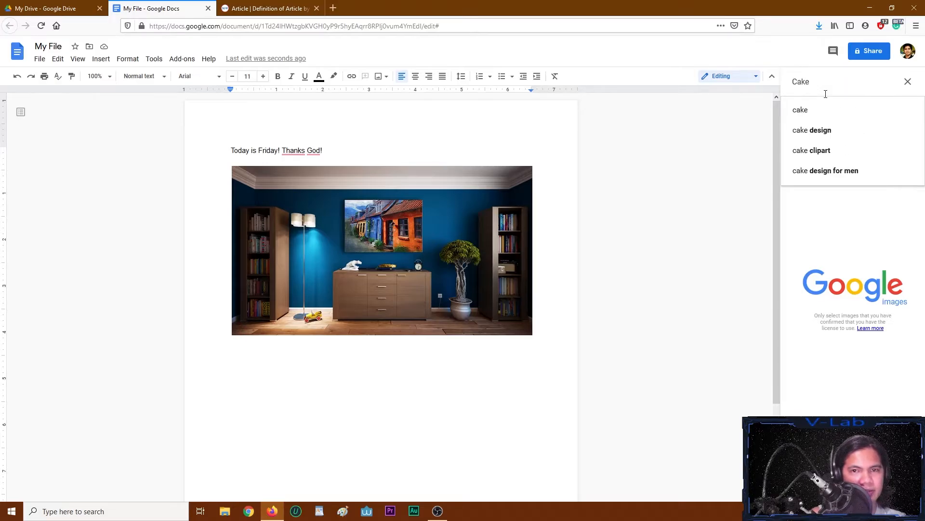
pyautogui.press('Return')
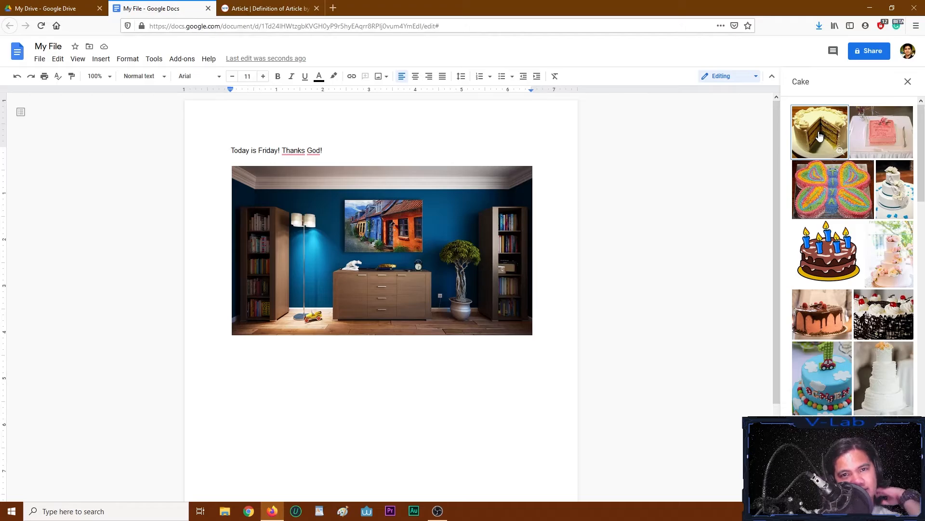
pyautogui.click(819, 136)
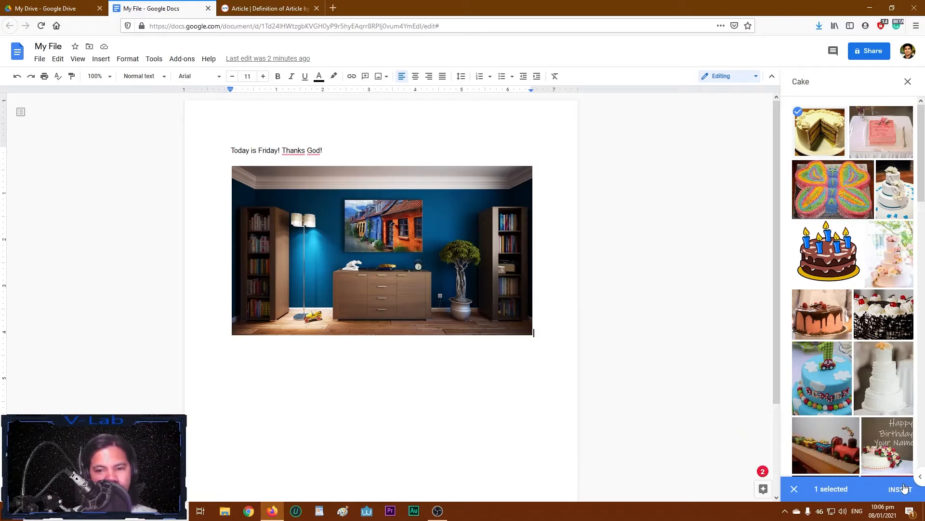
pyautogui.click(901, 489)
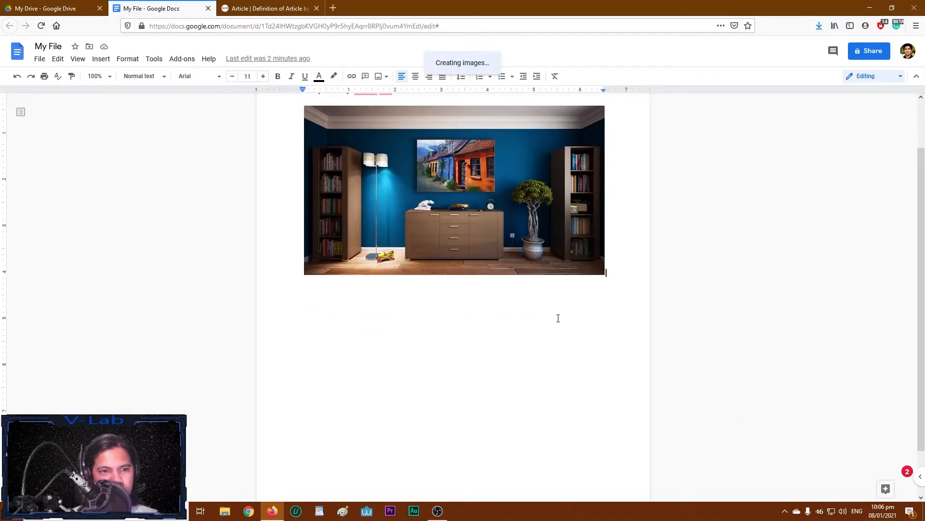
pyautogui.scroll(9, 566, 313)
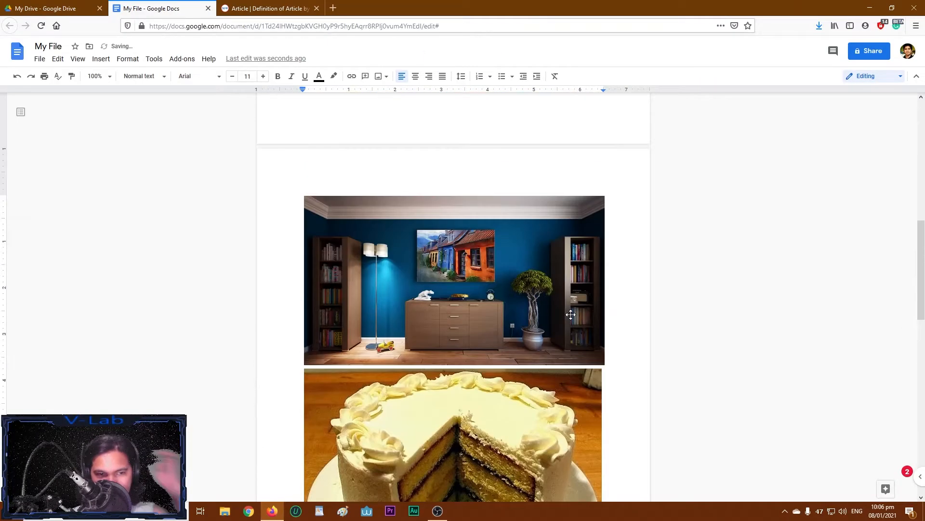
# Step: Undo the insertion of the cake picture below the room image
pyautogui.scroll(-6, 566, 311)
pyautogui.scroll(10, 564, 309)
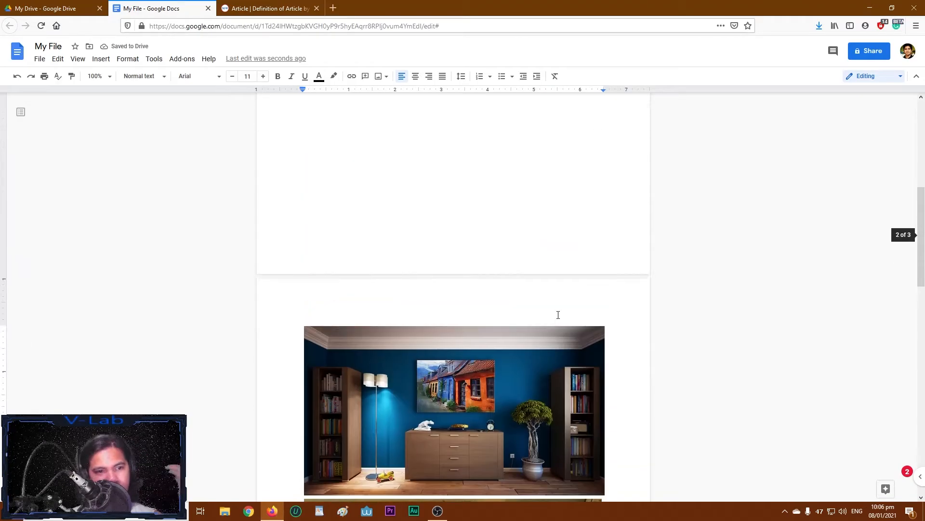
pyautogui.scroll(-10, 556, 308)
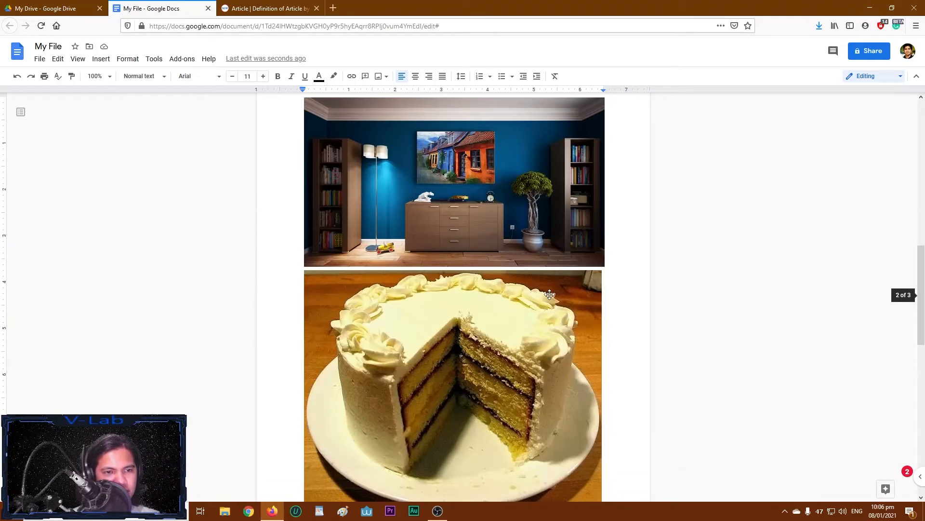
pyautogui.hotkey('ctrl', 'z')
pyautogui.scroll(1, 544, 287)
pyautogui.scroll(1, 511, 291)
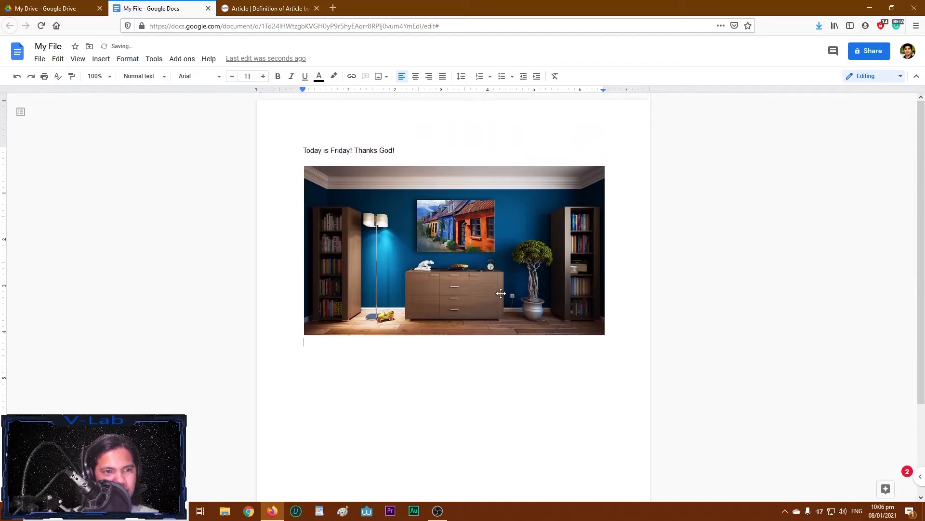
# Step: Look at the Google Drive and Google Photos sources available for inserting an image
pyautogui.click(98, 60)
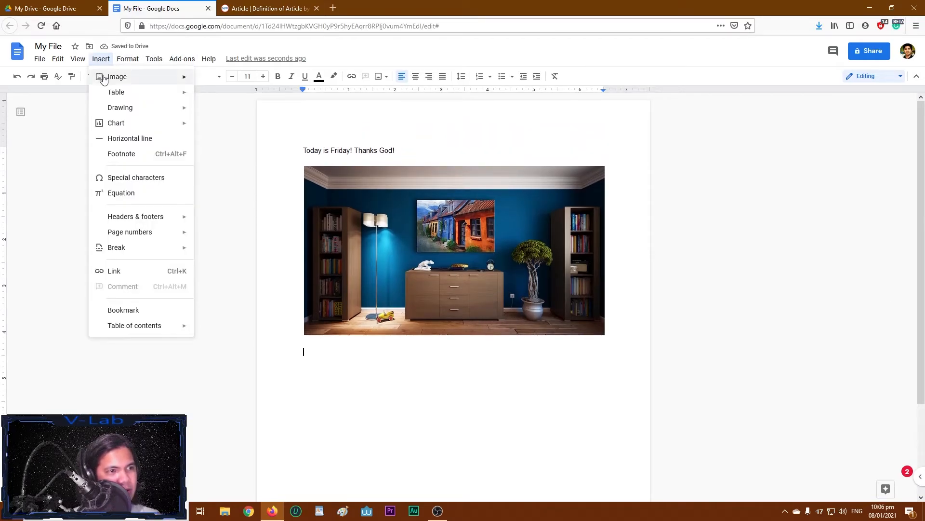
pyautogui.moveTo(187, 79)
pyautogui.click(227, 119)
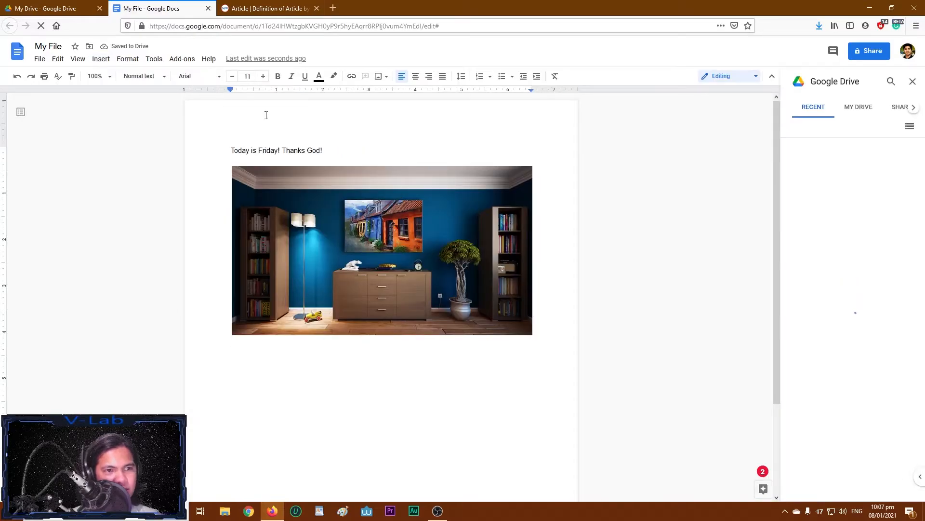
pyautogui.click(103, 59)
pyautogui.moveTo(118, 78)
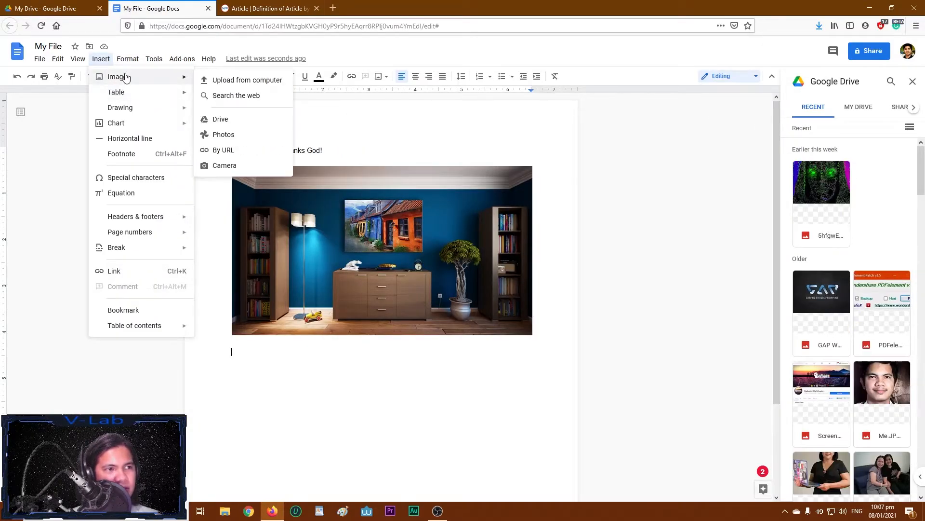
pyautogui.click(231, 134)
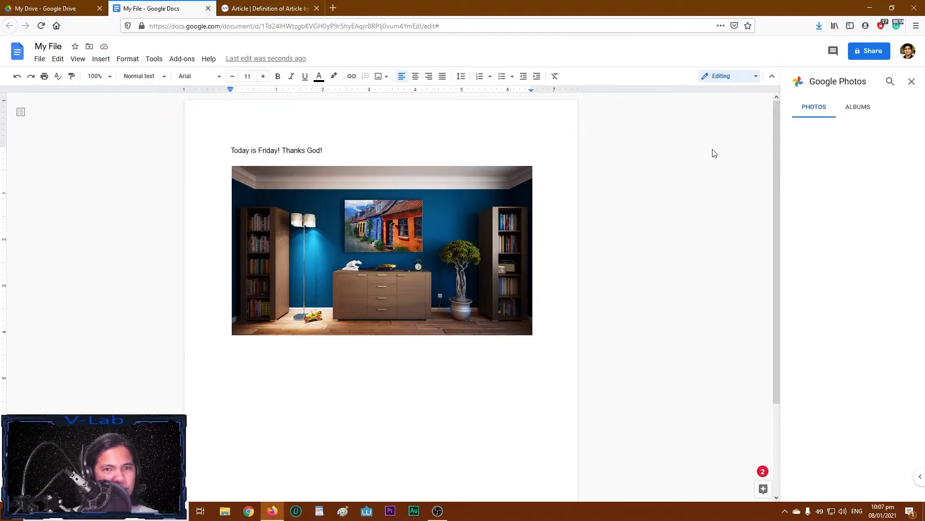
# Step: Start inserting an image by URL, and open google.com in the browser tab that holds the dictionary article
pyautogui.click(101, 60)
pyautogui.moveTo(111, 76)
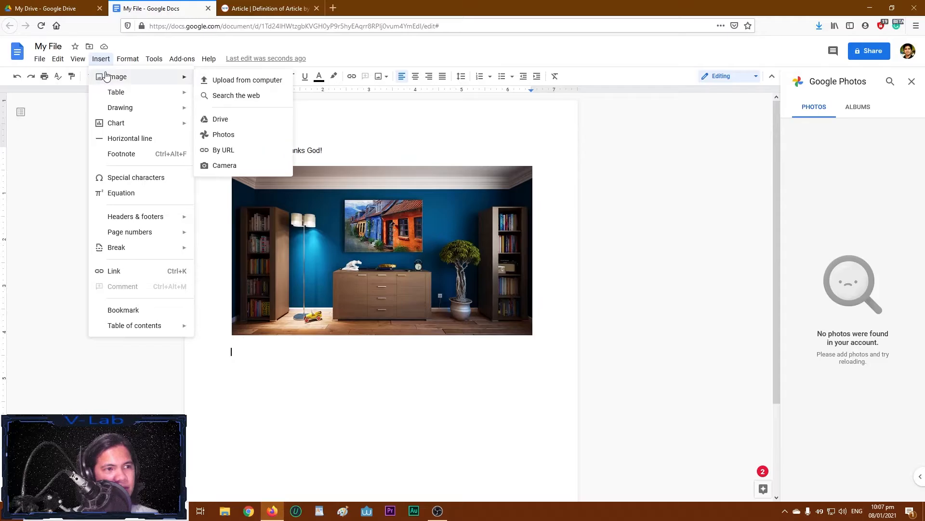
pyautogui.click(227, 149)
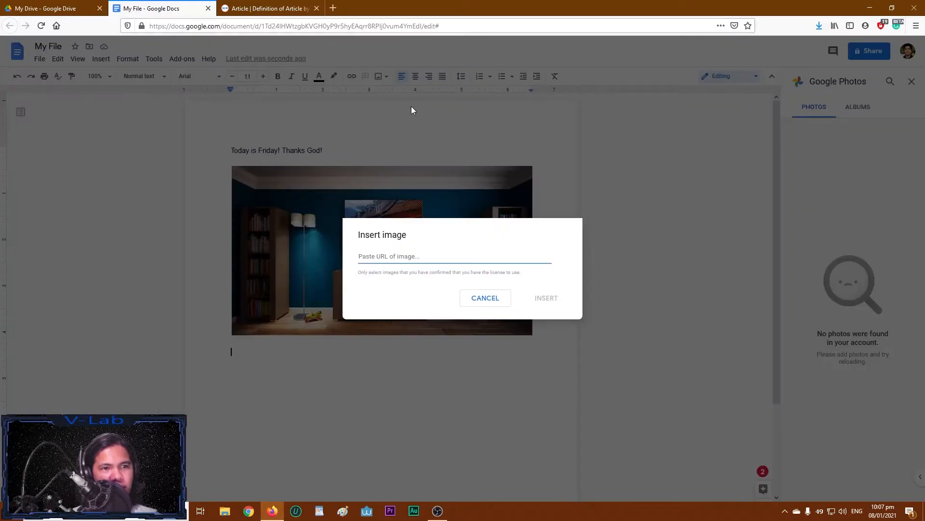
pyautogui.click(333, 8)
pyautogui.click(268, 8)
pyautogui.click(333, 25)
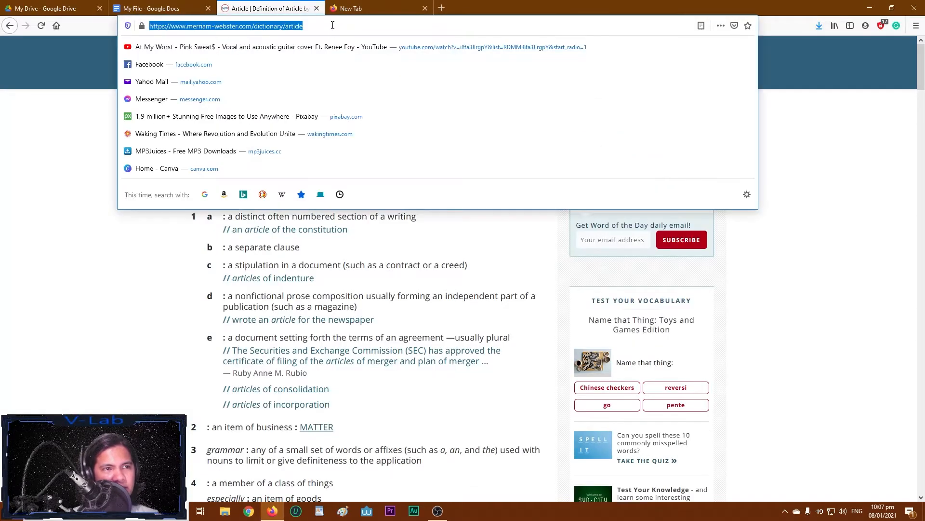
pyautogui.write('google.com')
pyautogui.press('Return')
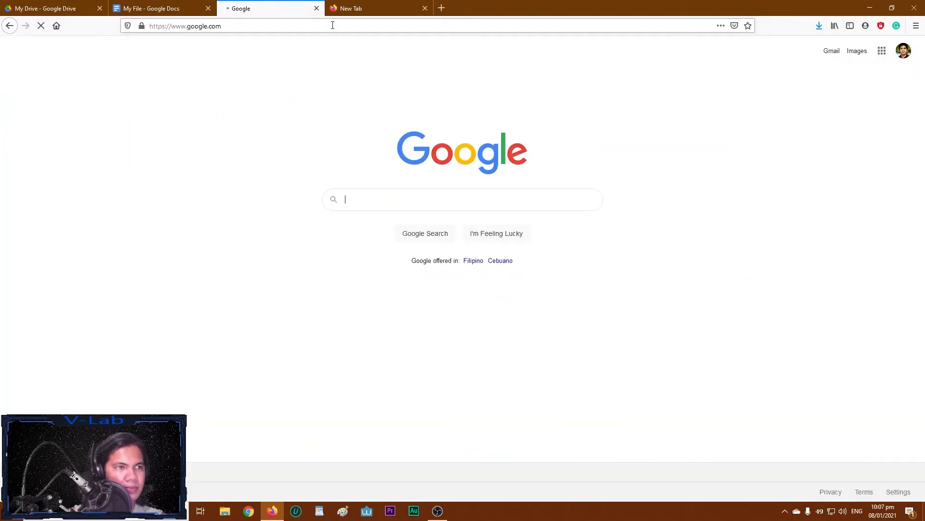
pyautogui.click(343, 9)
pyautogui.hotkey('ctrl', 'w')
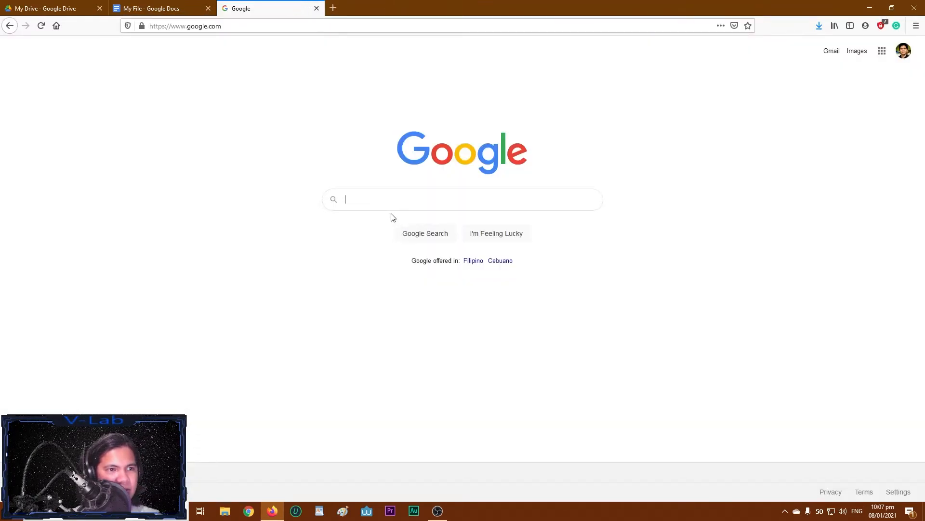
# Step: Search Google Images for "pictures of monkeys" and copy the image address of the first result, the Unsplash monkey photo
pyautogui.click(389, 199)
pyautogui.write('pictur')
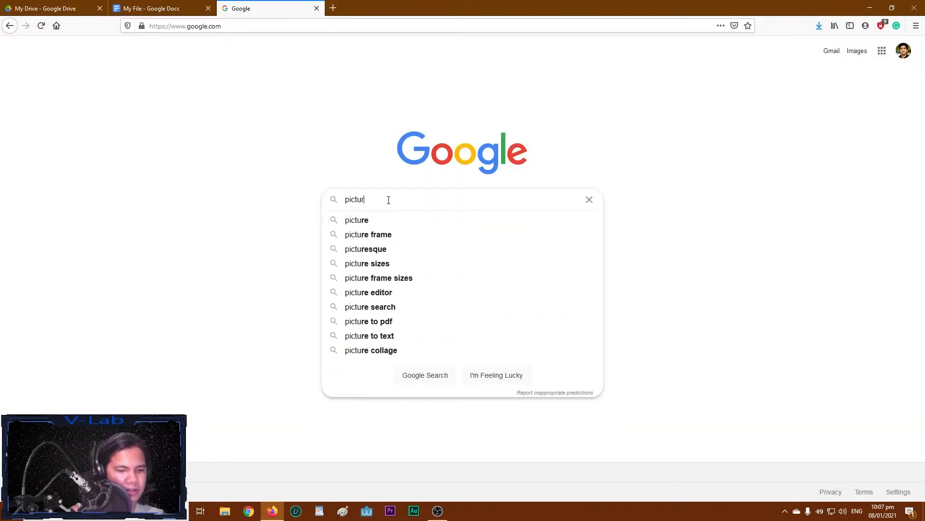
pyautogui.write('es of monkeys')
pyautogui.press('Return')
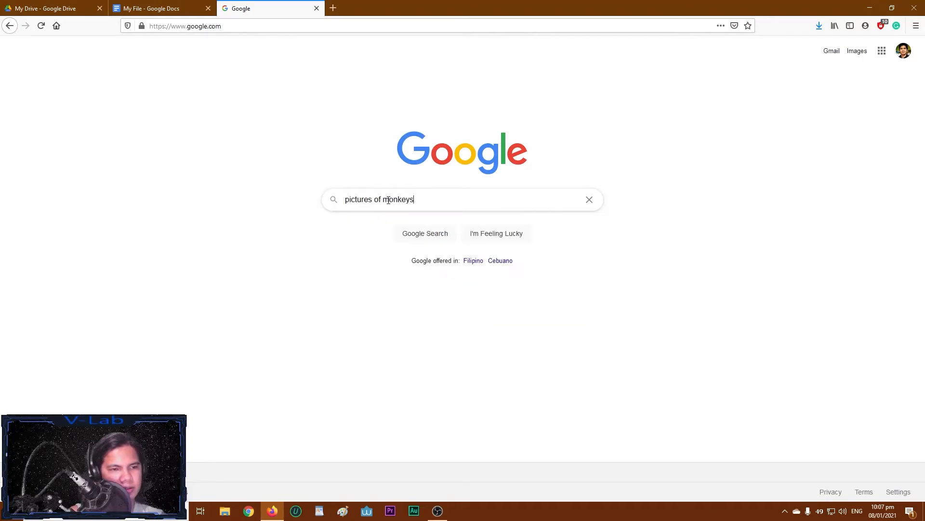
pyautogui.click(376, 173)
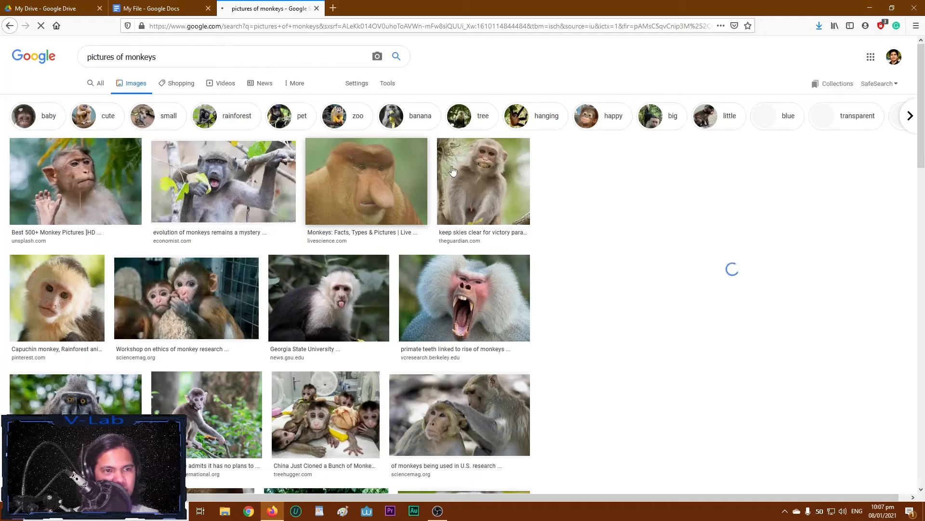
pyautogui.click(62, 180)
pyautogui.rightClick(62, 180)
pyautogui.rightClick(591, 191)
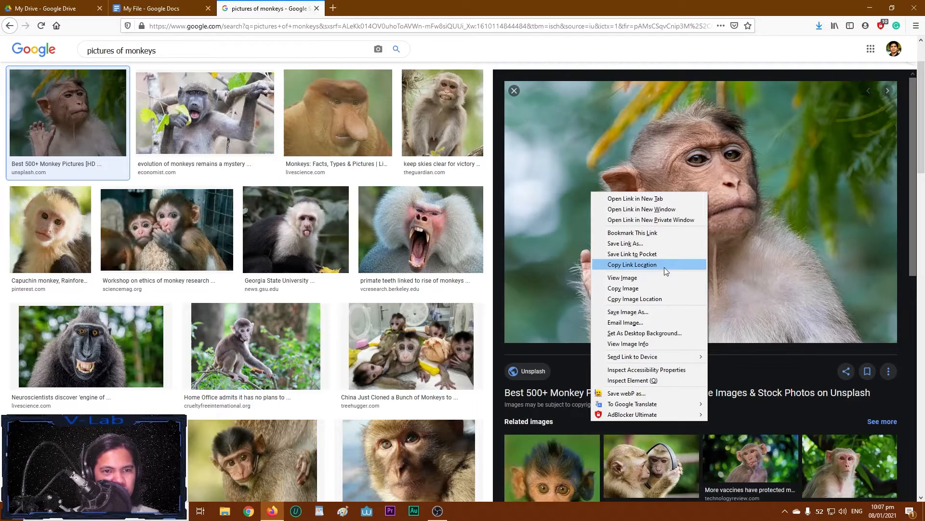
pyautogui.click(660, 299)
# Step: Return to the My File document and insert the monkey picture from the copied image address below the room image
pyautogui.click(151, 8)
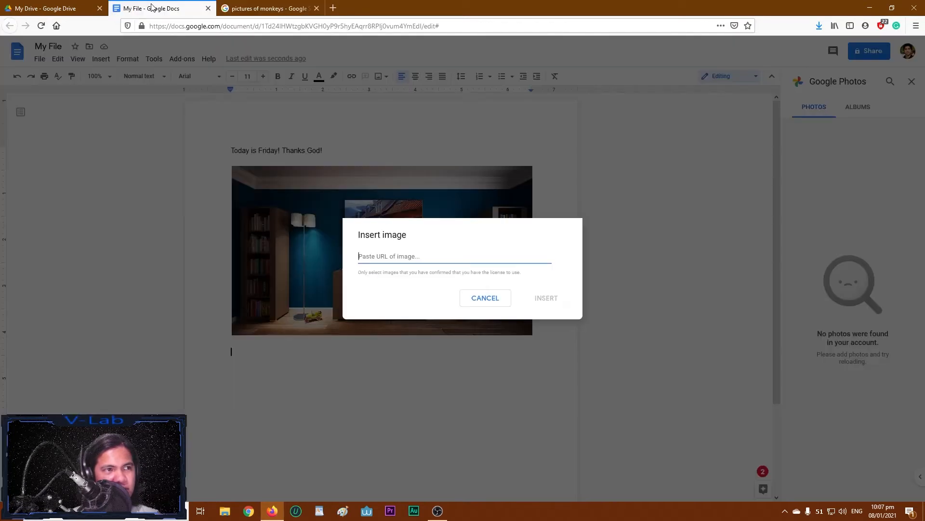
pyautogui.rightClick(395, 258)
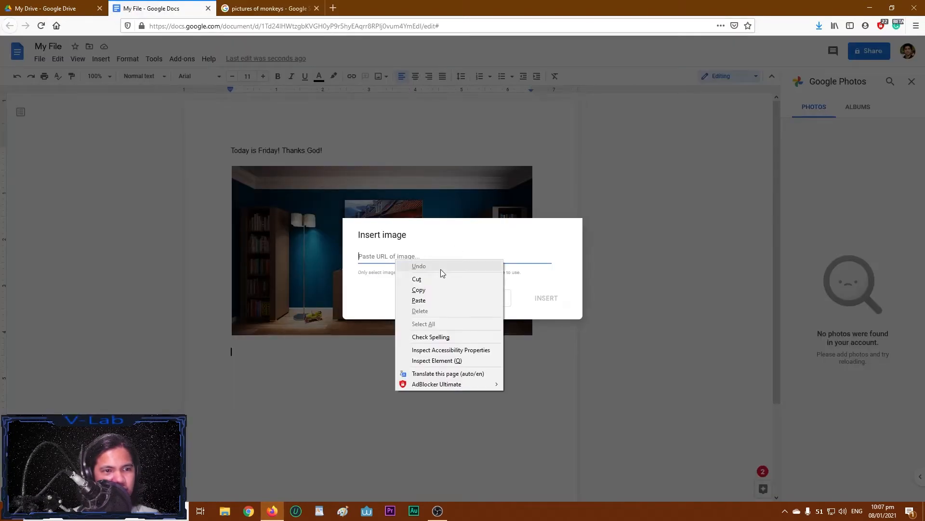
pyautogui.click(429, 298)
pyautogui.click(547, 349)
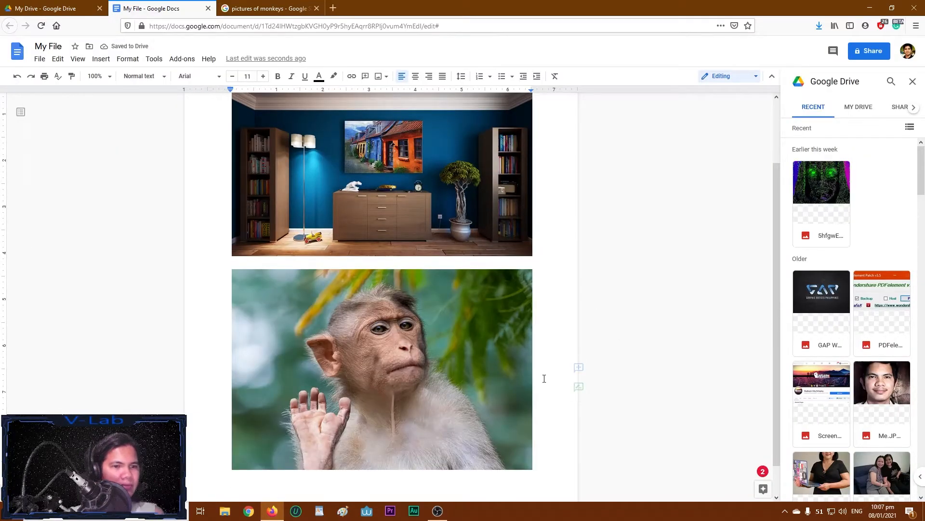
# Step: Close the Google Drive image picker and delete the monkey picture from the document
pyautogui.scroll(3, 680, 281)
pyautogui.click(912, 81)
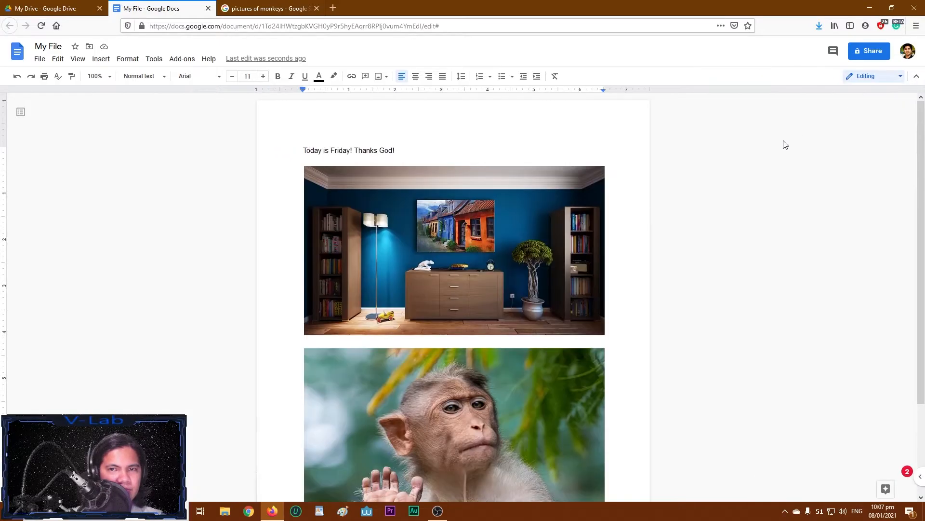
pyautogui.click(534, 421)
pyautogui.press('Delete')
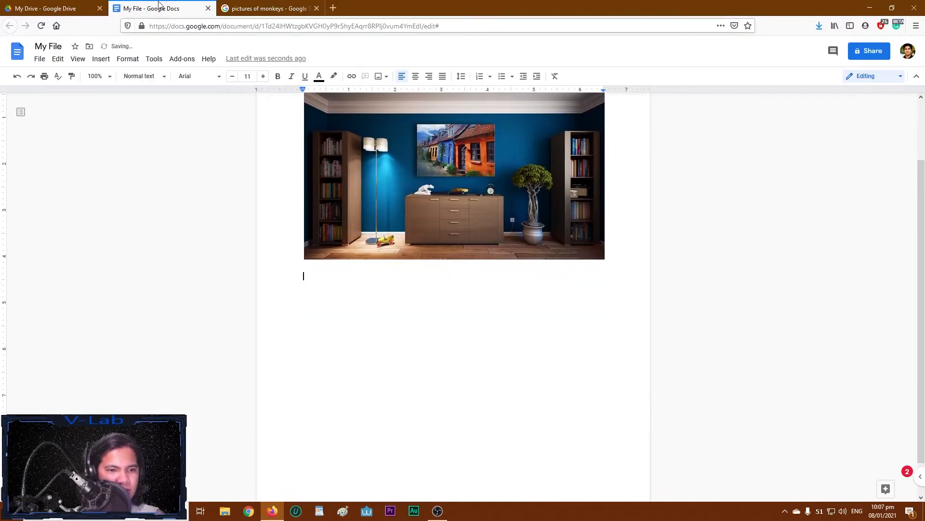
# Step: Insert a 3 x 3 table below the room image and place the cursor on the line beneath the table
pyautogui.click(100, 60)
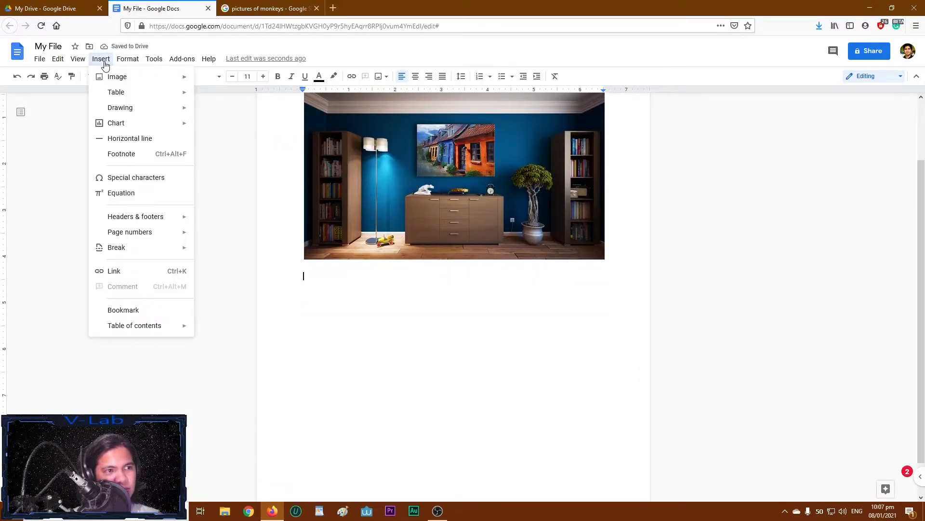
pyautogui.moveTo(128, 91)
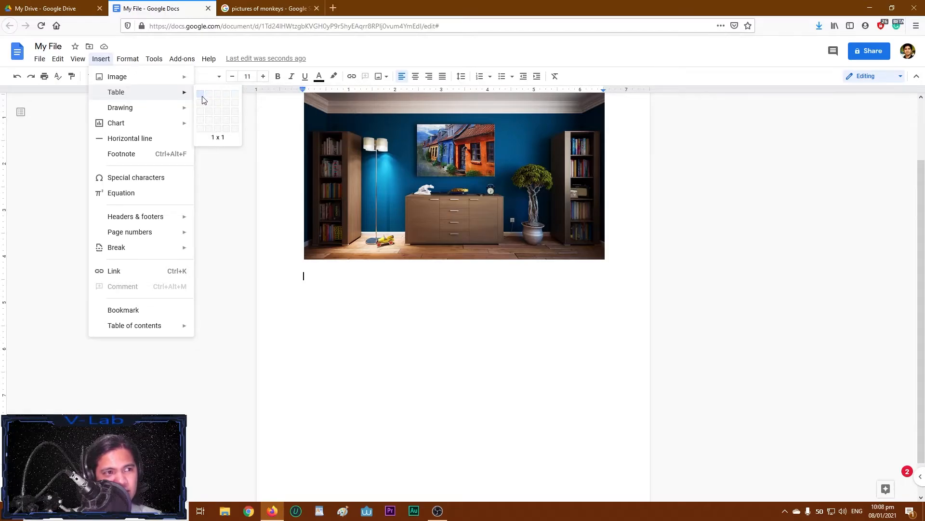
pyautogui.click(217, 117)
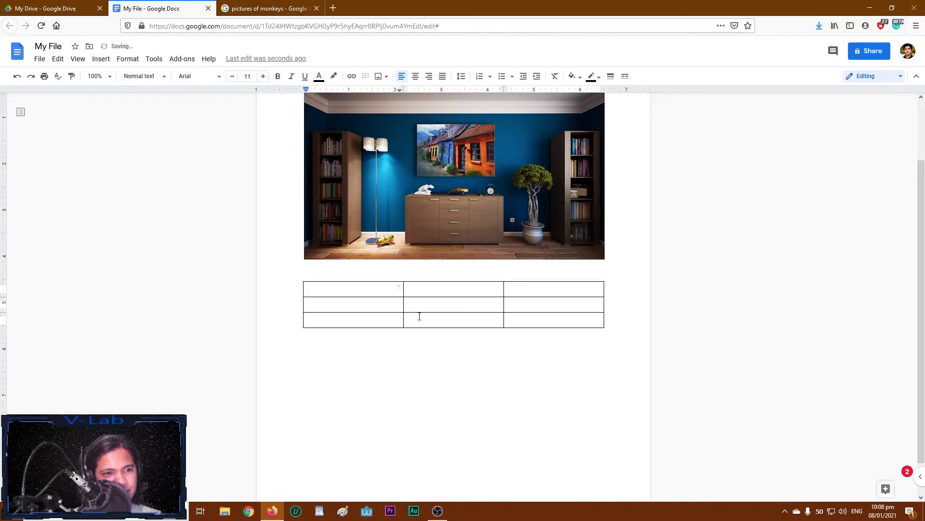
pyautogui.click(627, 326)
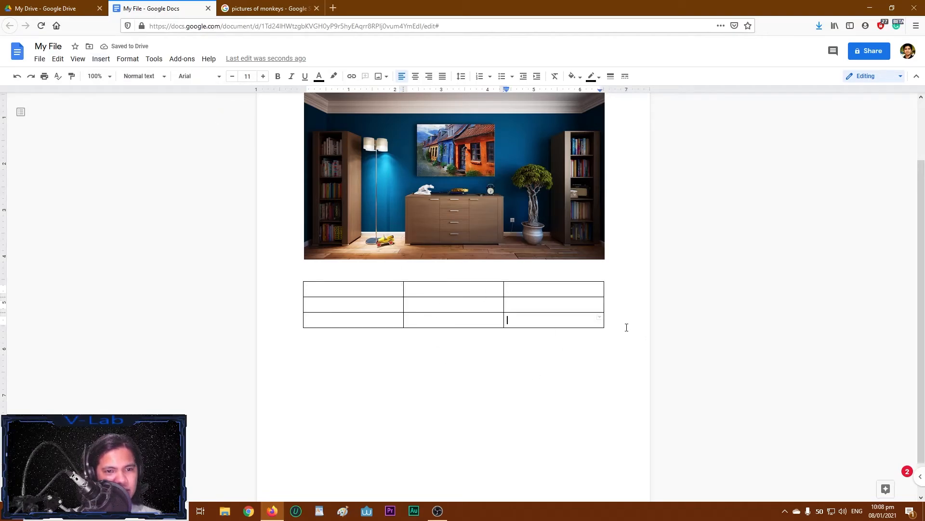
pyautogui.press('Return')
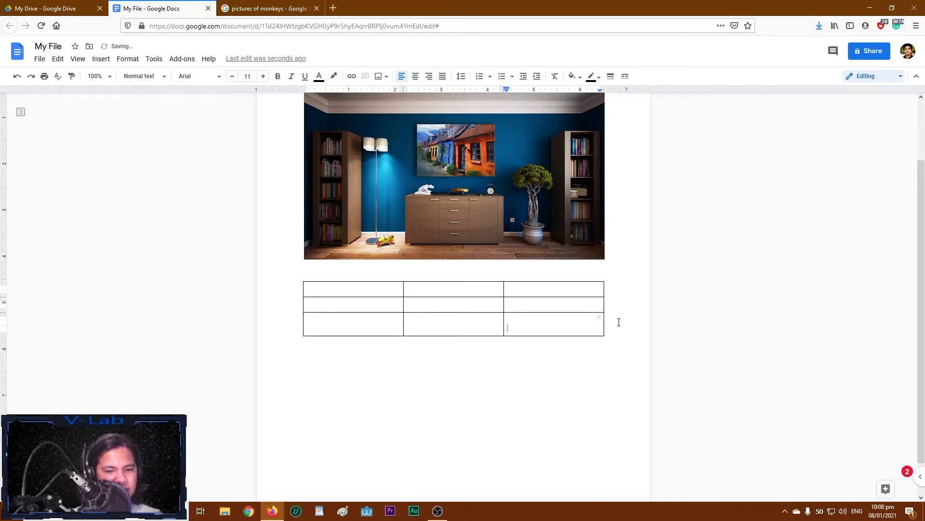
pyautogui.press('BackSpace')
pyautogui.click(533, 370)
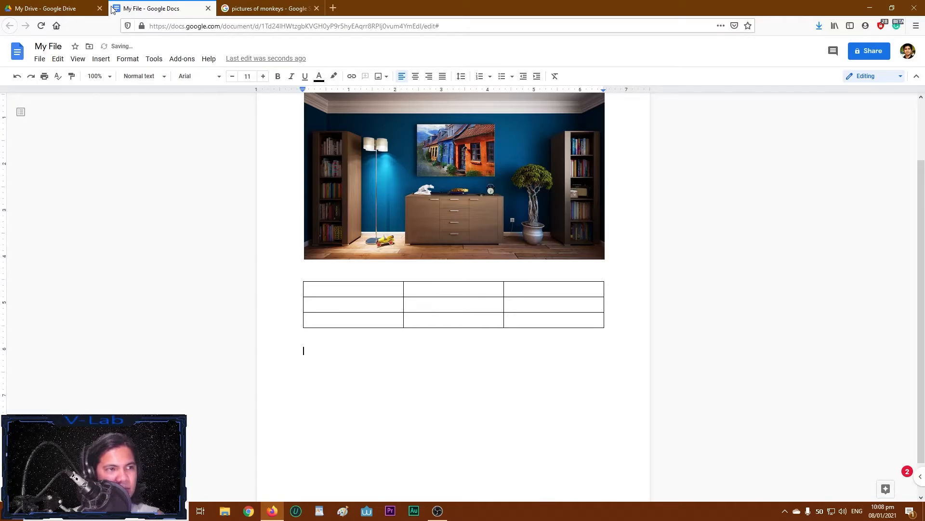
# Step: Create a new drawing and draw a straight line in it sloping down to the right, about 5.5 in wide
pyautogui.click(101, 59)
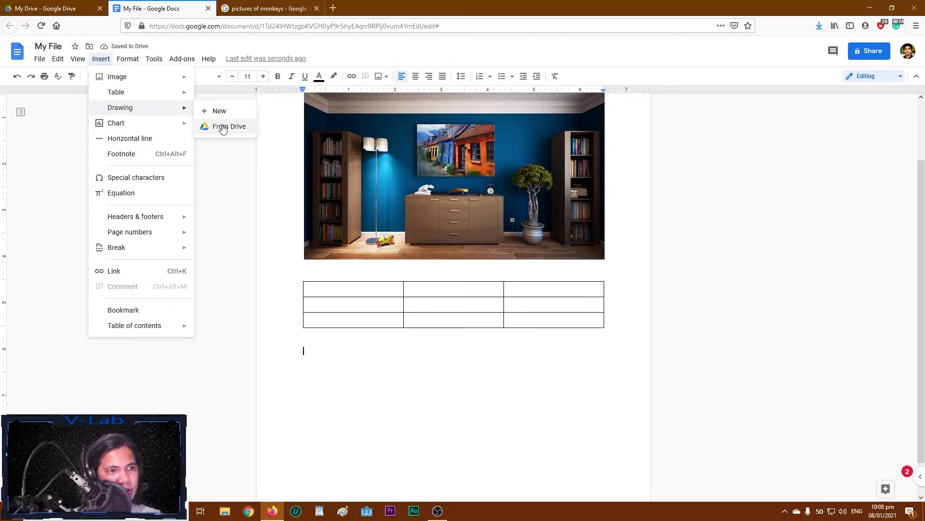
pyautogui.click(221, 112)
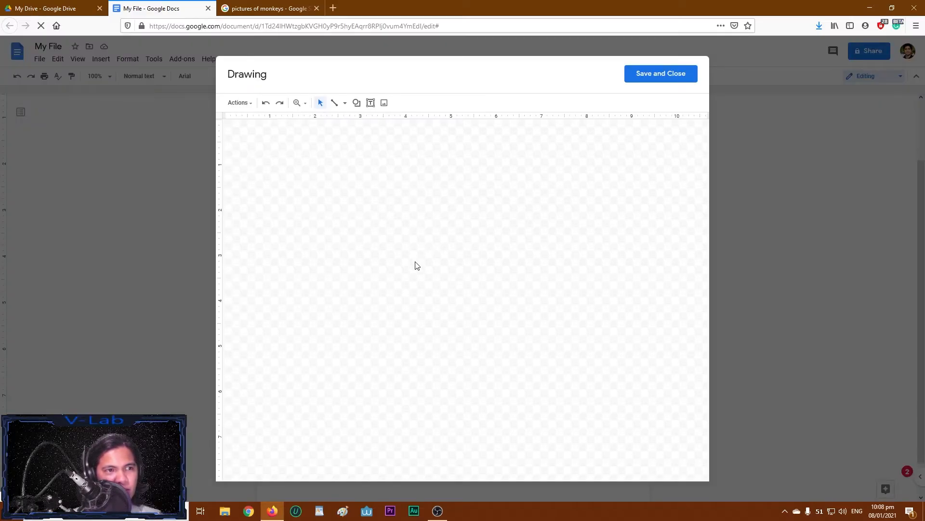
pyautogui.moveTo(402, 301); pyautogui.dragTo(297, 218)
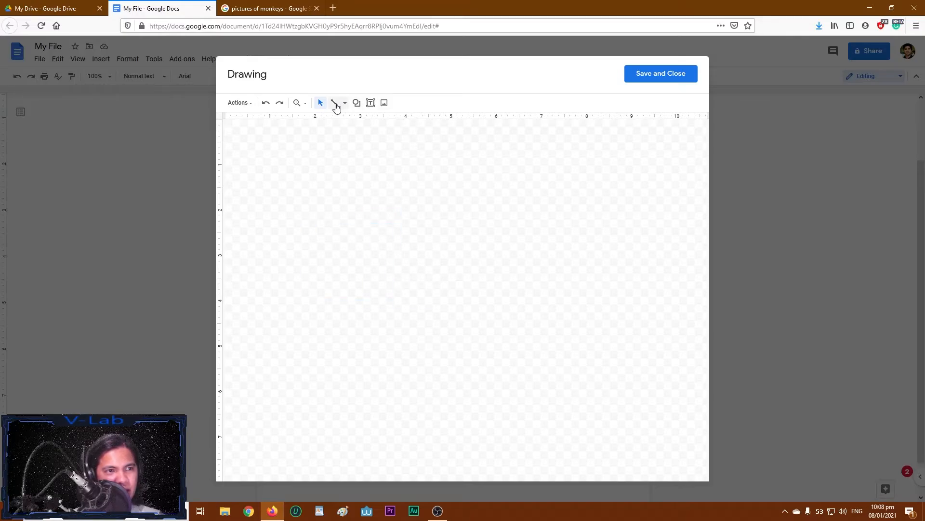
pyautogui.click(335, 103)
pyautogui.moveTo(337, 162); pyautogui.dragTo(588, 268)
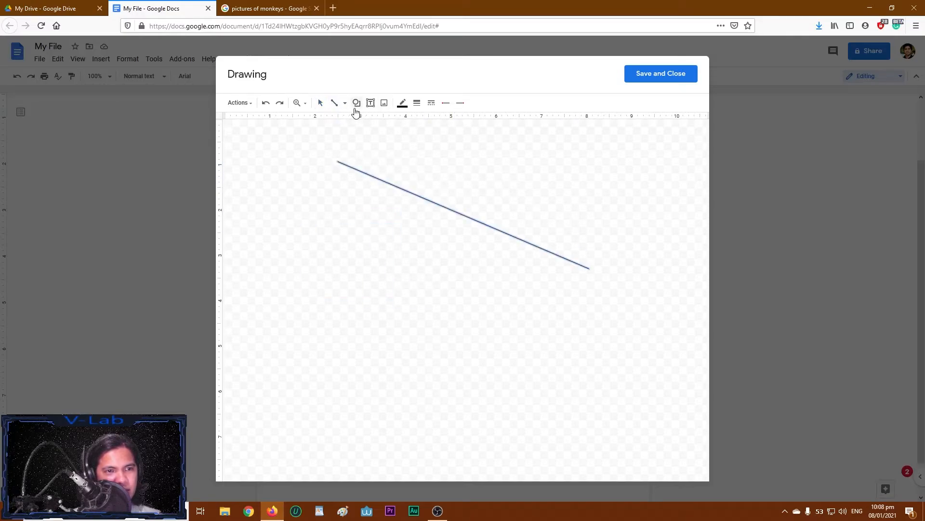
# Step: Draw a rounded rectangle about 5.3 in wide and 2.8 in tall over the line's lower end, and save the drawing into the document
pyautogui.click(357, 102)
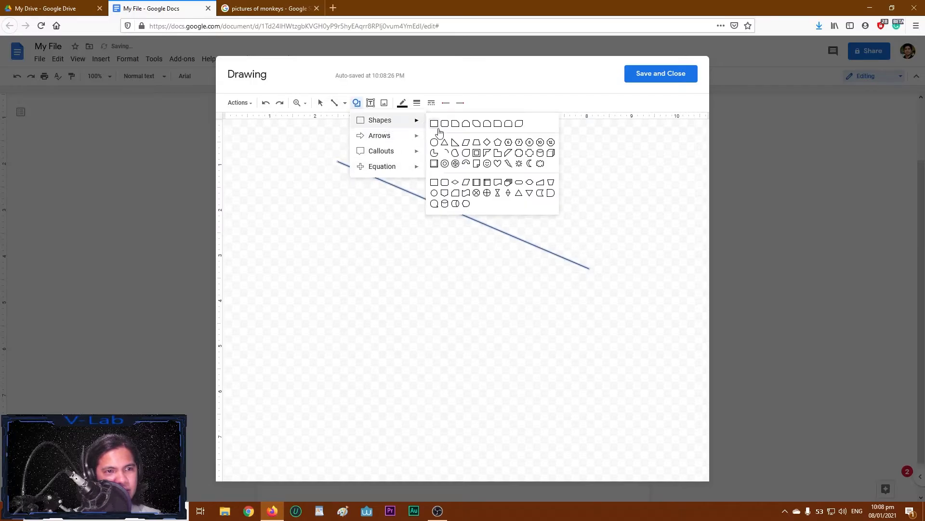
pyautogui.click(440, 128)
pyautogui.moveTo(347, 254)
pyautogui.mouseDown()
pyautogui.moveTo(429, 254)
pyautogui.moveTo(588, 380)
pyautogui.mouseUp()
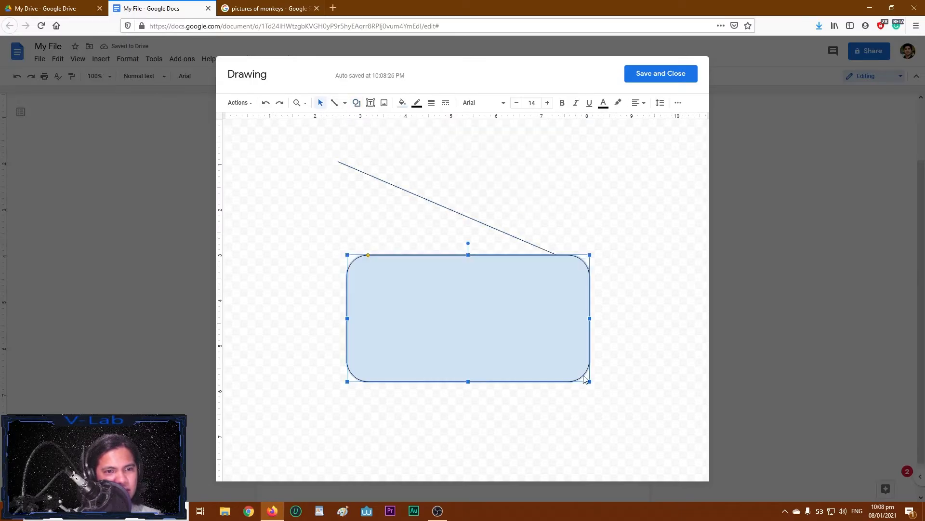
pyautogui.click(651, 75)
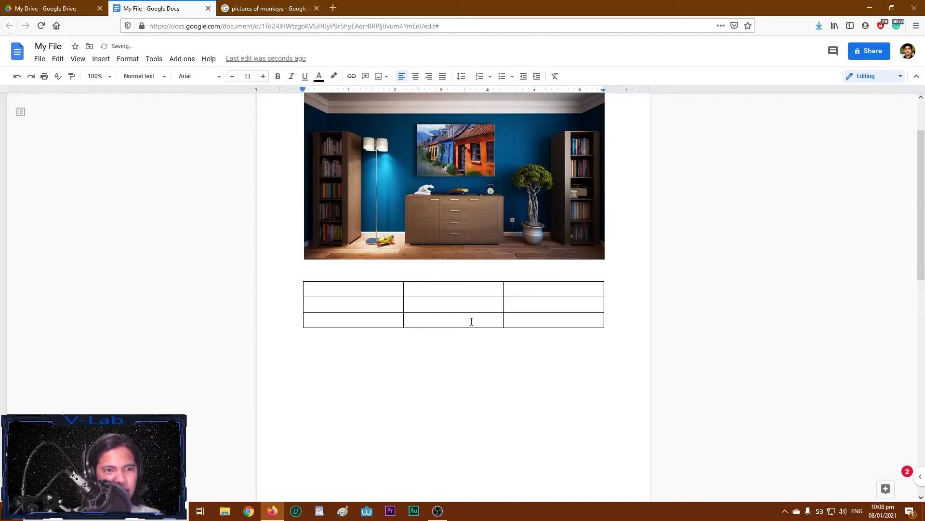
pyautogui.scroll(-5, 360, 285)
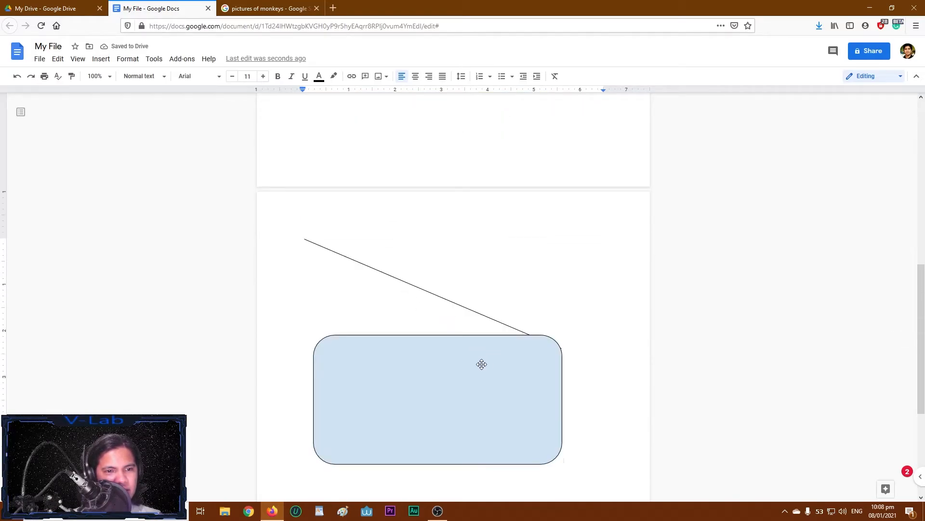
# Step: Go back to the first page and review the kinds of content that can be inserted and the formatting options
pyautogui.scroll(5, 482, 364)
pyautogui.scroll(3, 411, 331)
pyautogui.click(100, 59)
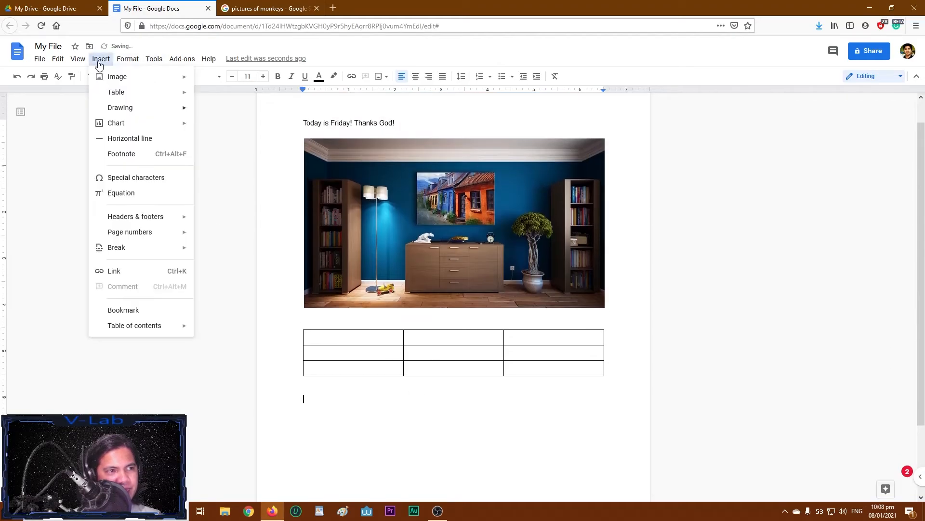
pyautogui.moveTo(137, 109)
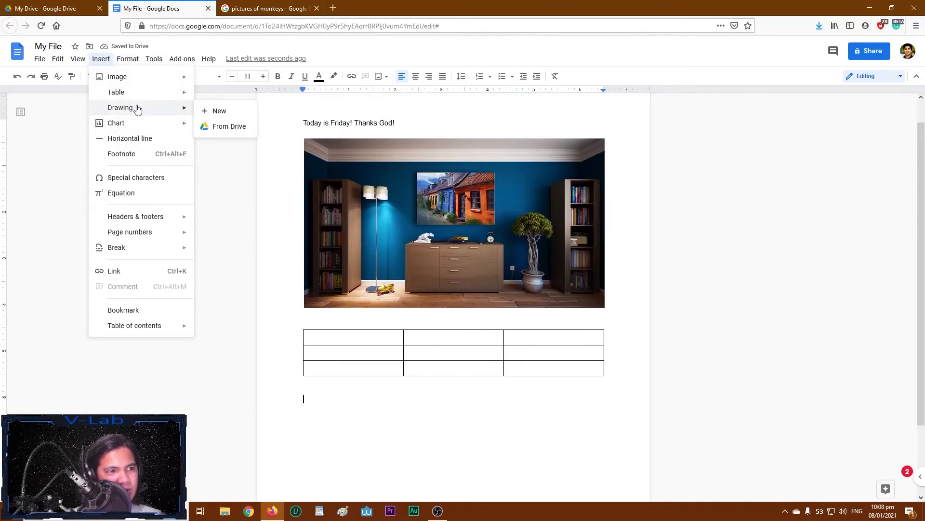
pyautogui.moveTo(124, 124)
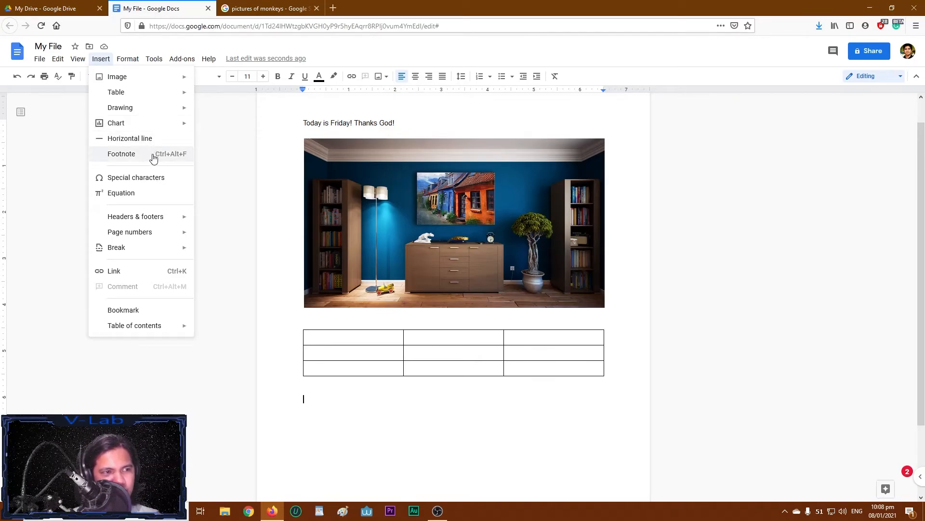
pyautogui.scroll(-3, 446, 337)
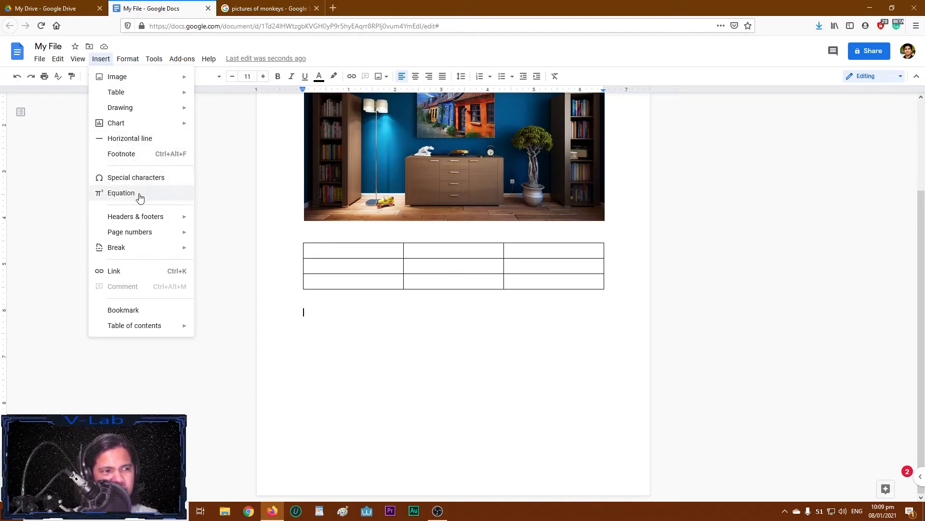
pyautogui.moveTo(145, 218)
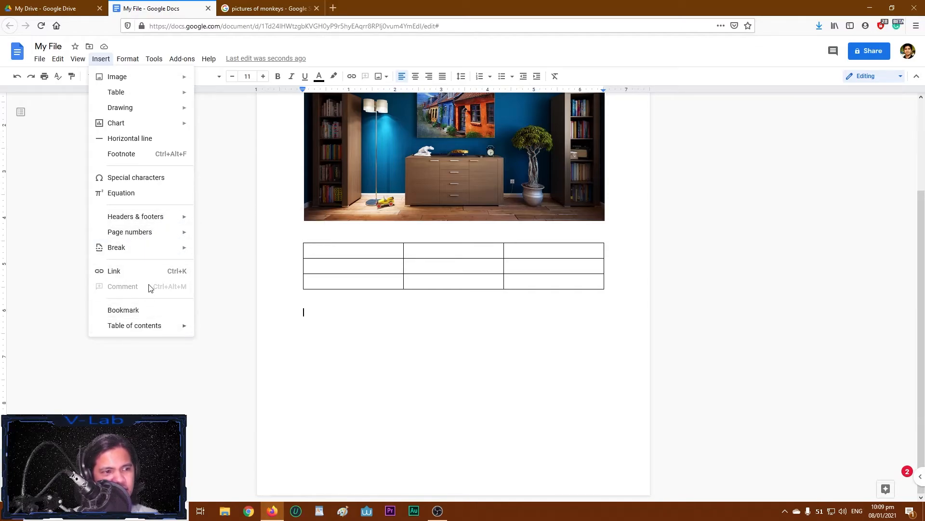
pyautogui.click(135, 60)
pyautogui.moveTo(144, 79)
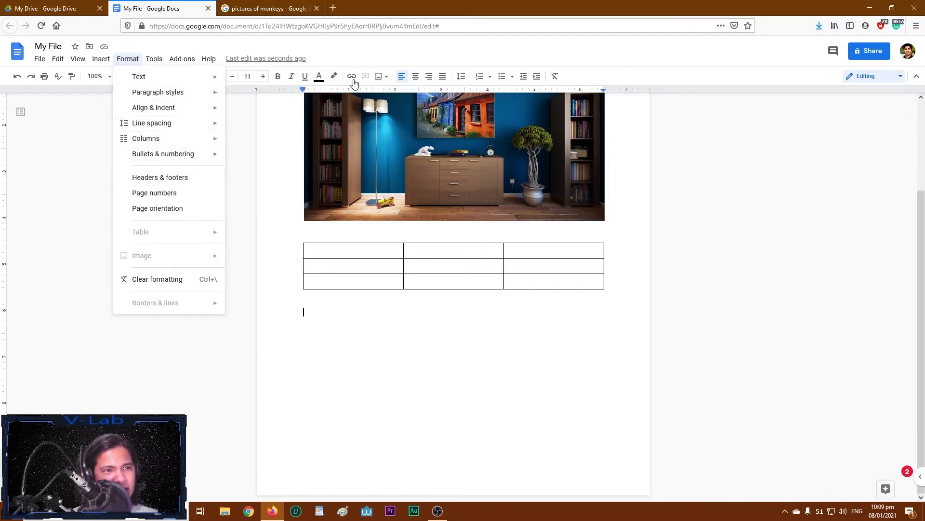
# Step: Open the document's word count and turn on displaying the word count while typing
pyautogui.moveTo(160, 62)
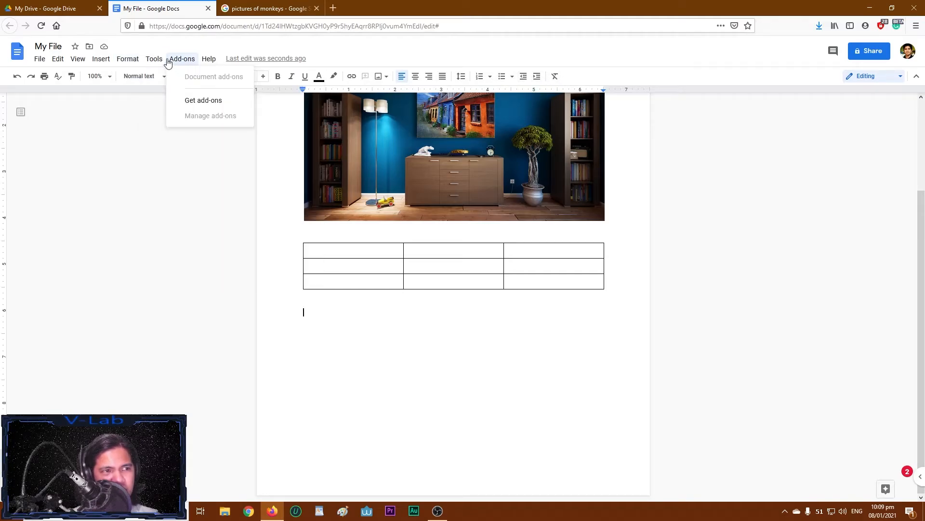
pyautogui.moveTo(213, 77)
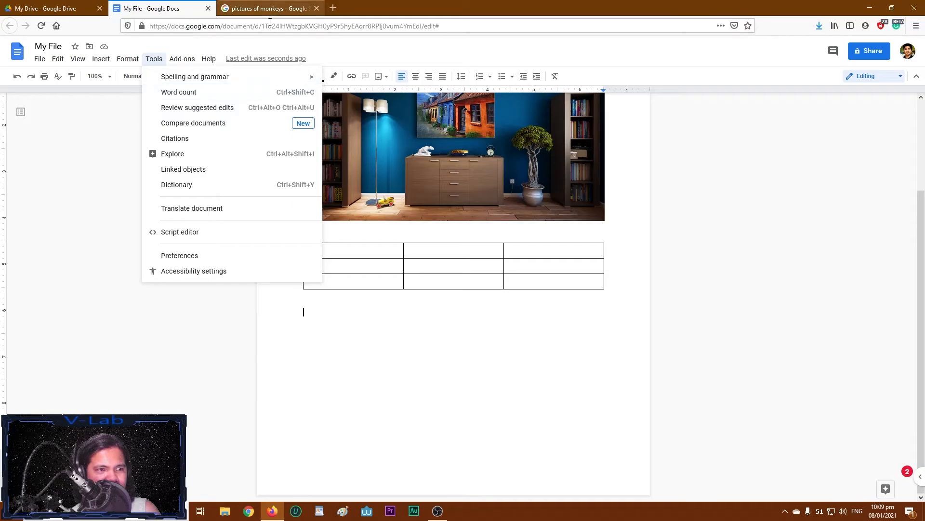
pyautogui.click(216, 98)
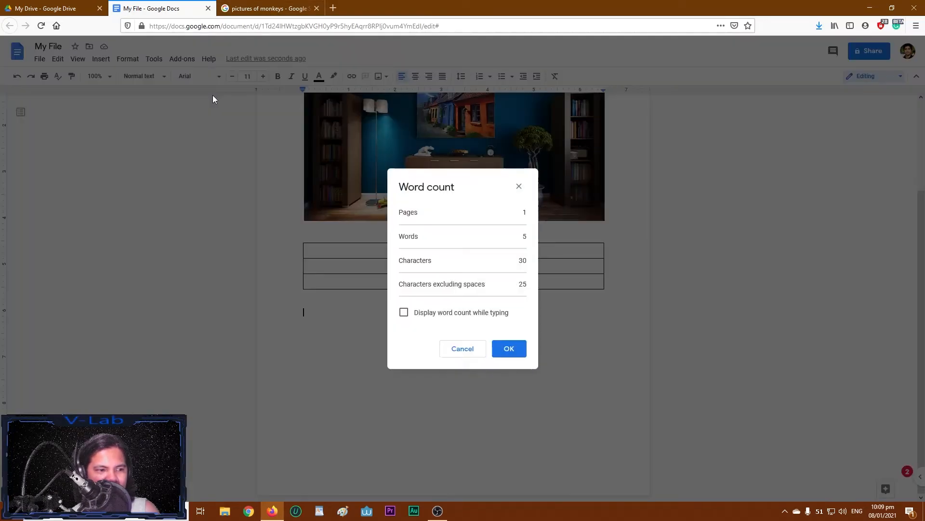
pyautogui.click(403, 313)
pyautogui.click(510, 349)
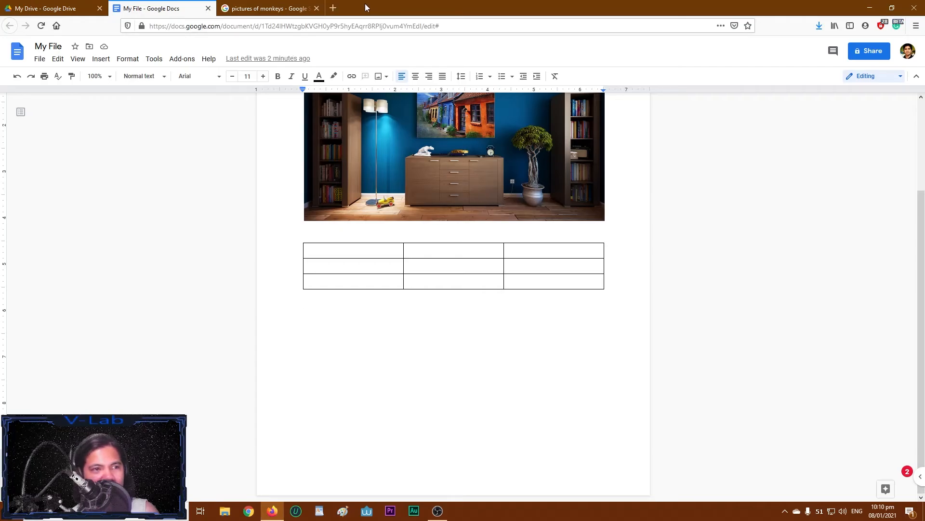
# Step: Shrink the browser window to expose the word counter and write "Hi how are you? Are you doing good?" below the table
pyautogui.moveTo(368, 6); pyautogui.dragTo(468, 35)
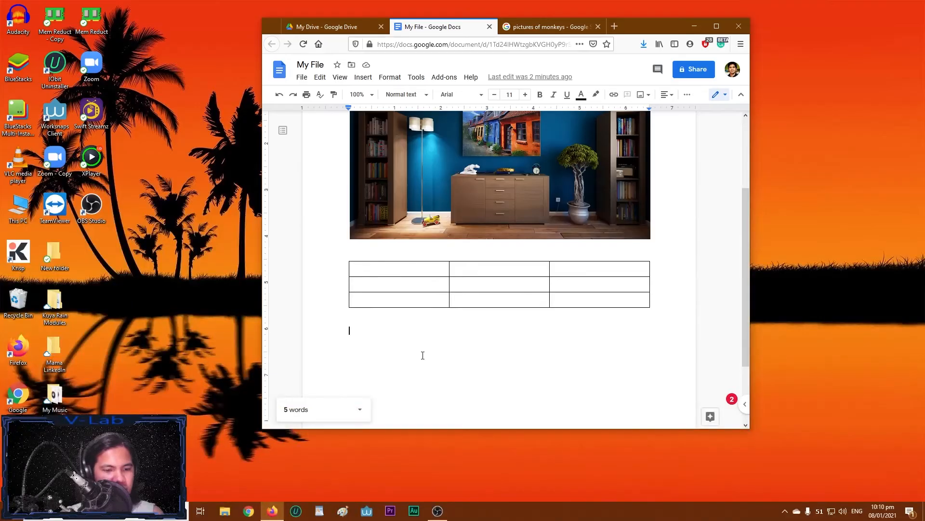
pyautogui.write('H')
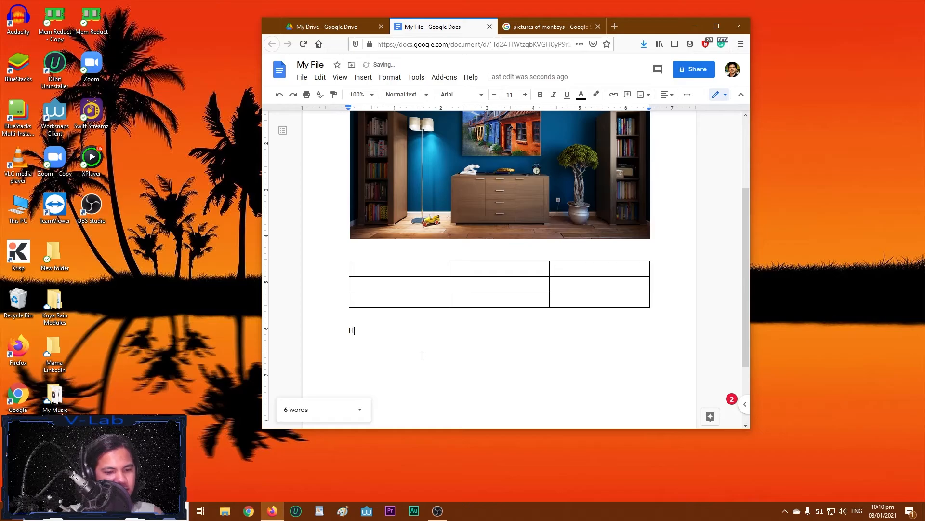
pyautogui.write('iu')
pyautogui.press('BackSpace')
pyautogui.write('how a')
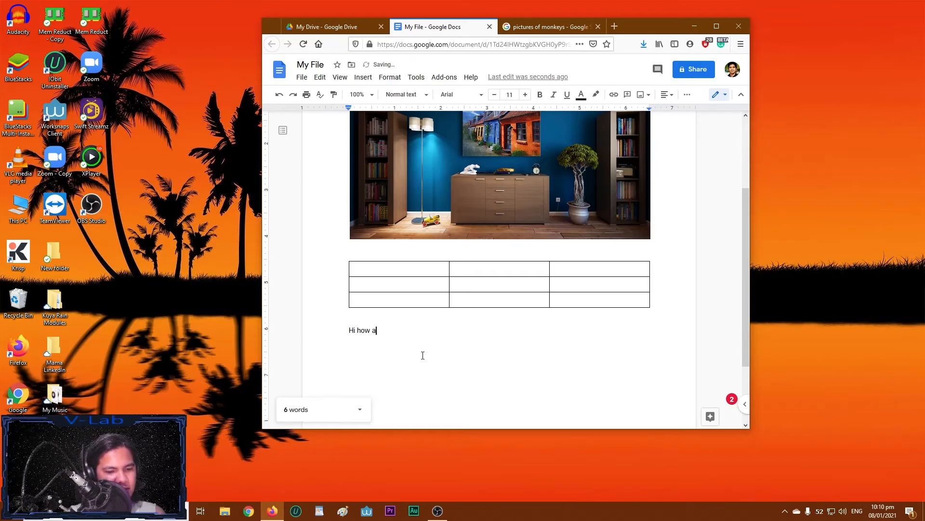
pyautogui.write('re you? ')
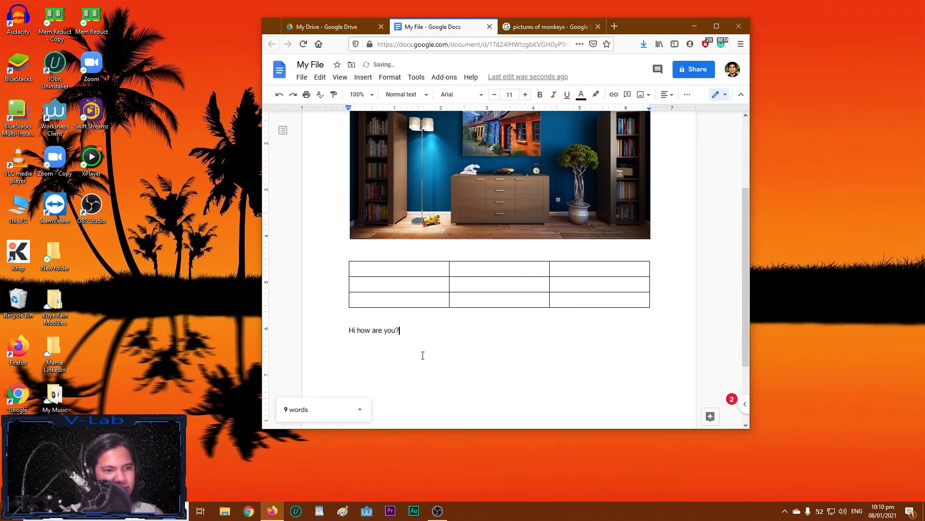
pyautogui.write('Are you doi')
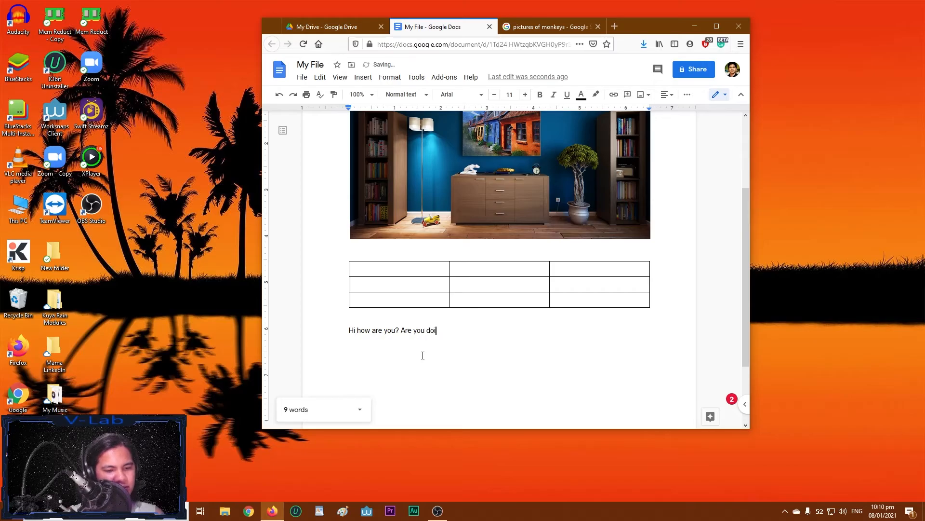
pyautogui.write('ng good?')
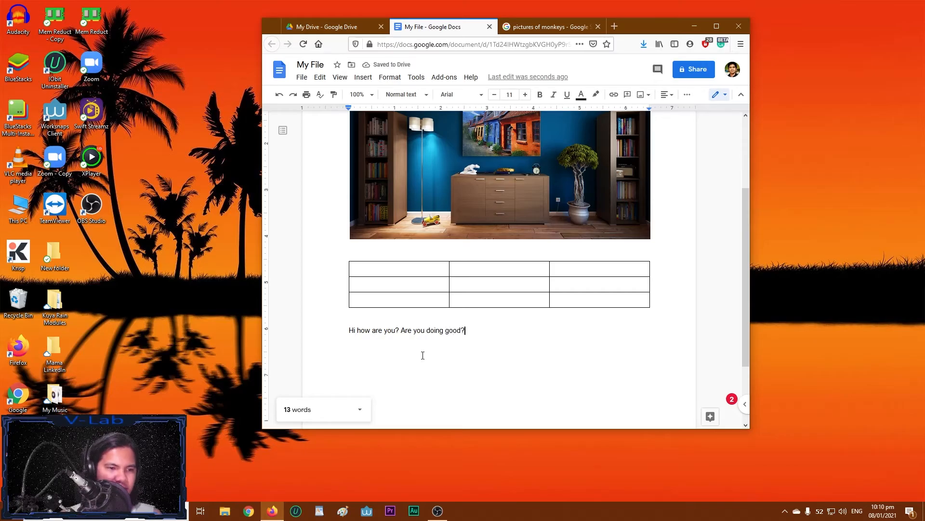
# Step: Expand the live word counter to review its page, word and character figures, and maximize the browser window
pyautogui.click(356, 409)
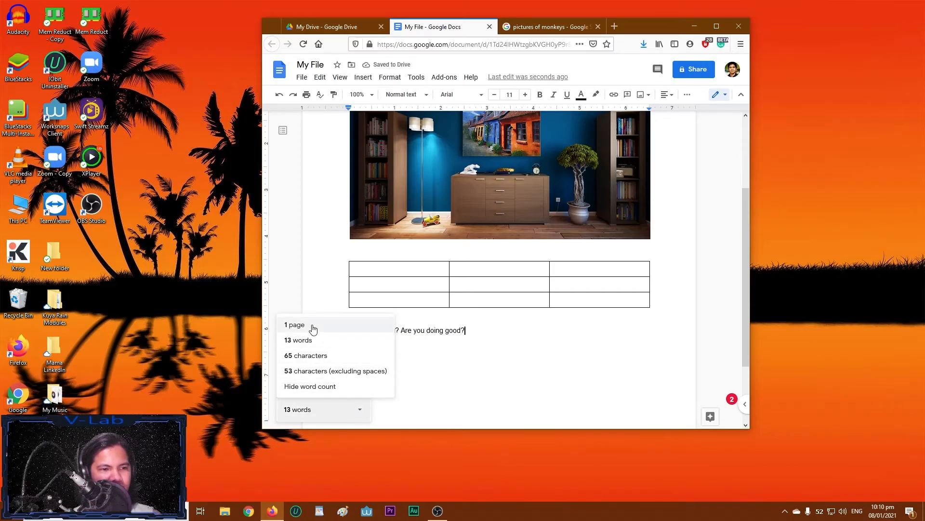
pyautogui.click(468, 333)
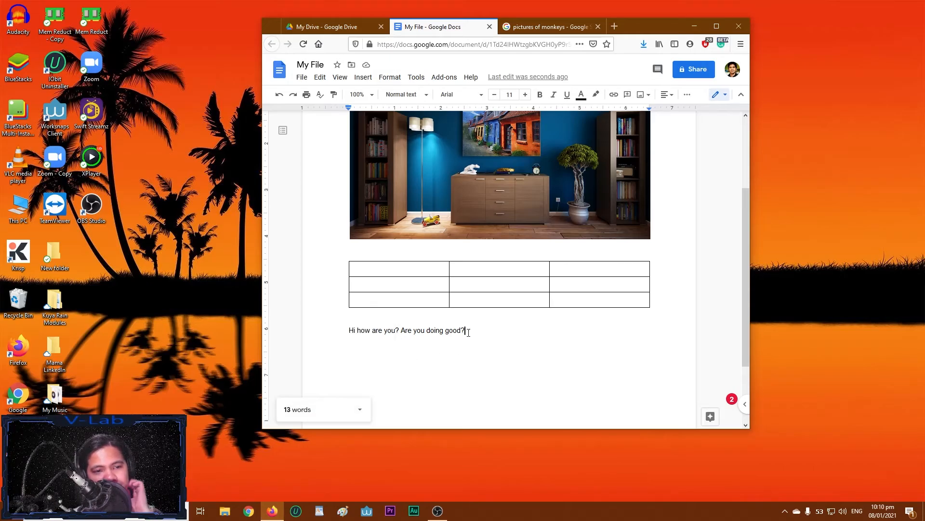
pyautogui.click(715, 25)
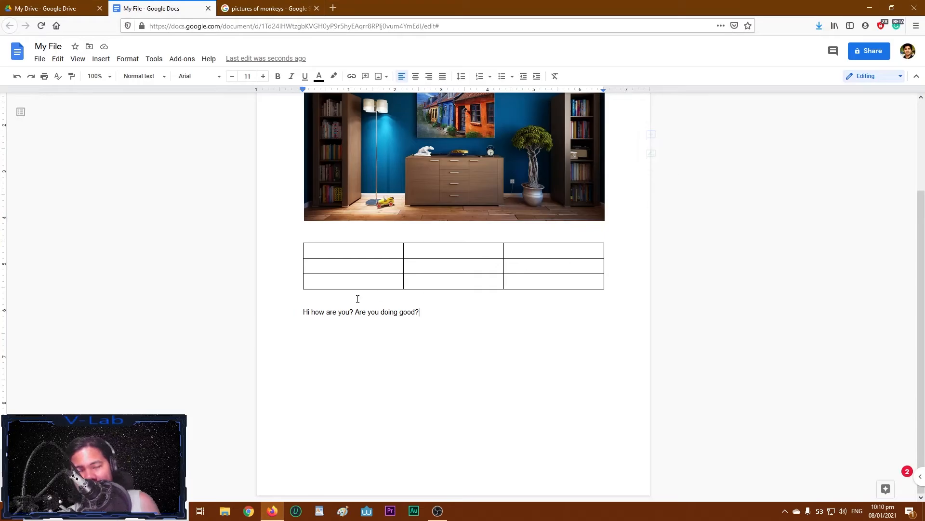
# Step: Start a new line below "Hi how are you? Are you doing good?" and look over the available document tools
pyautogui.press('Return')
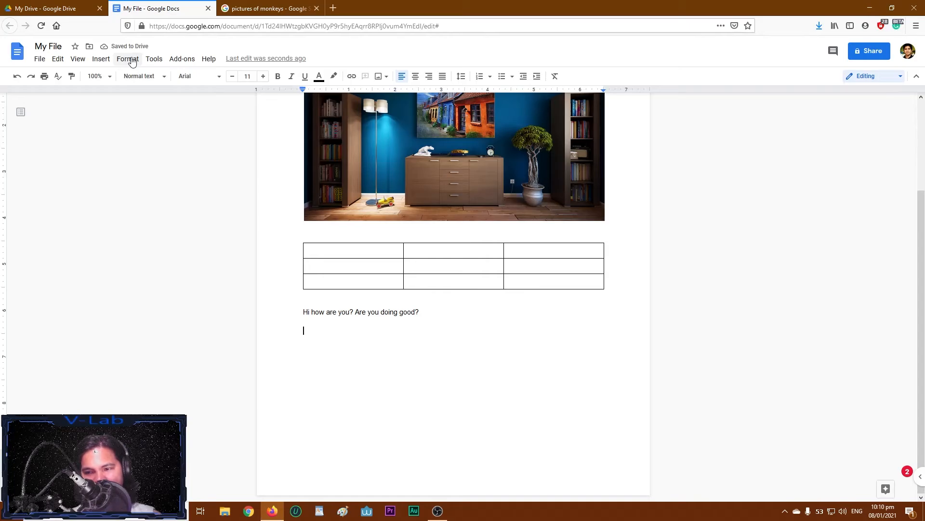
pyautogui.click(132, 63)
pyautogui.moveTo(154, 60)
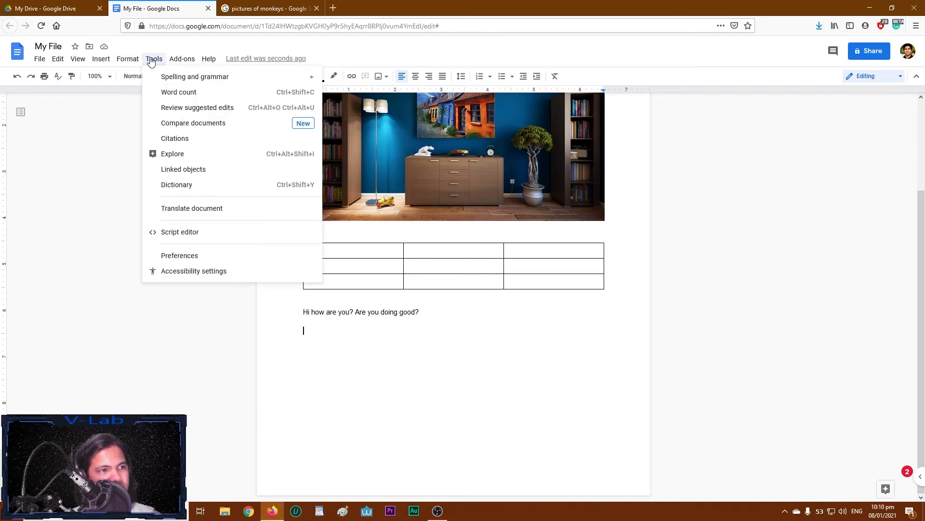
pyautogui.click(413, 345)
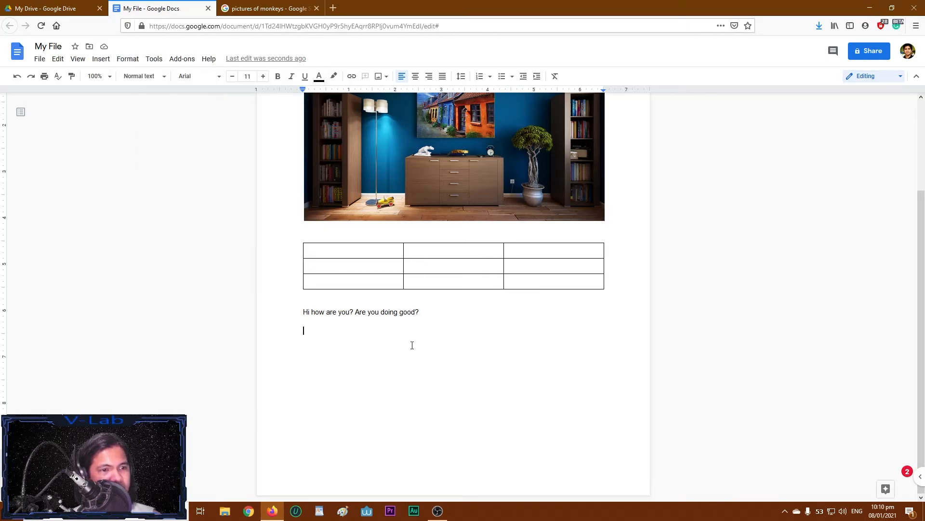
# Step: Select everything from "Today is Friday!" through "Are you doing good?" and view the document's sharing settings, closing them without changes
pyautogui.scroll(3, 431, 328)
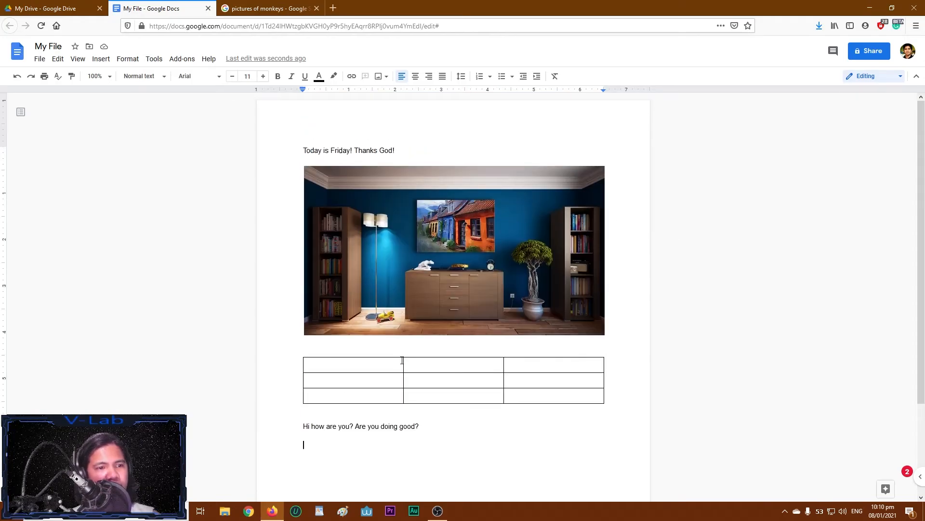
pyautogui.scroll(-3, 415, 320)
pyautogui.scroll(3, 414, 318)
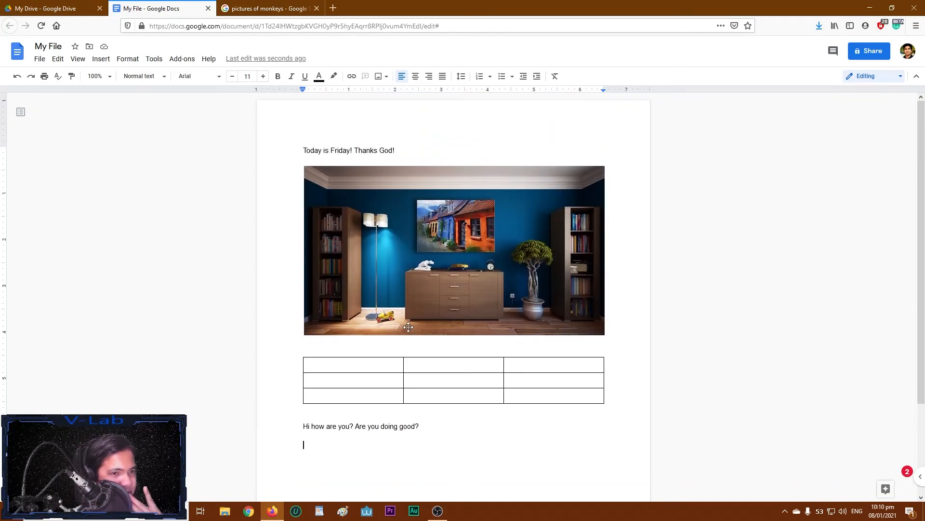
pyautogui.moveTo(306, 151); pyautogui.dragTo(429, 426)
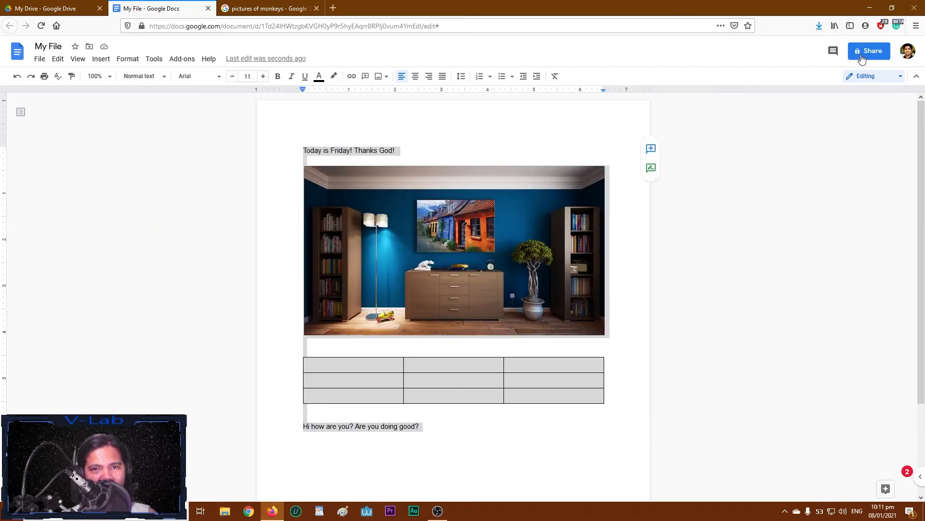
pyautogui.click(868, 52)
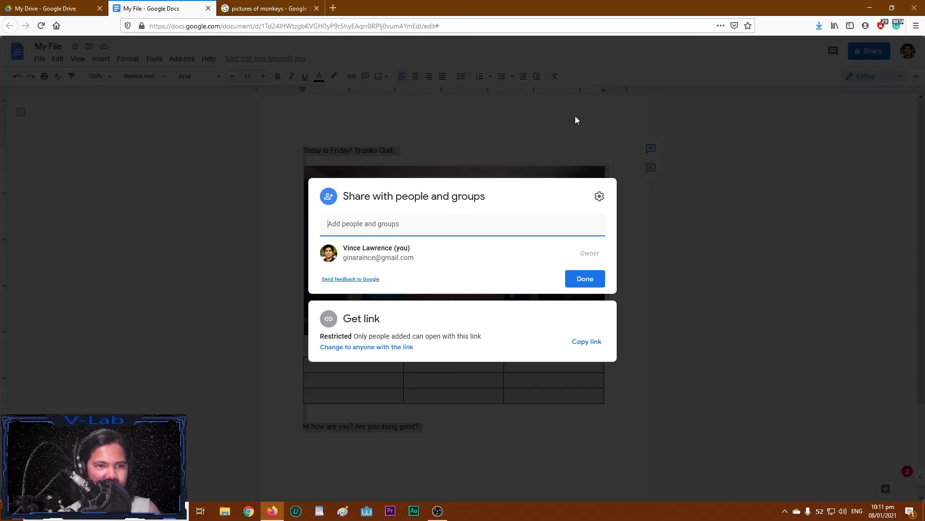
pyautogui.click(665, 279)
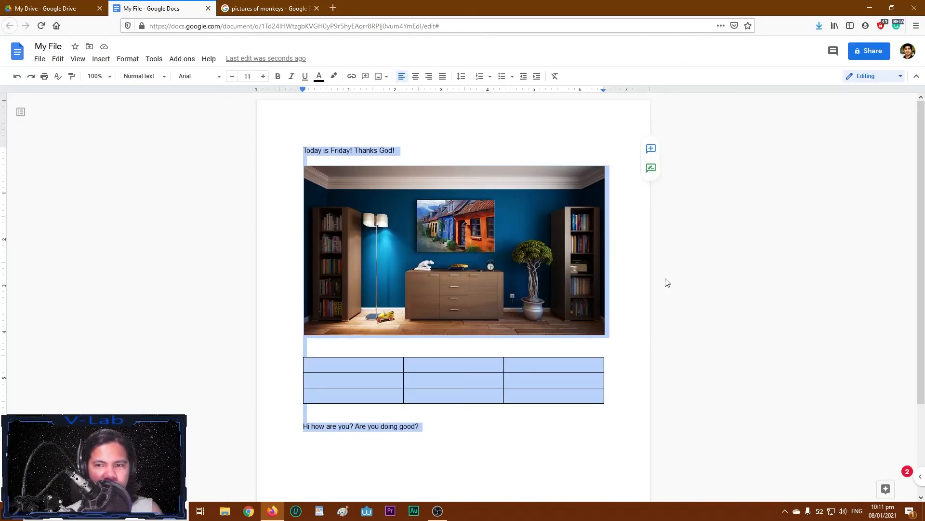